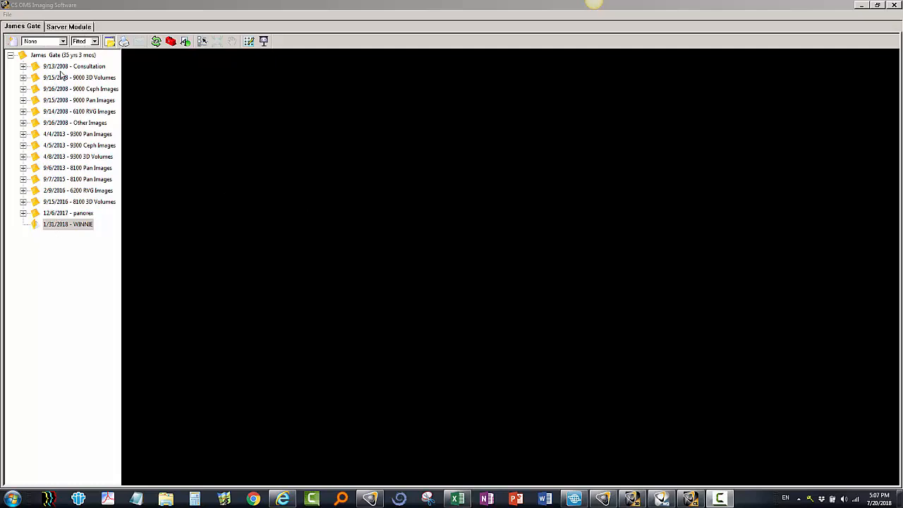
# - Launch the 2nd Molar 3D volume from the 9/15/2008 - 9000 3D Volumes group of the patient's records
pyautogui.click(23, 77)
pyautogui.click(72, 90)
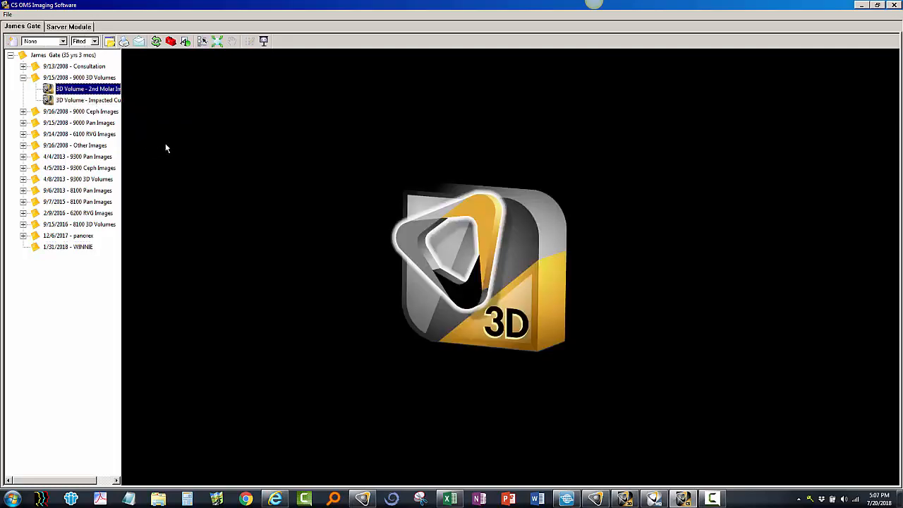
pyautogui.rightClick(454, 268)
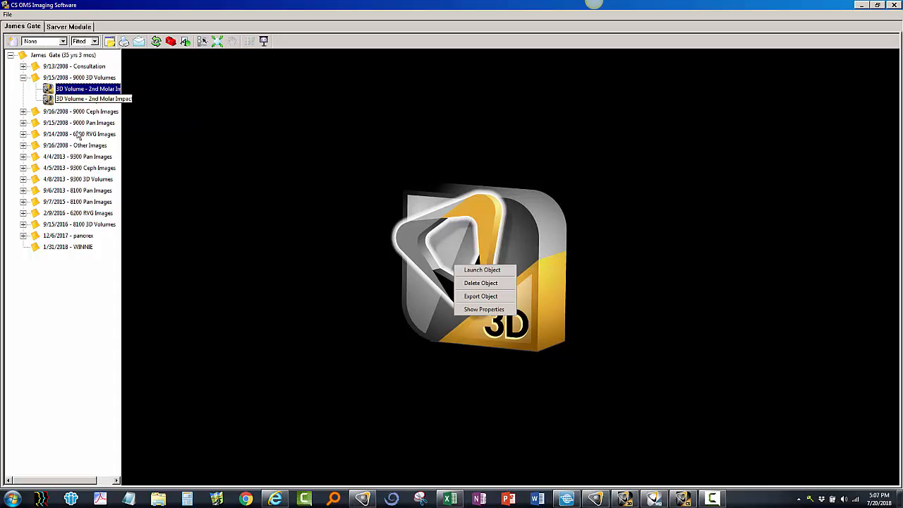
pyautogui.rightClick(68, 90)
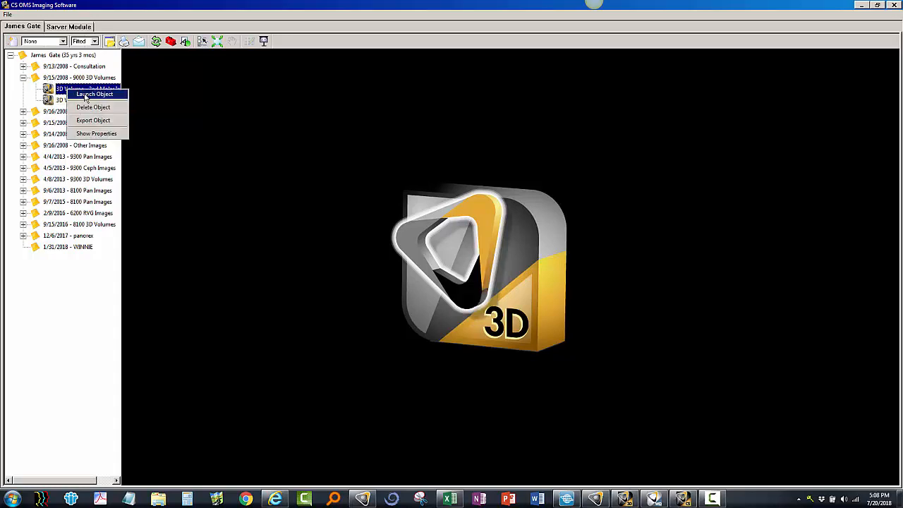
pyautogui.click(86, 94)
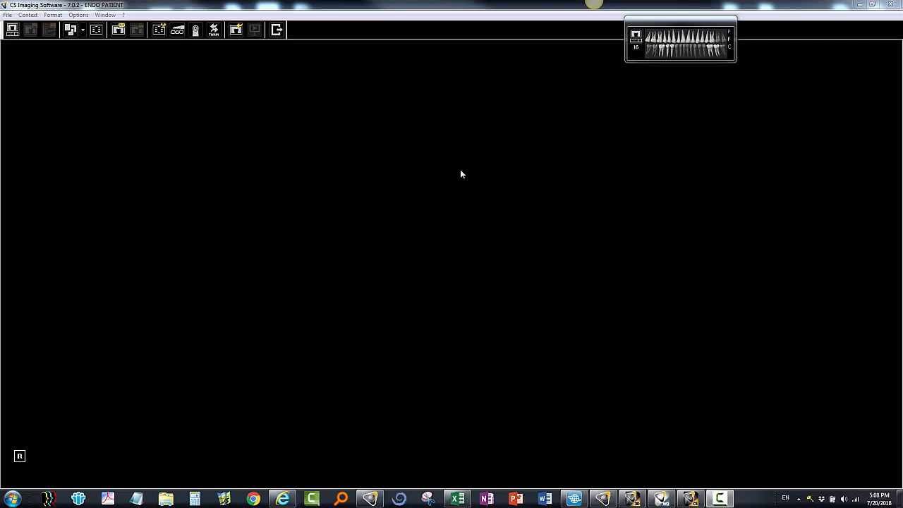
# - In CS Imaging Software, open the patient history and look through its intraoral, extraoral and 3D volume records
pyautogui.moveTo(673, 24); pyautogui.dragTo(693, 7)
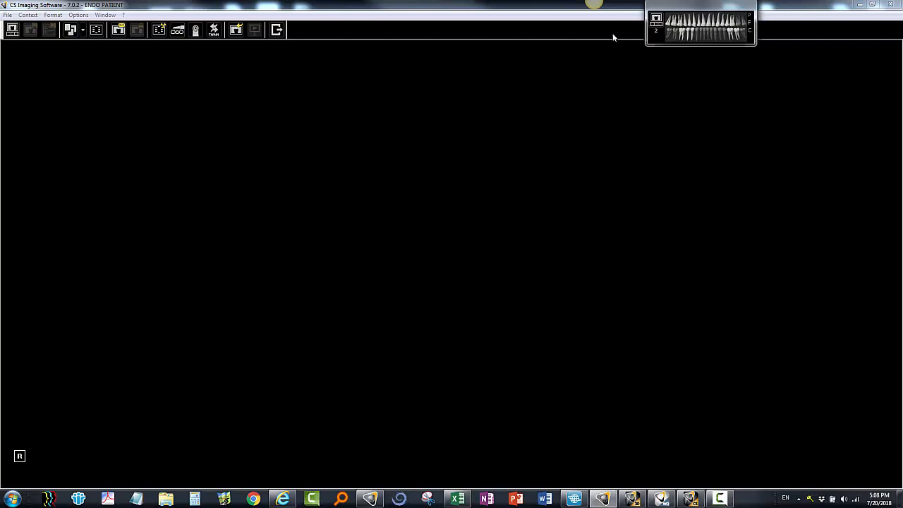
pyautogui.click(656, 21)
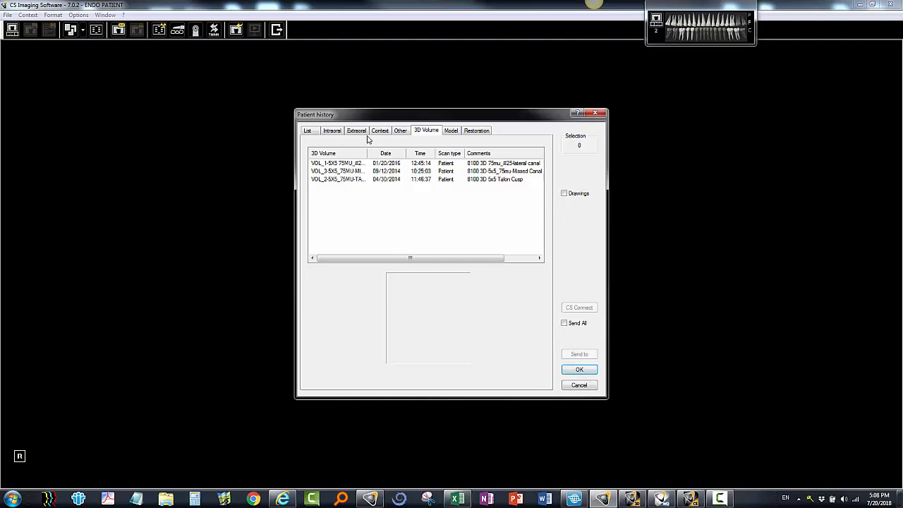
pyautogui.click(333, 131)
pyautogui.click(357, 132)
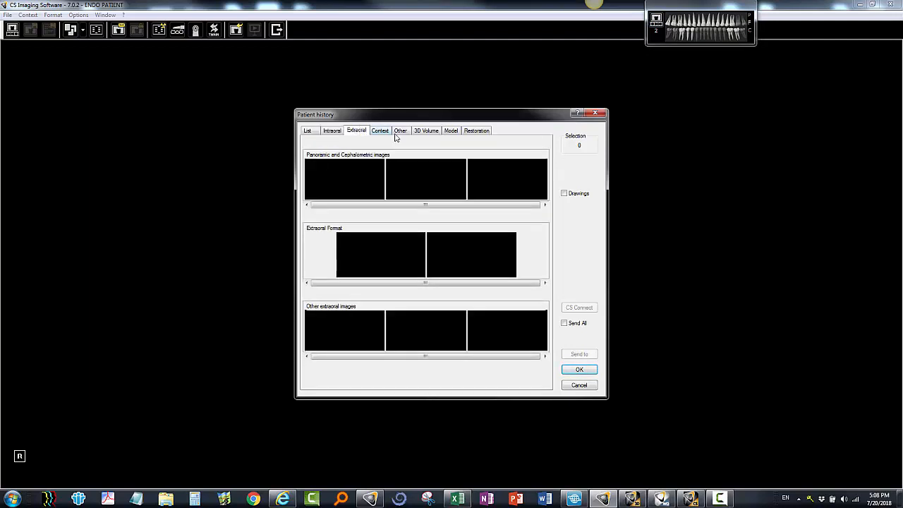
pyautogui.click(424, 132)
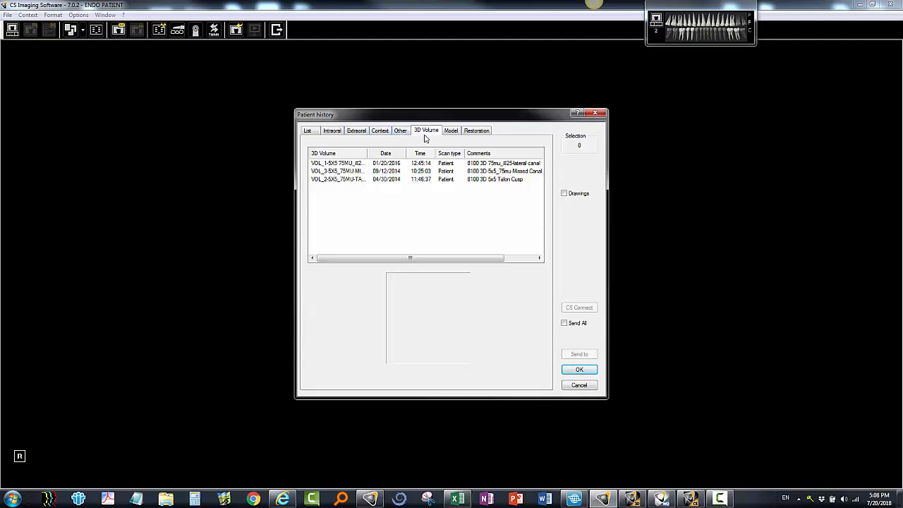
# - Open the 8100 3D 5x5 Talon Cusp volume from the patient's 3D volume list
pyautogui.click(369, 179)
pyautogui.click(366, 172)
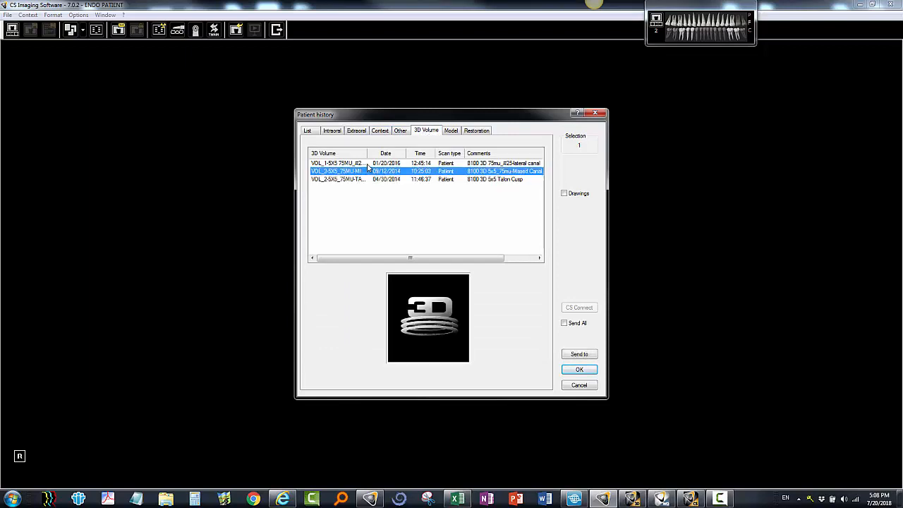
pyautogui.click(367, 165)
pyautogui.click(365, 173)
pyautogui.doubleClick(366, 180)
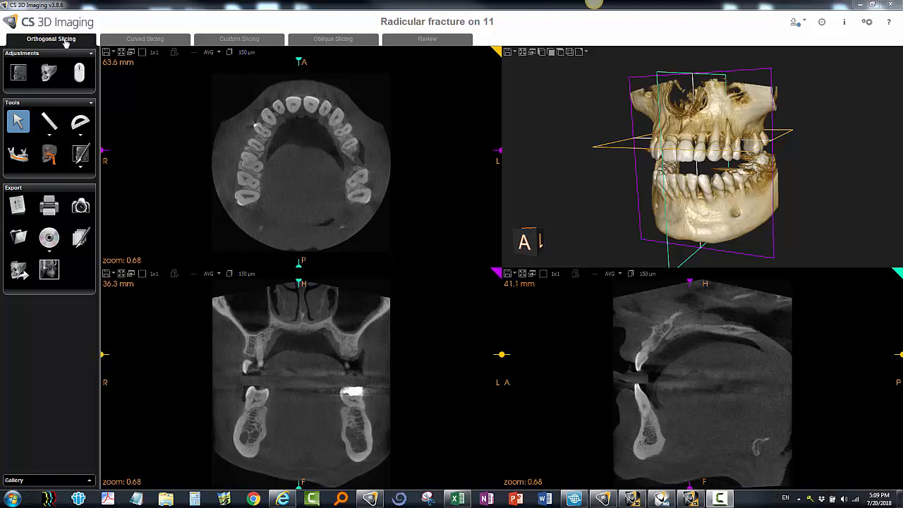
# - In CS 3D Imaging, look through the Curved, Custom, Oblique Slicing and Review workspaces, and rotate the 3D model in Orthogonal Slicing
pyautogui.click(157, 41)
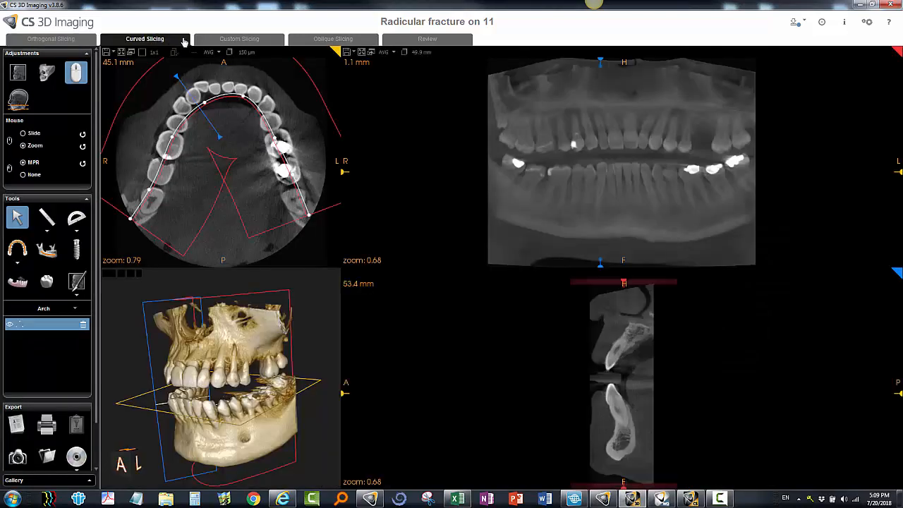
pyautogui.click(265, 43)
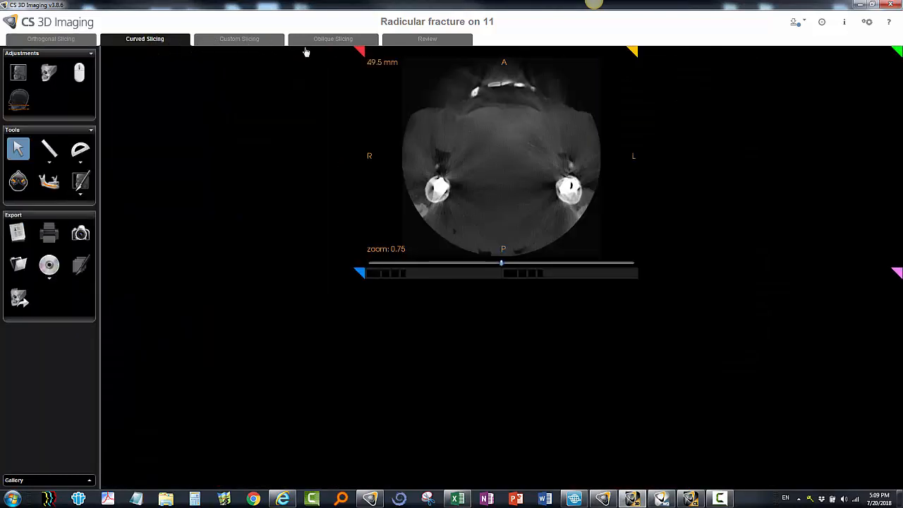
pyautogui.click(345, 41)
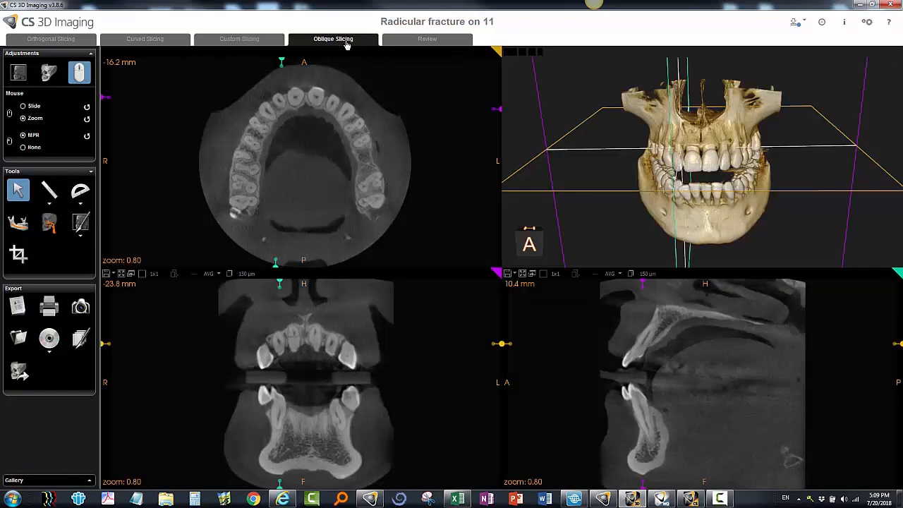
pyautogui.click(435, 41)
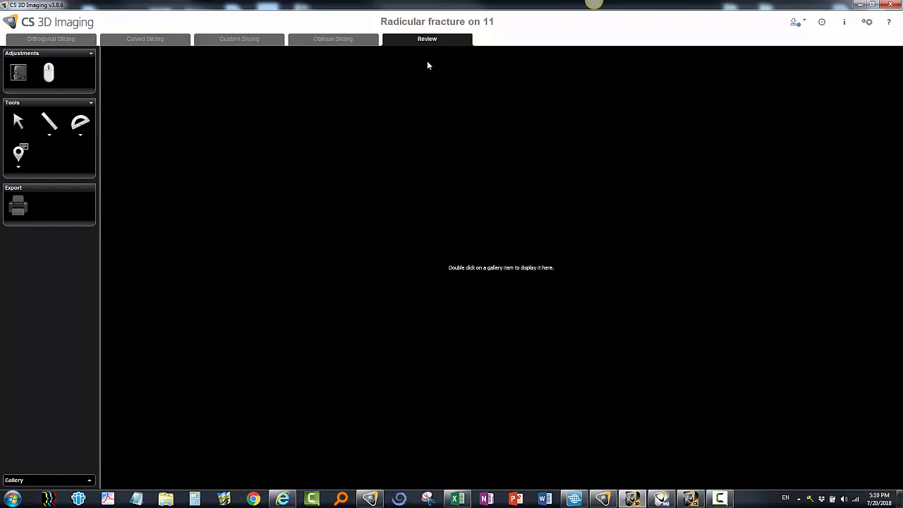
pyautogui.click(63, 40)
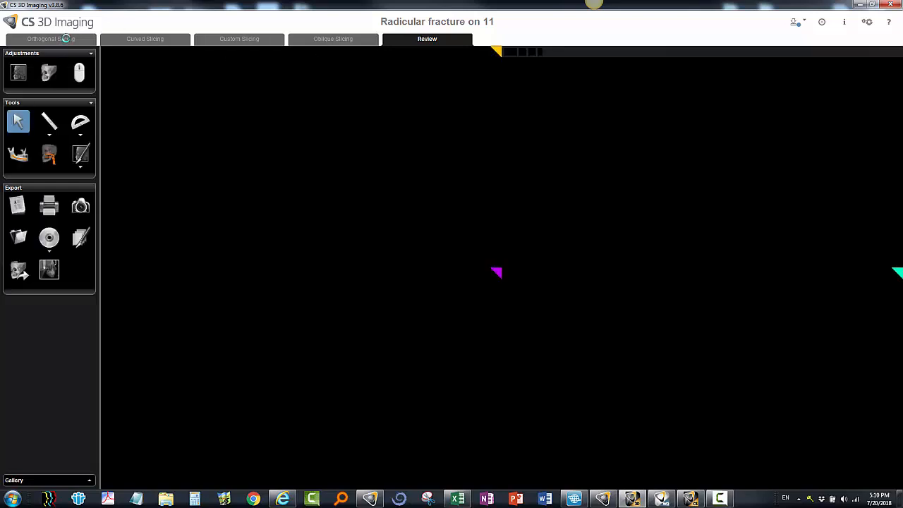
pyautogui.moveTo(701, 220)
pyautogui.mouseDown()
pyautogui.moveTo(797, 219)
pyautogui.moveTo(711, 217)
pyautogui.moveTo(724, 254)
pyautogui.moveTo(712, 222)
pyautogui.mouseUp()
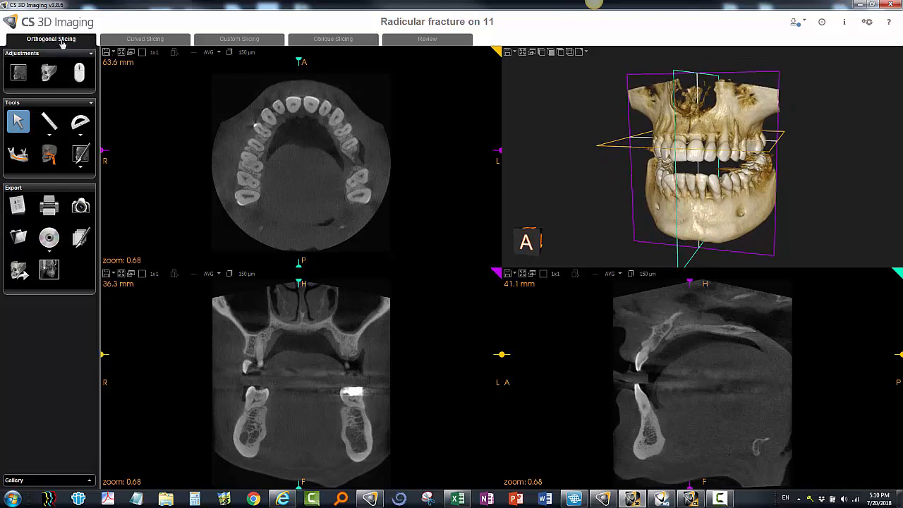
# - Inspect the 3D jaw model in Curved Slicing from the patient's left side and from the right front
pyautogui.click(151, 41)
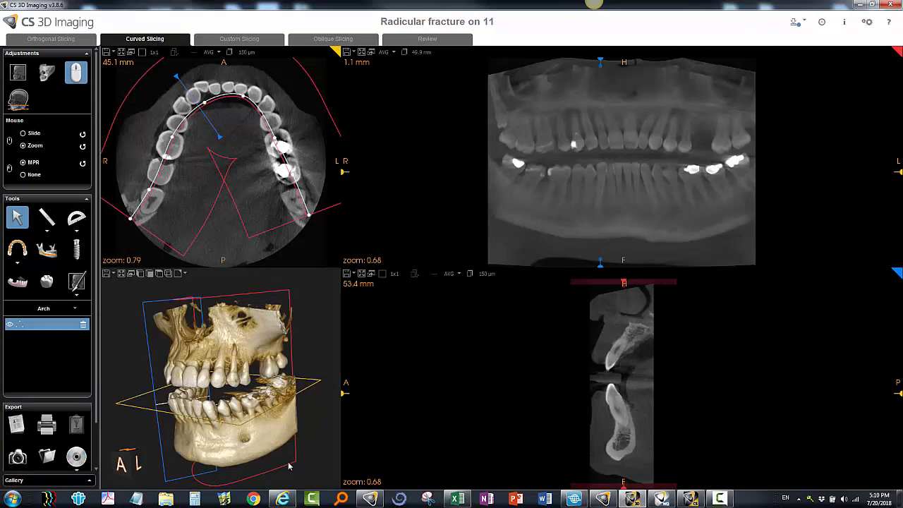
pyautogui.moveTo(217, 439); pyautogui.dragTo(174, 439)
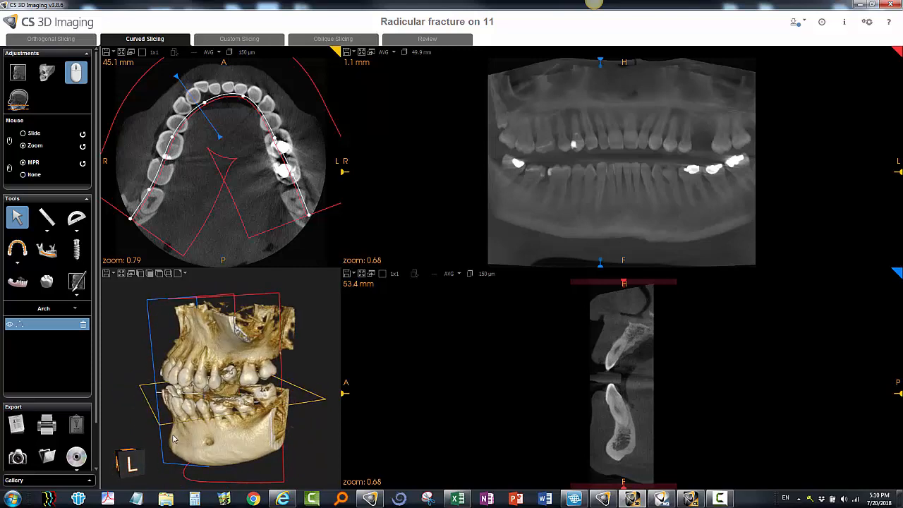
pyautogui.moveTo(185, 443); pyautogui.dragTo(311, 454)
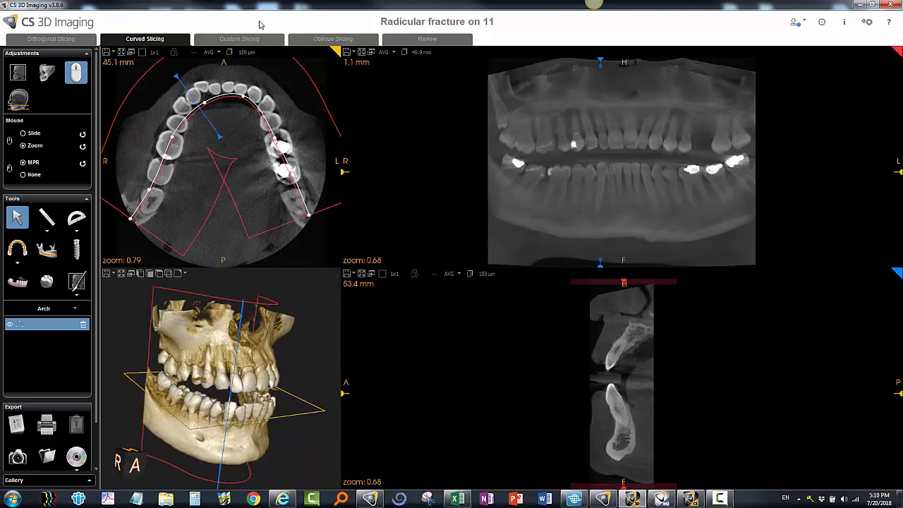
# - Inspect both 3D jaw models in Custom Slicing by rotating each to a different angle
pyautogui.click(244, 42)
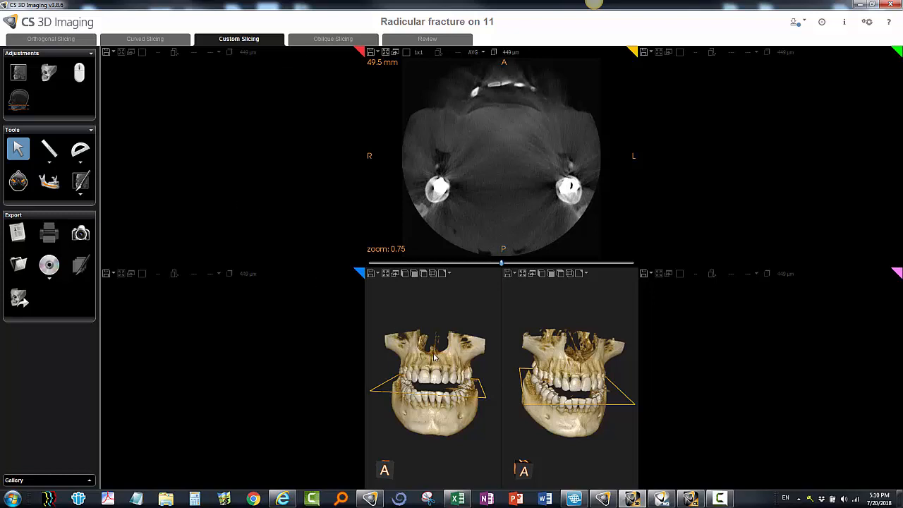
pyautogui.moveTo(441, 381)
pyautogui.mouseDown()
pyautogui.moveTo(440, 369)
pyautogui.moveTo(455, 385)
pyautogui.mouseUp()
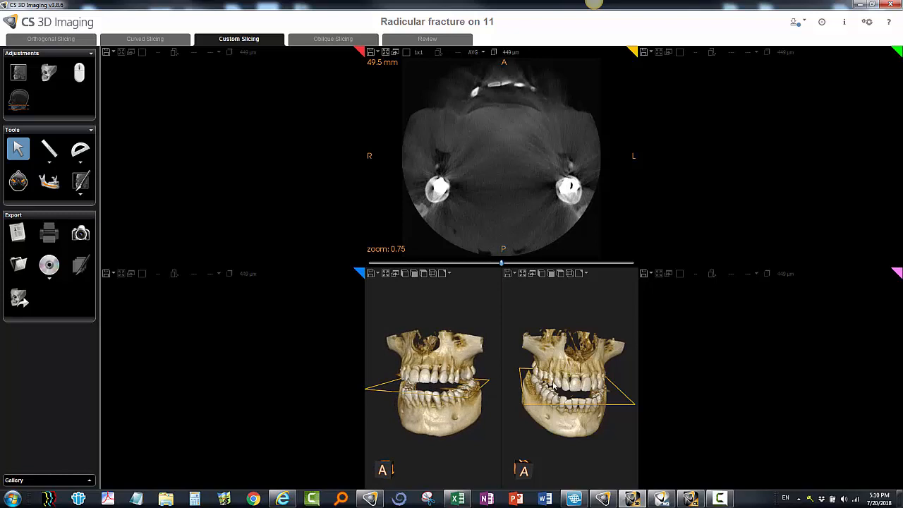
pyautogui.moveTo(555, 386)
pyautogui.mouseDown()
pyautogui.moveTo(578, 376)
pyautogui.moveTo(563, 400)
pyautogui.mouseUp()
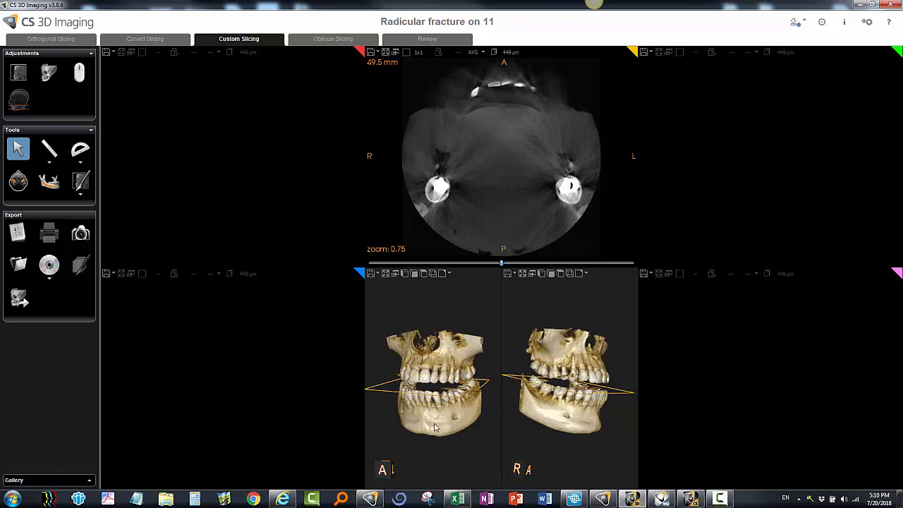
pyautogui.moveTo(459, 417); pyautogui.dragTo(448, 381)
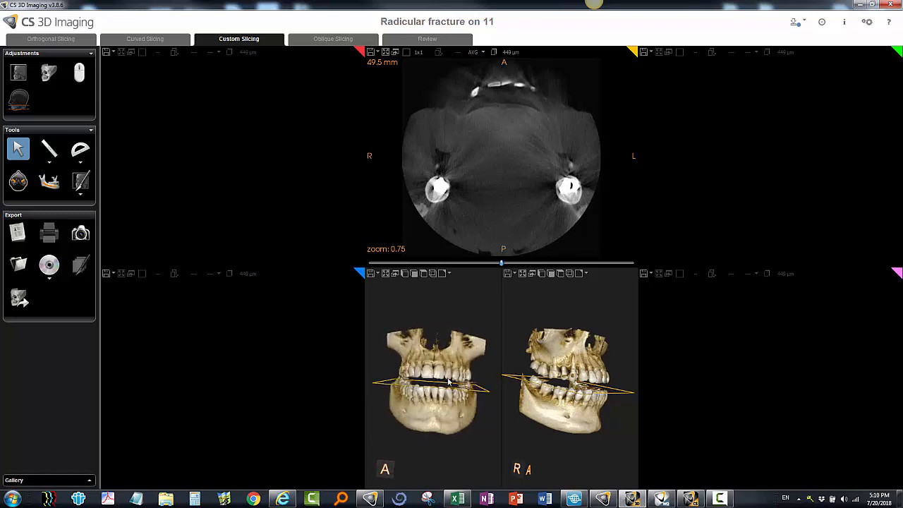
# - In Oblique Slicing, rotate the sagittal slice axis on the axial view until it runs straight from anterior to posterior
pyautogui.click(320, 43)
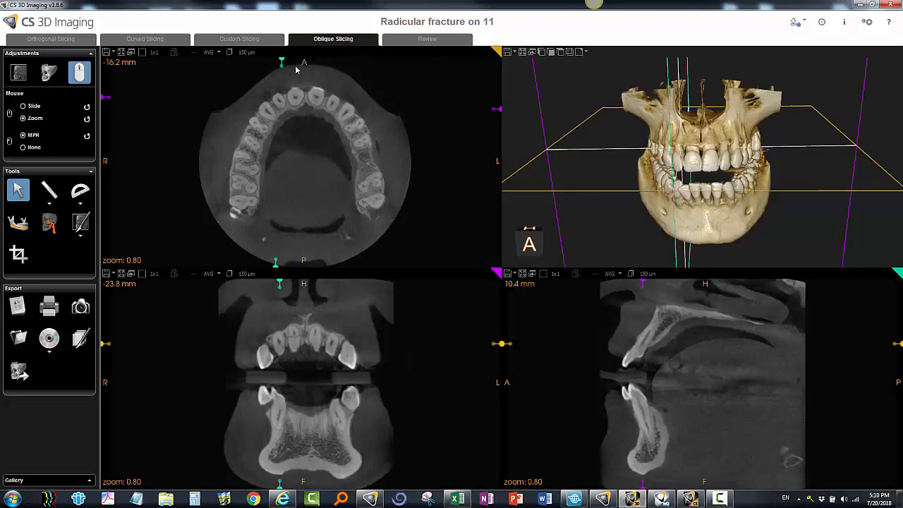
pyautogui.moveTo(283, 66)
pyautogui.moveTo(282, 66)
pyautogui.mouseDown()
pyautogui.moveTo(302, 71)
pyautogui.moveTo(280, 63)
pyautogui.mouseUp()
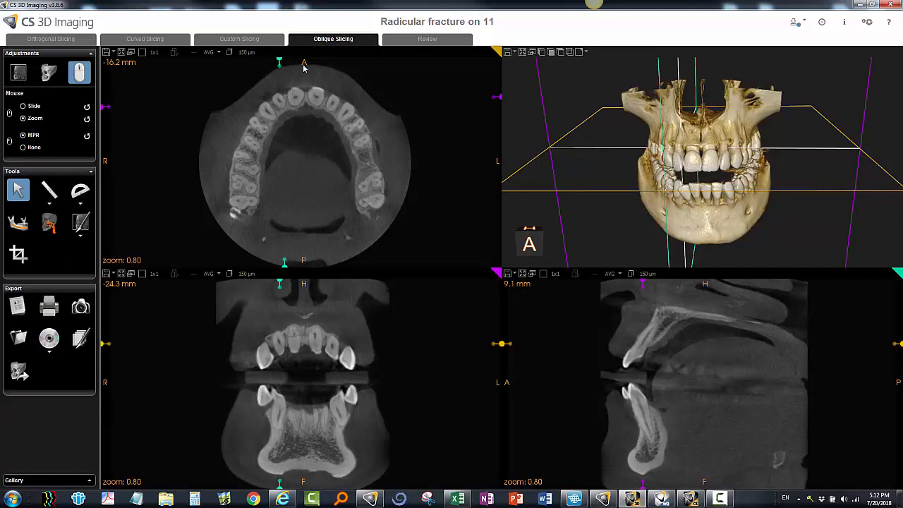
pyautogui.moveTo(280, 65)
pyautogui.mouseDown()
pyautogui.moveTo(296, 61)
pyautogui.moveTo(280, 62)
pyautogui.mouseUp()
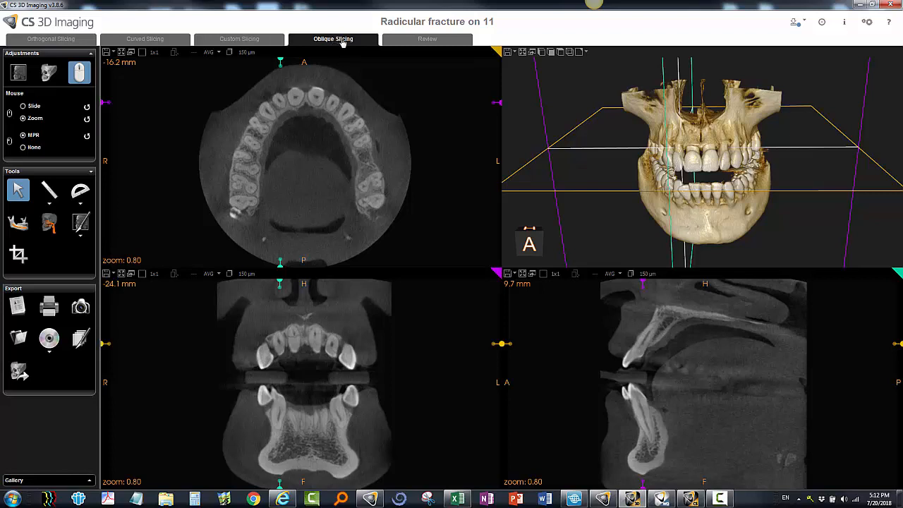
# - Compare the slice layouts of the Curved Slicing and Orthogonal Slicing workspaces
pyautogui.click(156, 44)
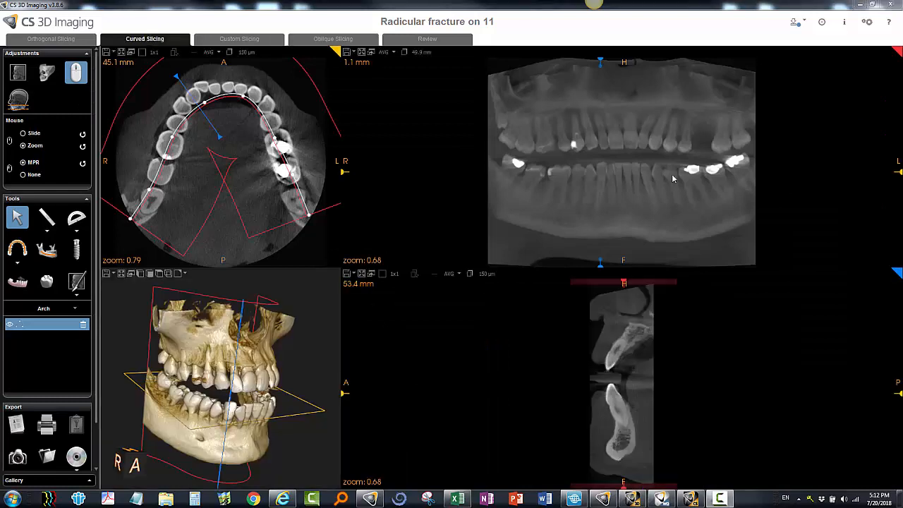
pyautogui.click(62, 41)
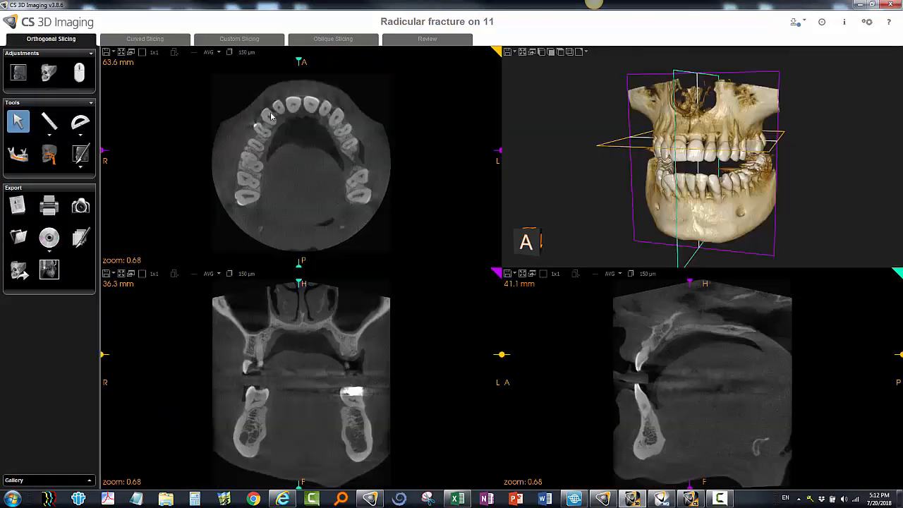
pyautogui.click(144, 40)
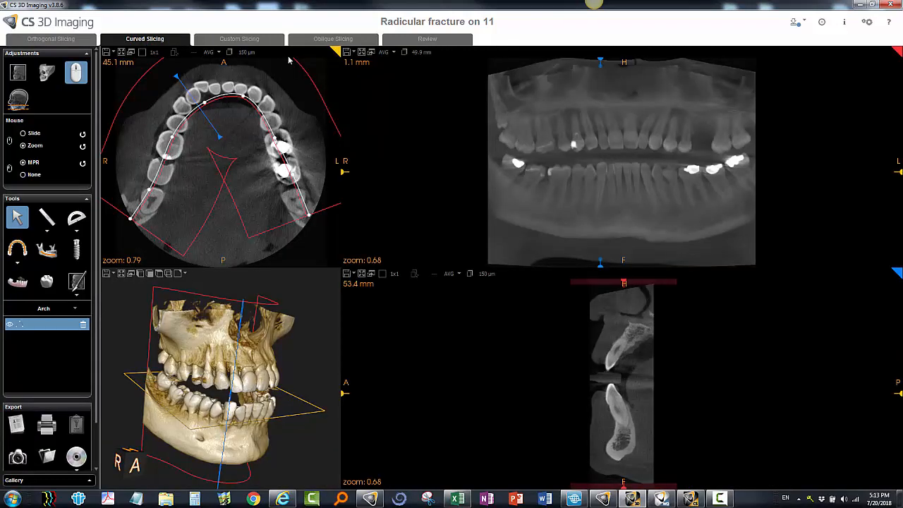
pyautogui.click(330, 41)
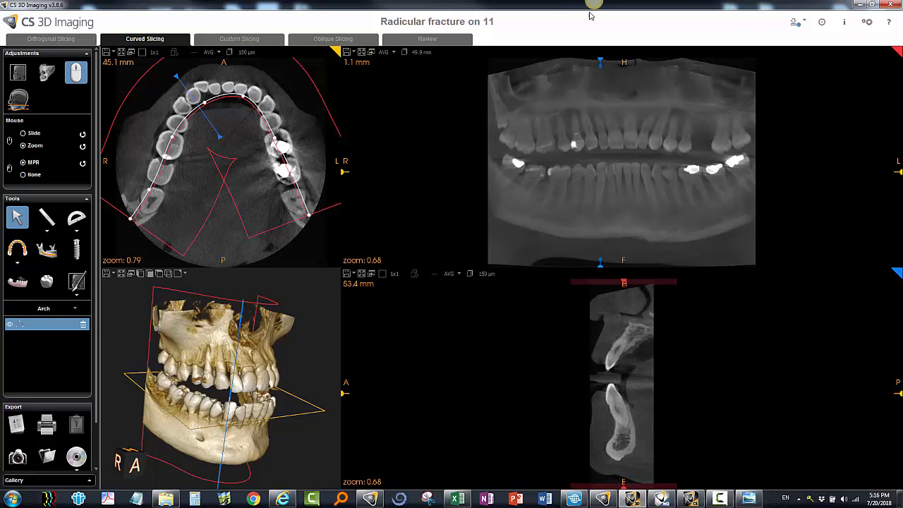
# - In Curved Slicing, move the cross-section along the panoramic view to the front teeth and inspect the 3D model from several angles
pyautogui.moveTo(600, 58)
pyautogui.mouseDown()
pyautogui.moveTo(555, 60)
pyautogui.moveTo(629, 62)
pyautogui.mouseUp()
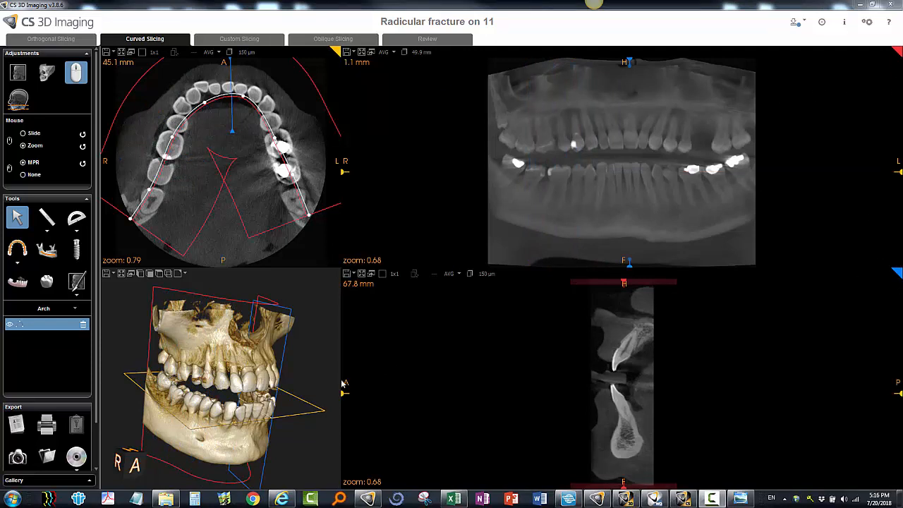
pyautogui.moveTo(314, 389); pyautogui.dragTo(213, 345)
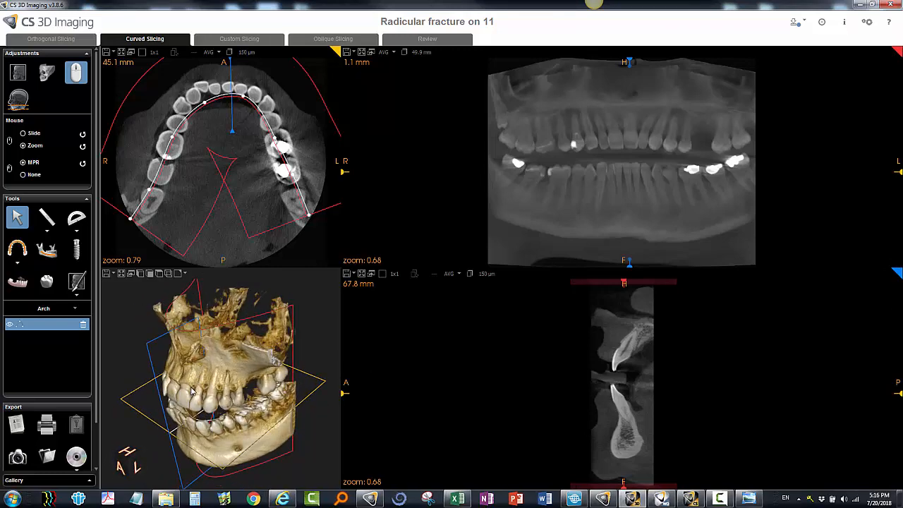
pyautogui.moveTo(191, 390); pyautogui.dragTo(278, 313)
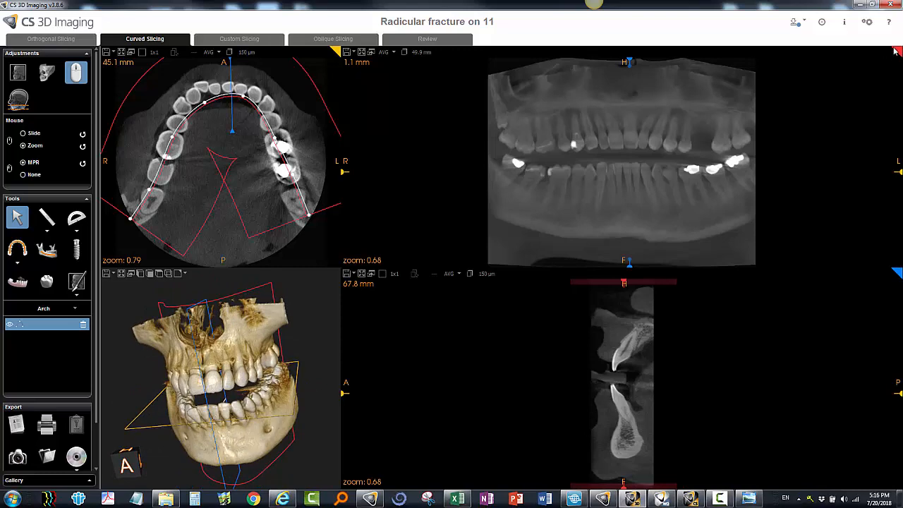
pyautogui.moveTo(232, 335); pyautogui.dragTo(201, 344)
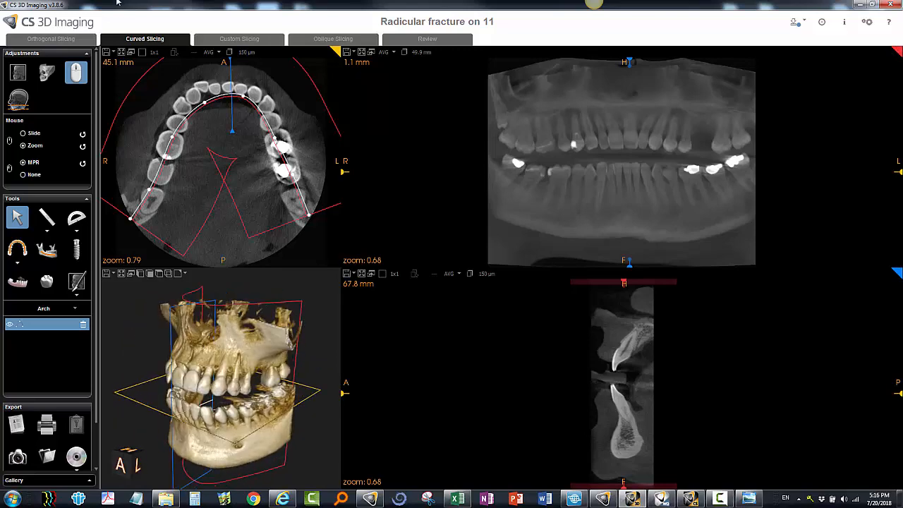
# - In Oblique Slicing, move the coronal slice to about -20.6 mm, zooming the 3D model out and rotating it slightly sideways
pyautogui.click(333, 39)
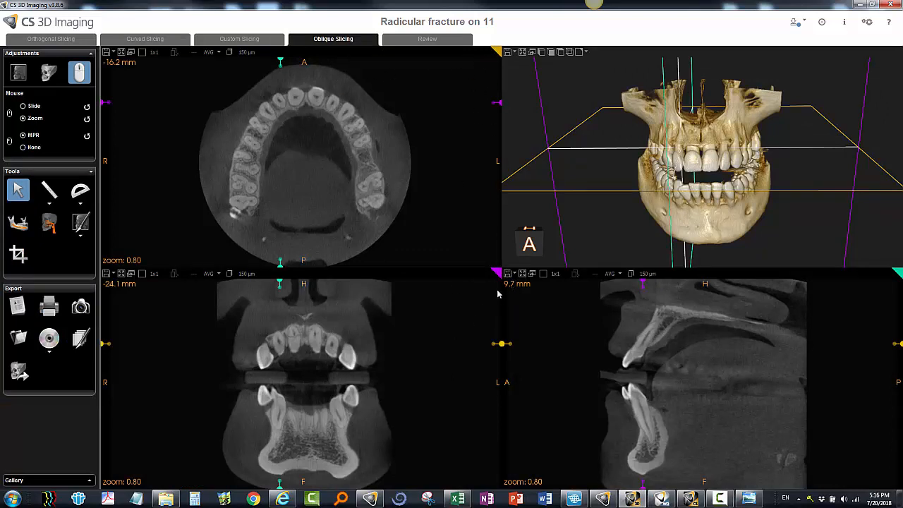
pyautogui.scroll(4, 720, 188)
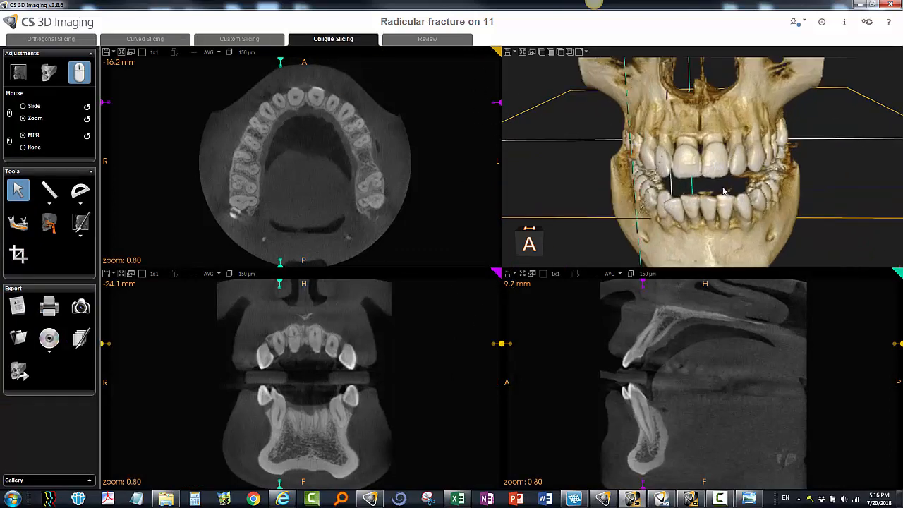
pyautogui.scroll(-6, 720, 188)
pyautogui.scroll(-2, 719, 188)
pyautogui.moveTo(694, 246); pyautogui.dragTo(692, 253)
pyautogui.moveTo(711, 221); pyautogui.dragTo(789, 200)
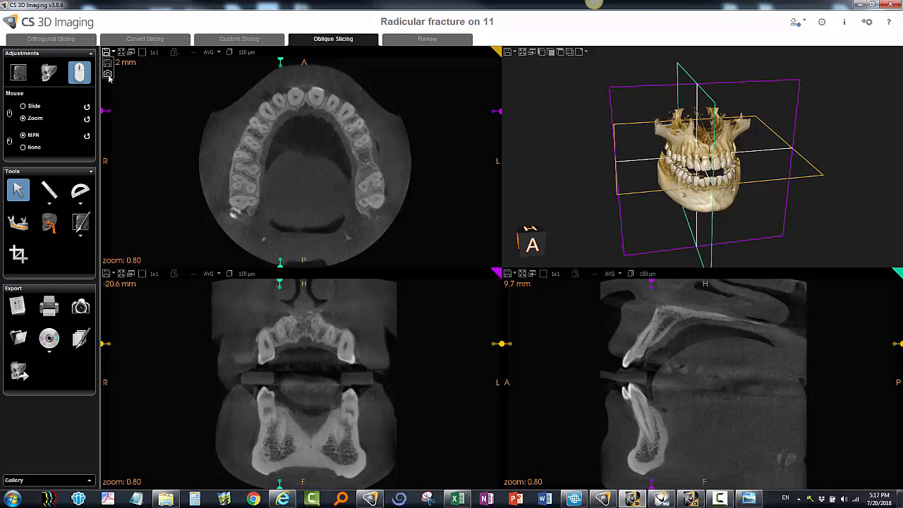
# - Save two DICOM snapshots of the axial view described as Extracted Slices, showing the gallery of saved images
pyautogui.click(107, 74)
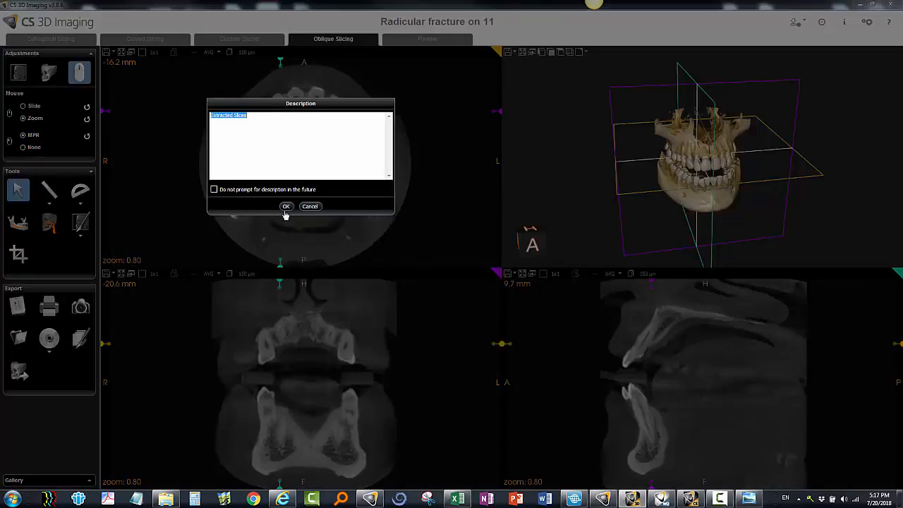
pyautogui.click(286, 207)
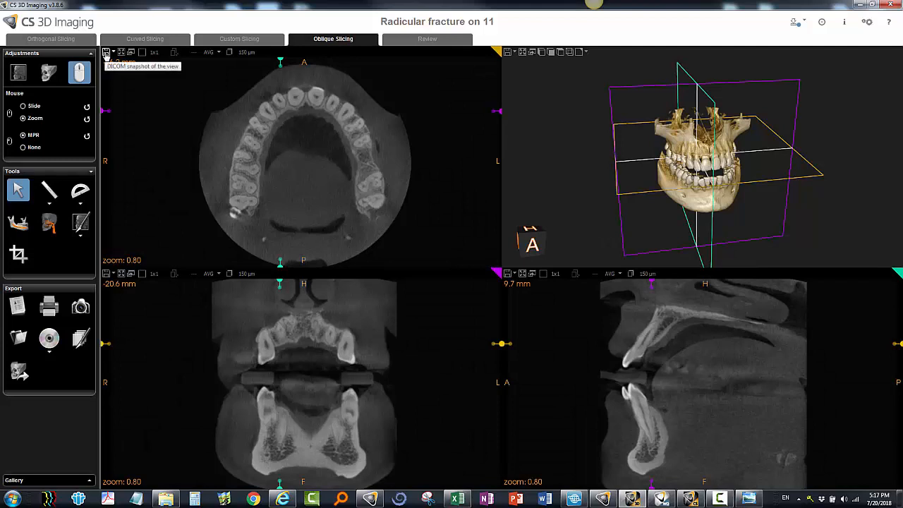
pyautogui.click(90, 482)
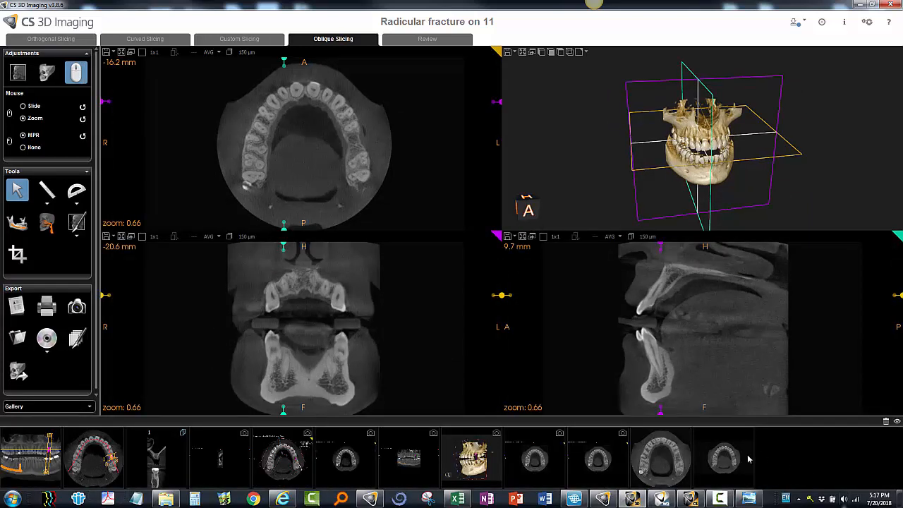
pyautogui.click(107, 53)
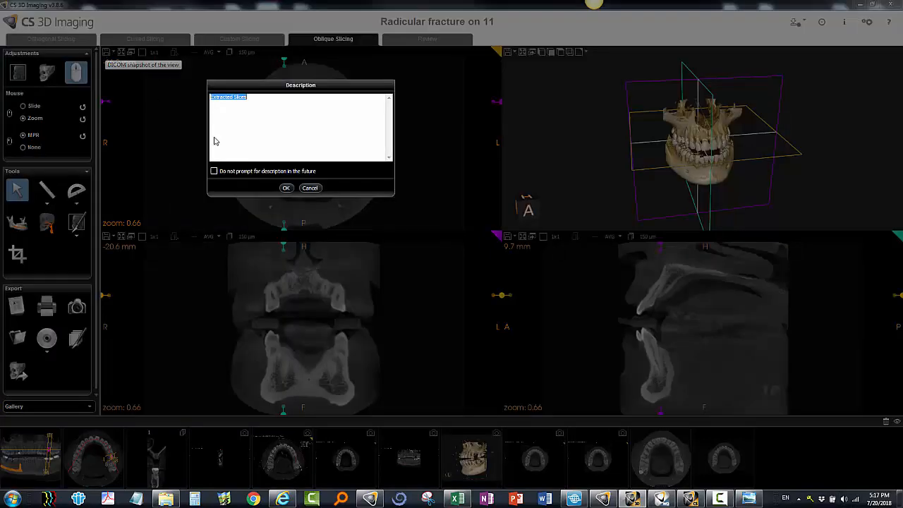
pyautogui.click(287, 188)
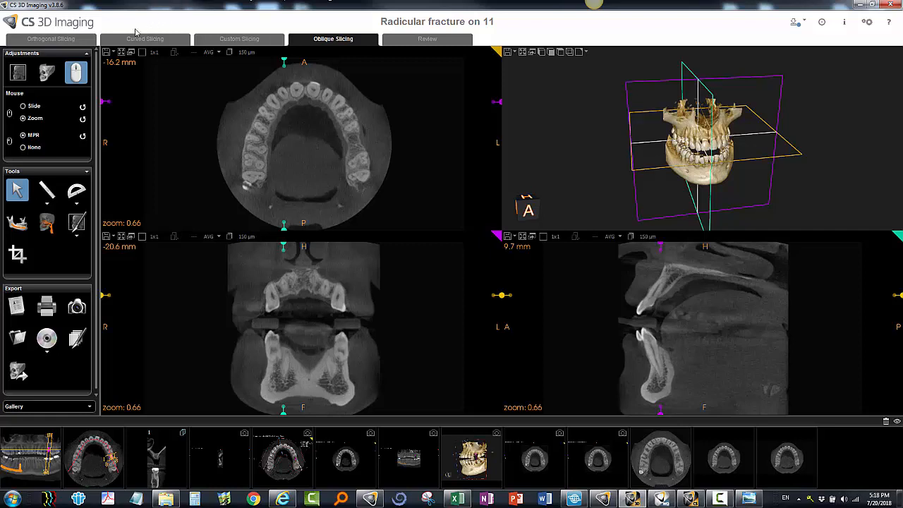
# - Save a gallery snapshot of the axial view and hide the gallery
pyautogui.click(114, 53)
pyautogui.click(107, 73)
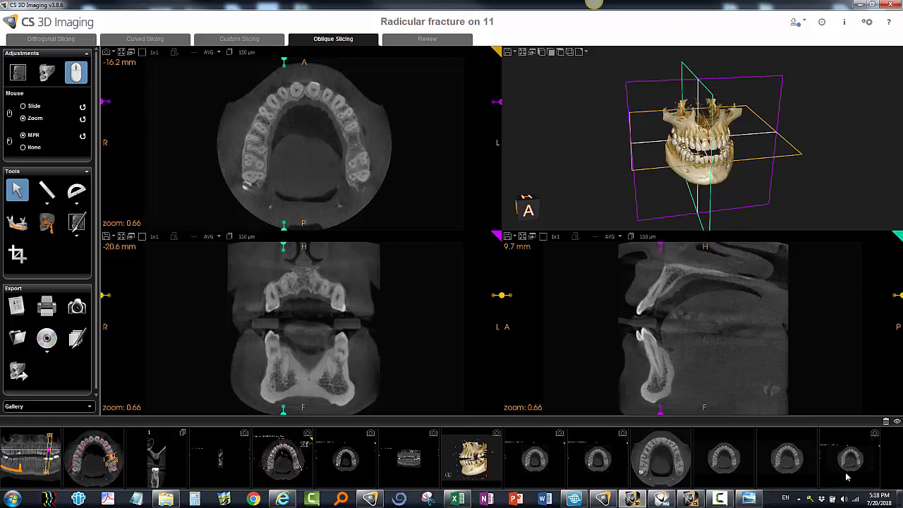
pyautogui.click(90, 407)
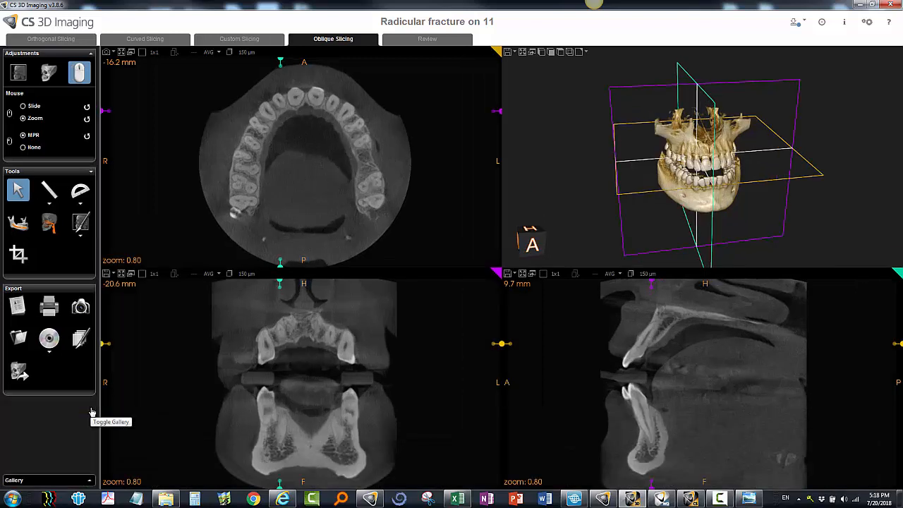
# - Examine the axial and coronal views enlarged, and return to the four-view layout
pyautogui.click(121, 53)
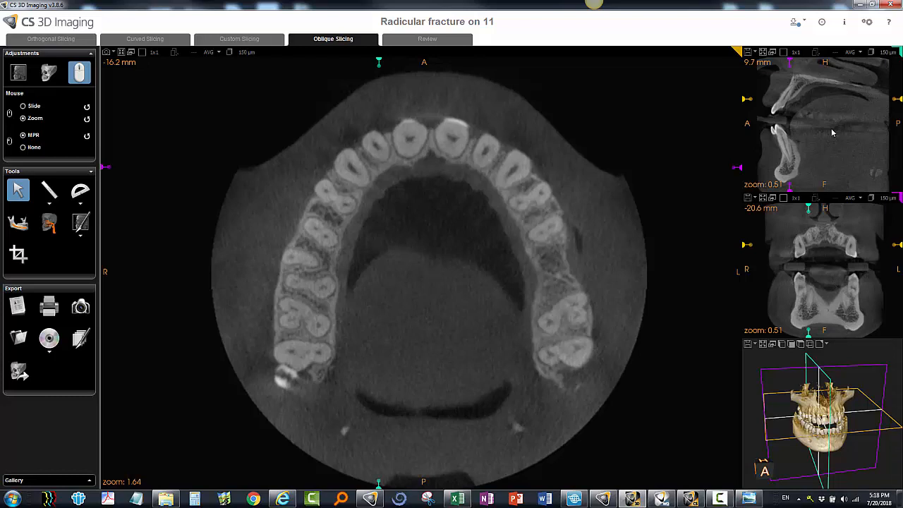
pyautogui.click(121, 52)
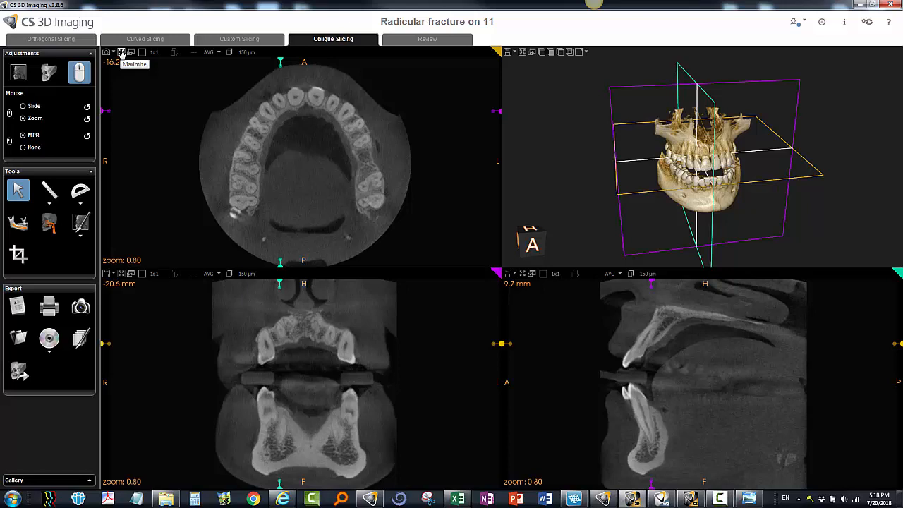
pyautogui.click(122, 52)
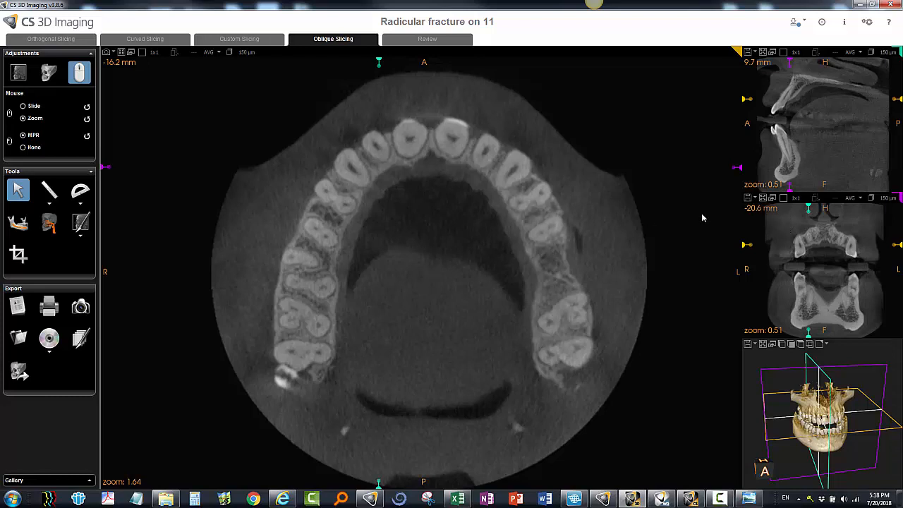
pyautogui.click(763, 197)
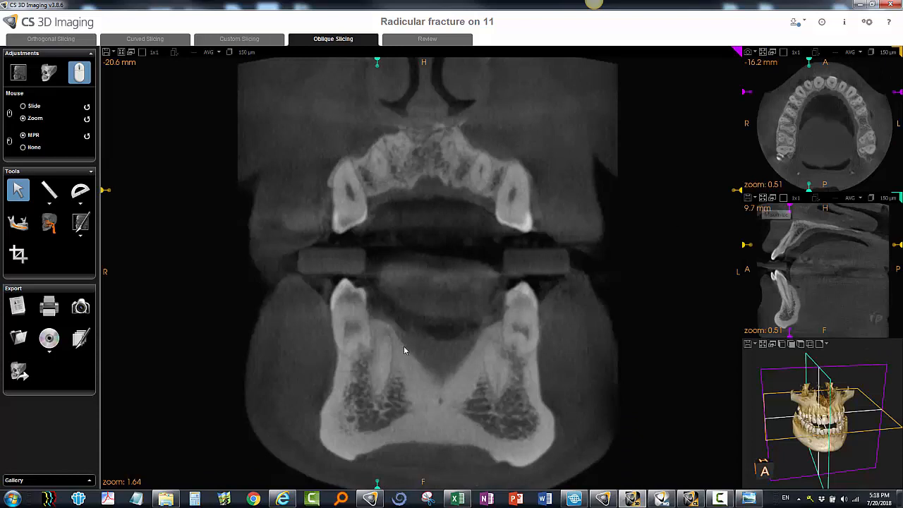
pyautogui.click(121, 52)
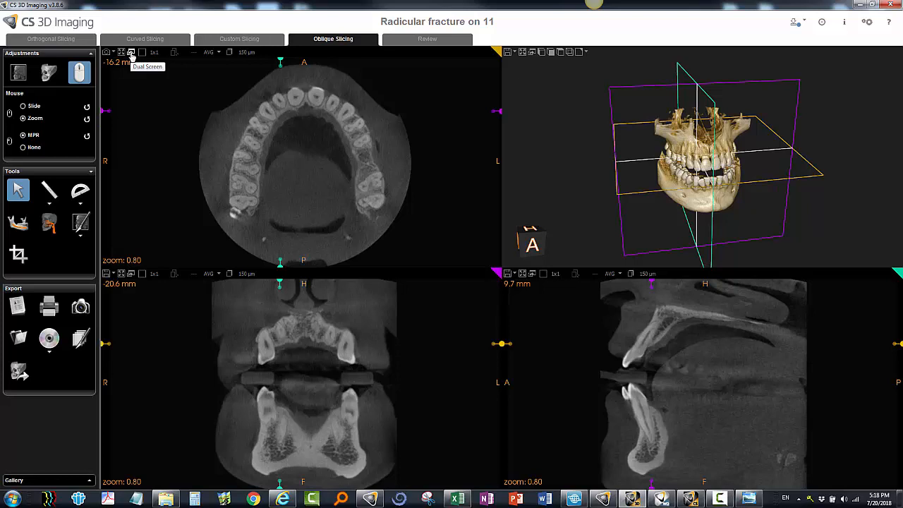
# - Open the axial view in a separate full-screen window with its slice axes tilted off vertical, and close that window
pyautogui.click(131, 53)
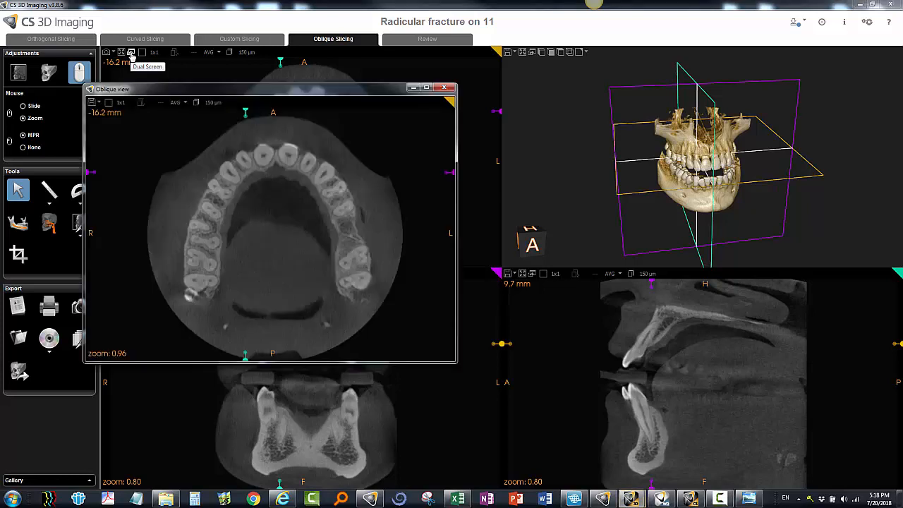
pyautogui.moveTo(268, 90)
pyautogui.mouseDown()
pyautogui.moveTo(351, 182)
pyautogui.moveTo(375, 147)
pyautogui.moveTo(384, 106)
pyautogui.moveTo(409, 138)
pyautogui.moveTo(348, 121)
pyautogui.mouseUp()
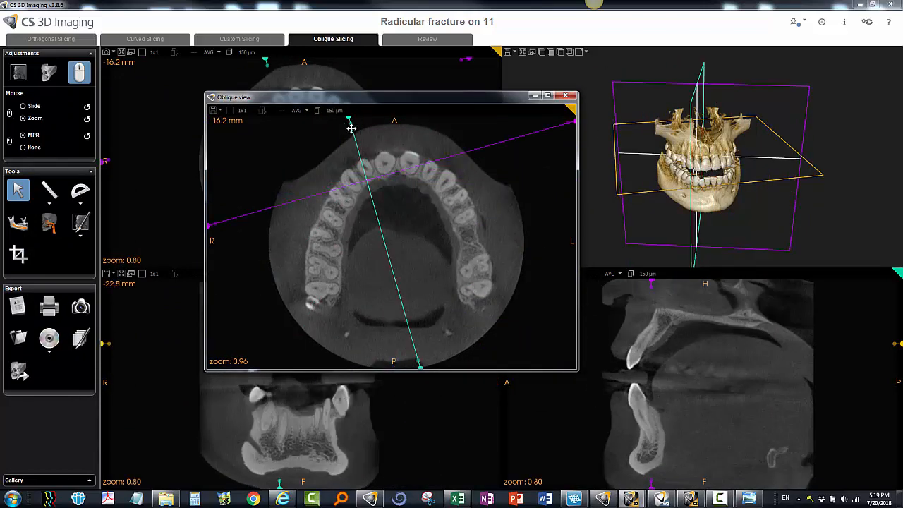
pyautogui.click(548, 97)
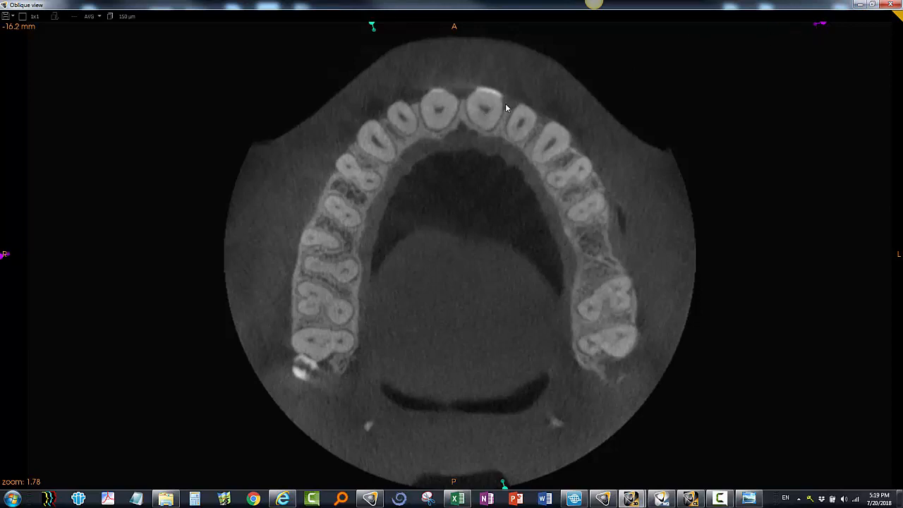
pyautogui.click(890, 4)
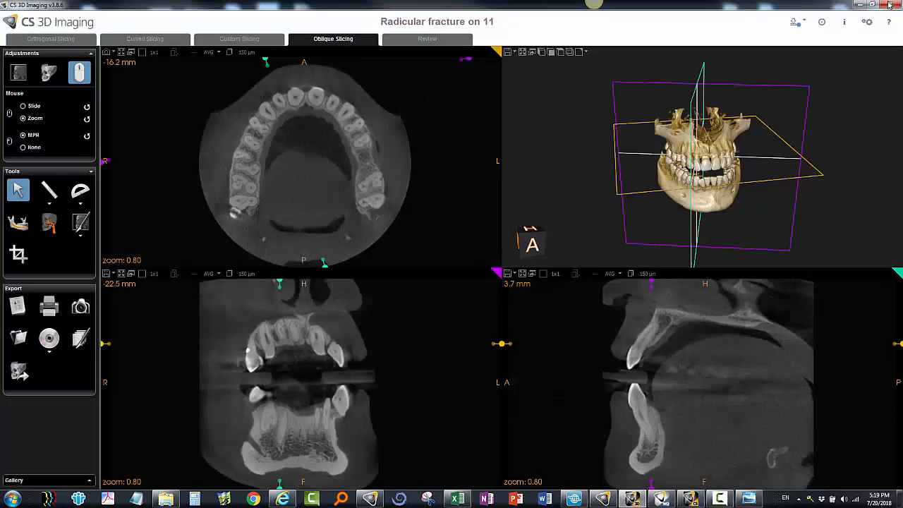
# - Compare the 1x3 and 5x5 slice layouts of the axial view and return it to 1x1
pyautogui.click(154, 53)
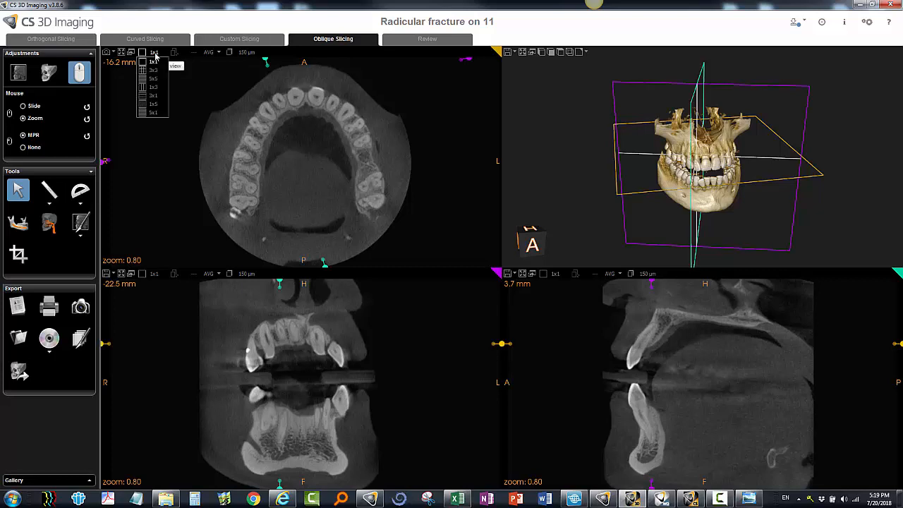
pyautogui.click(154, 88)
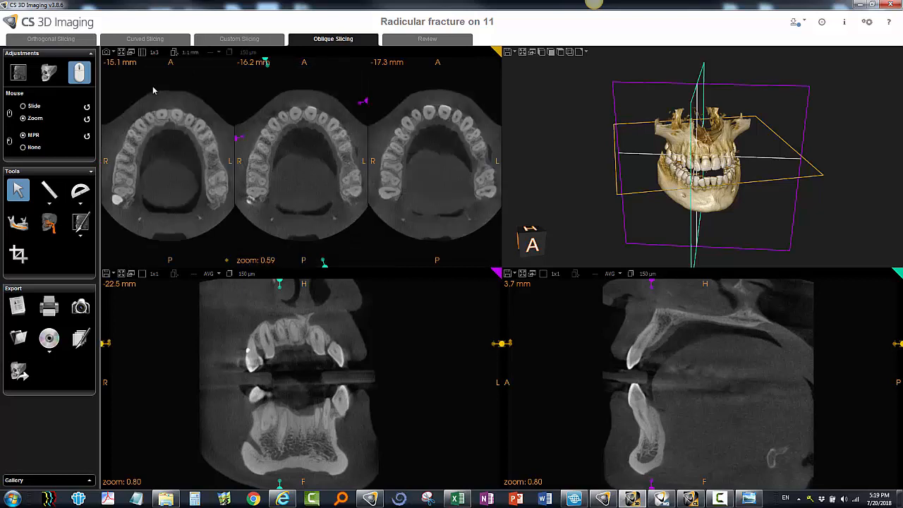
pyautogui.scroll(-3, 177, 138)
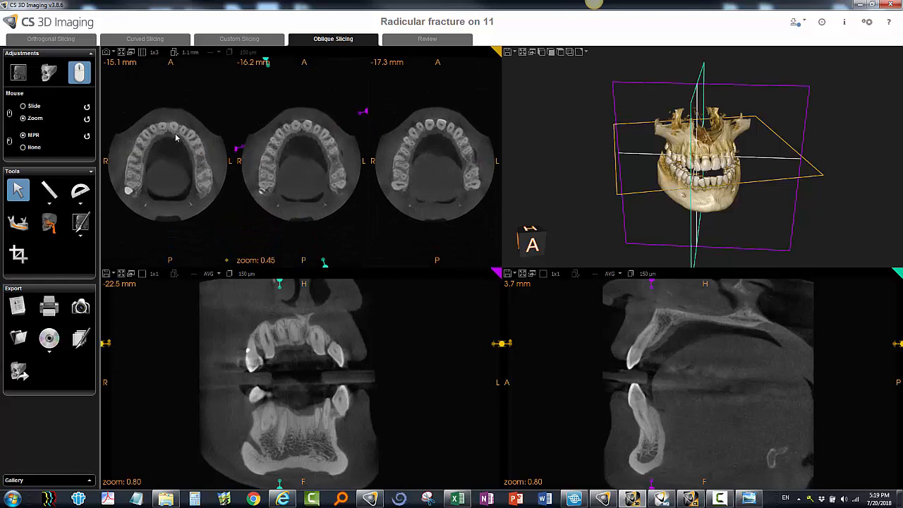
pyautogui.click(149, 53)
pyautogui.click(153, 79)
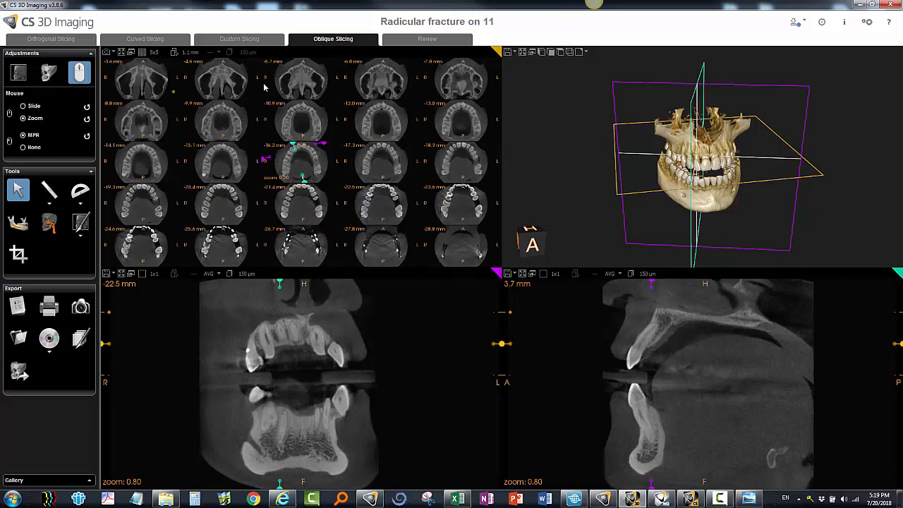
pyautogui.click(143, 52)
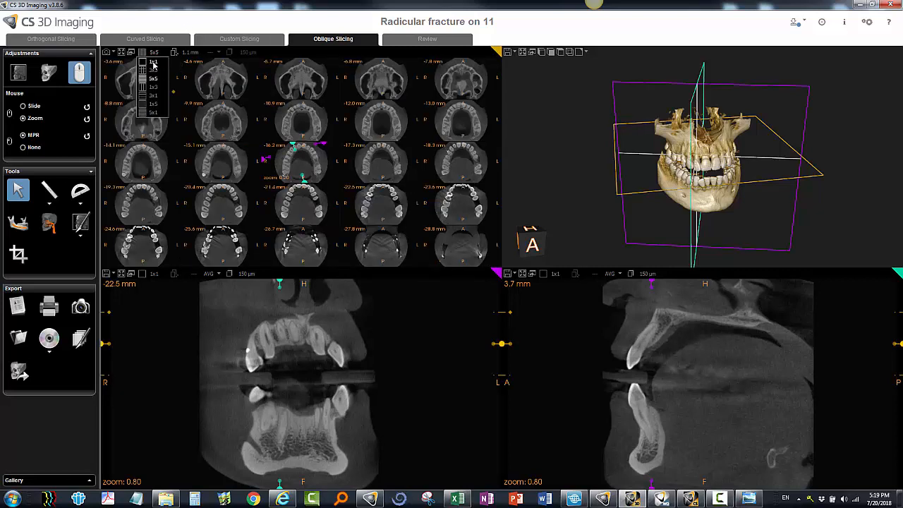
pyautogui.click(153, 62)
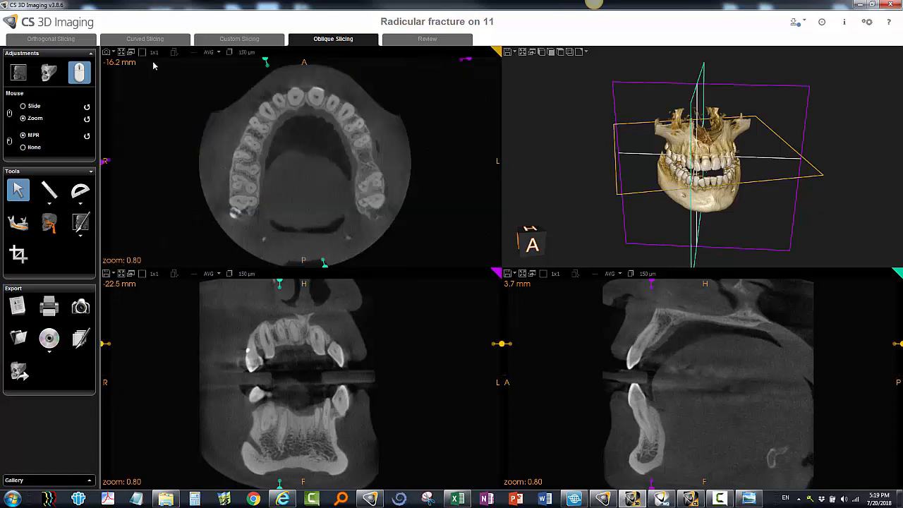
# - Set the axial view to AVG rendering with an integration thickness of 150 µm
pyautogui.click(219, 54)
pyautogui.click(209, 63)
pyautogui.click(247, 53)
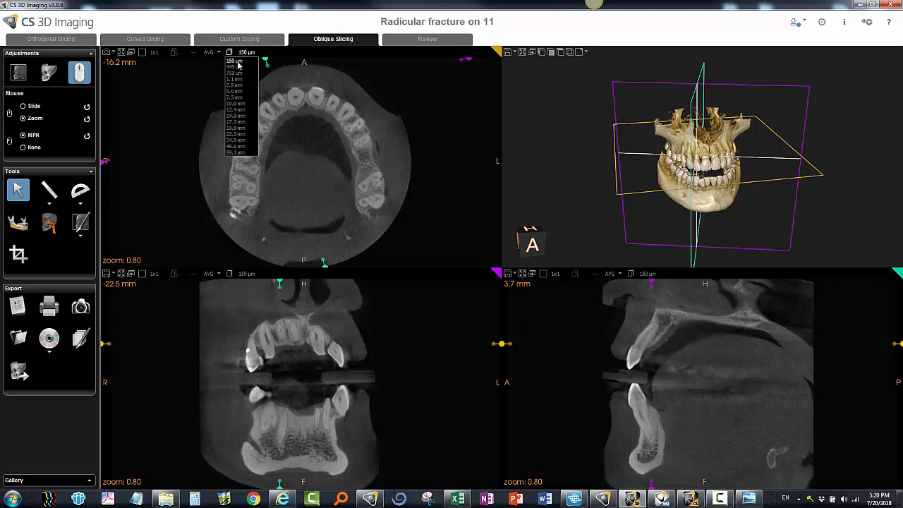
pyautogui.click(238, 61)
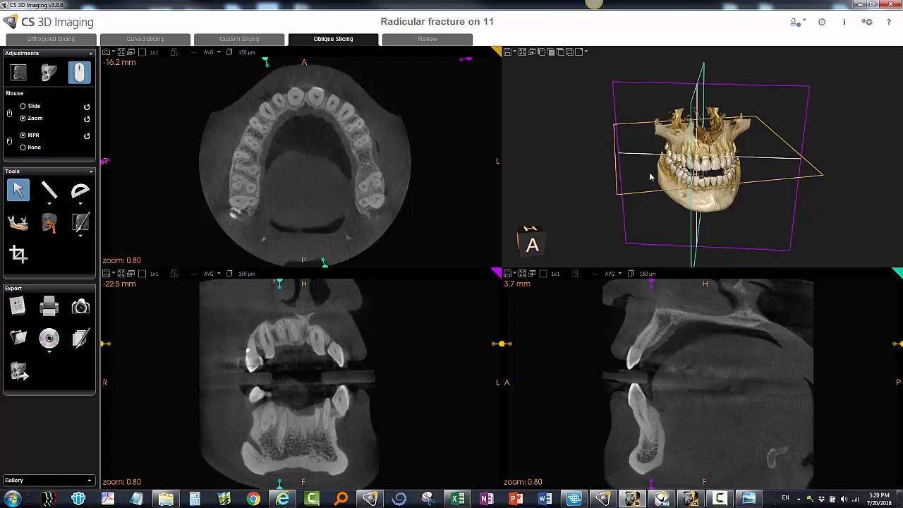
# - Move the axial slice up to about -21.6 mm and set its integration thickness to 49.6 mm
pyautogui.moveTo(648, 183)
pyautogui.mouseDown()
pyautogui.moveTo(647, 163)
pyautogui.moveTo(656, 199)
pyautogui.moveTo(656, 175)
pyautogui.mouseUp()
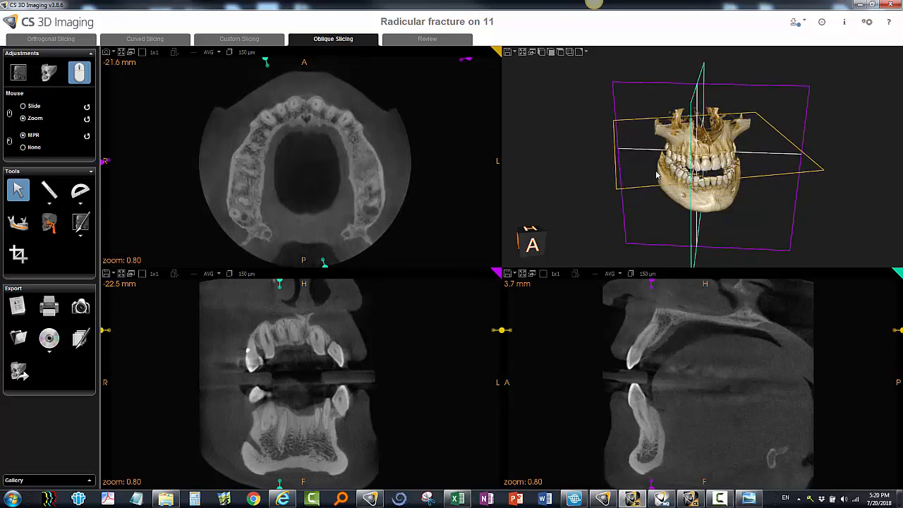
pyautogui.click(246, 52)
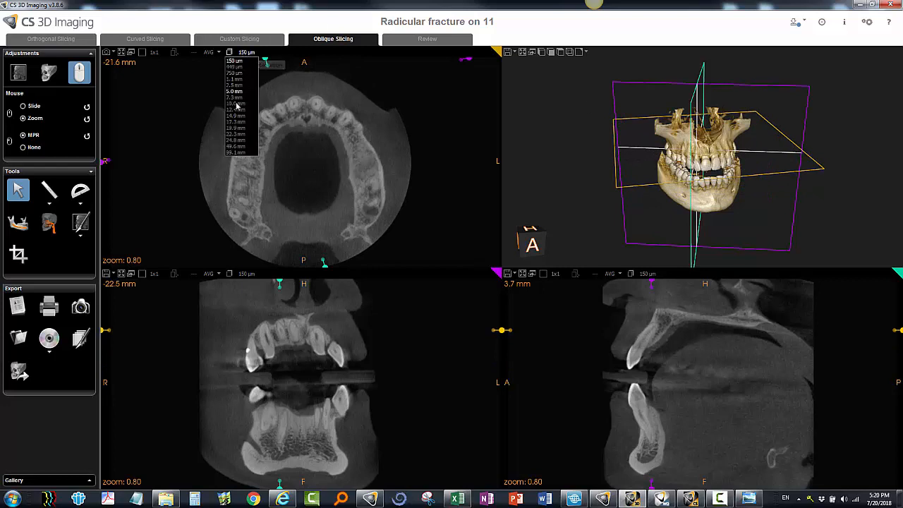
pyautogui.click(240, 146)
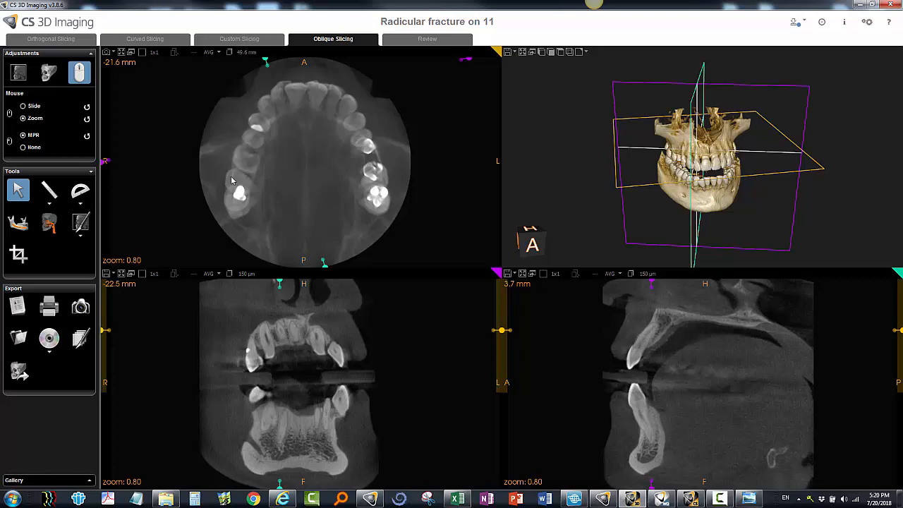
pyautogui.click(244, 54)
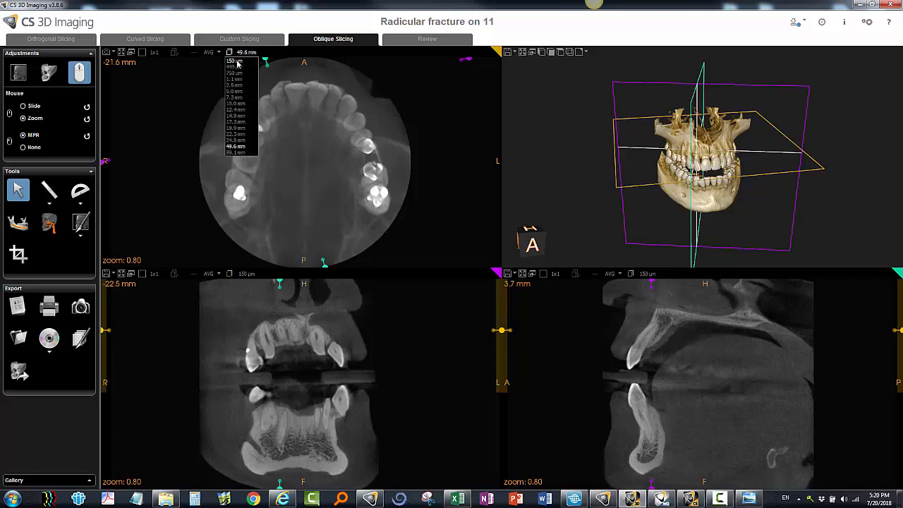
pyautogui.click(326, 187)
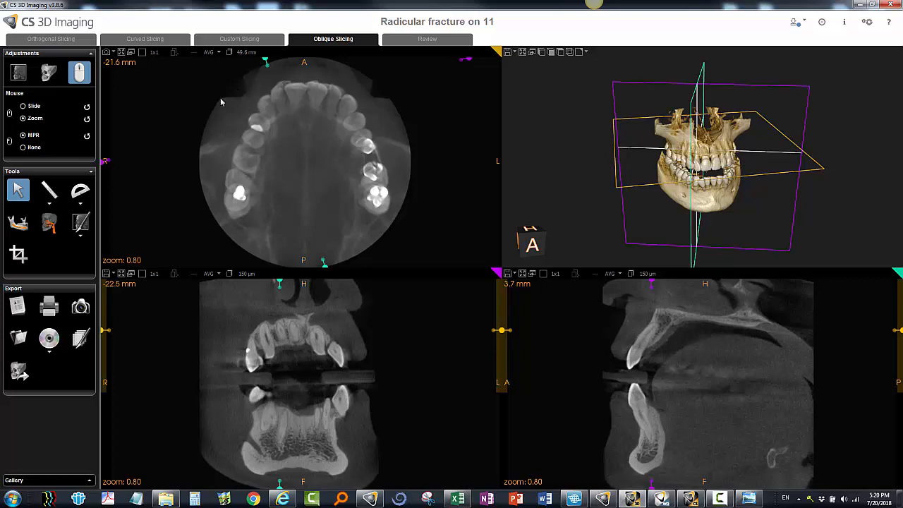
# - Lower the thick axial slab to about -300 µm, centred near the lower teeth's biting edges
pyautogui.moveTo(501, 329); pyautogui.dragTo(496, 365)
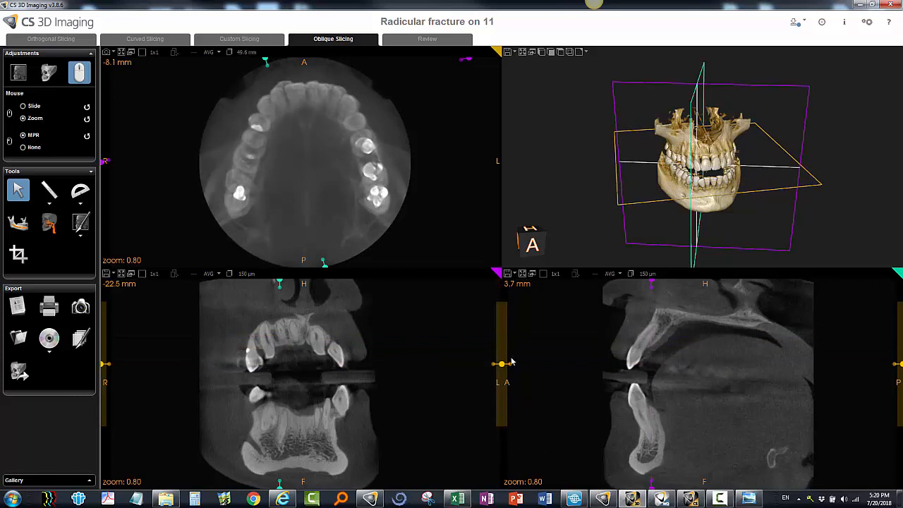
pyautogui.click(504, 307)
pyautogui.moveTo(501, 363); pyautogui.dragTo(501, 383)
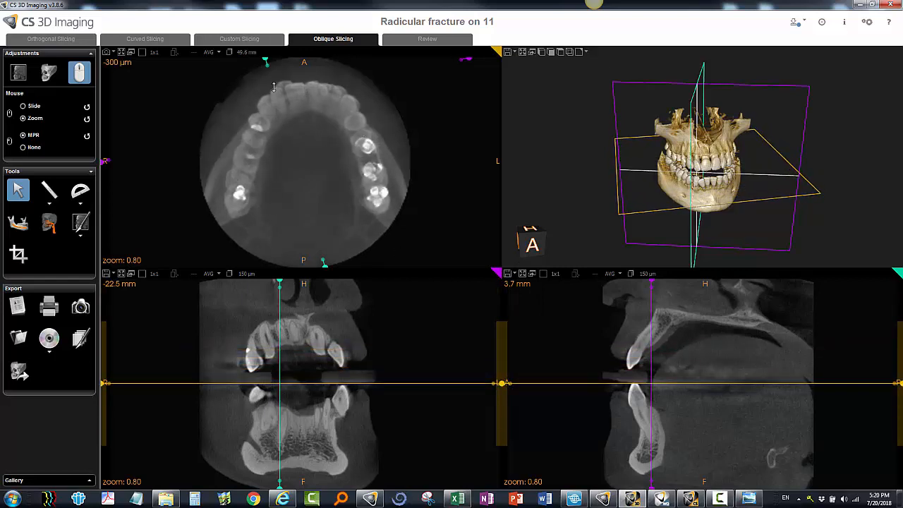
# - Set the axial view's integration thickness back to 150 µm and move its slice up to about -15.9 mm
pyautogui.click(244, 53)
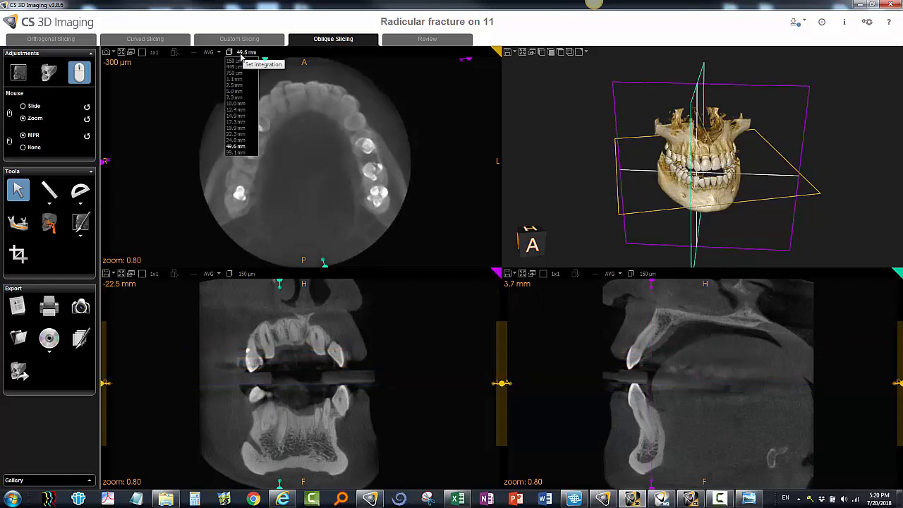
pyautogui.click(235, 62)
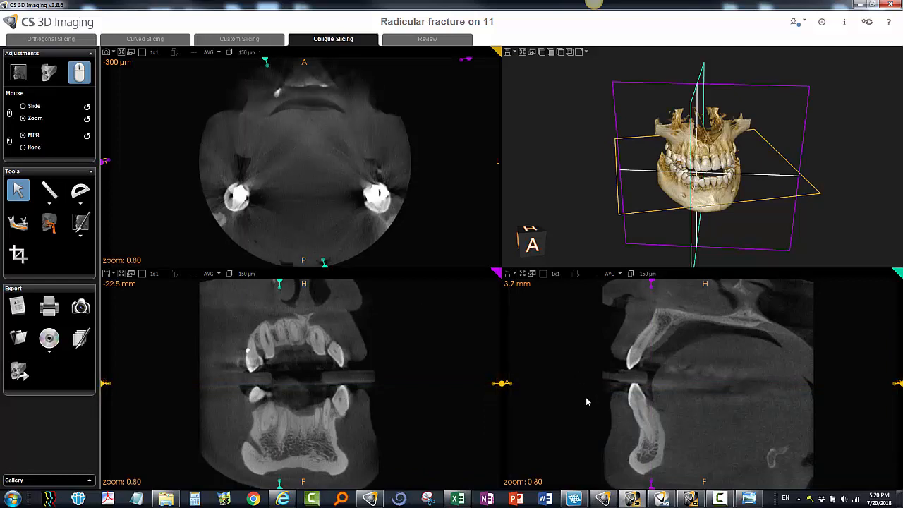
pyautogui.moveTo(501, 382); pyautogui.dragTo(507, 343)
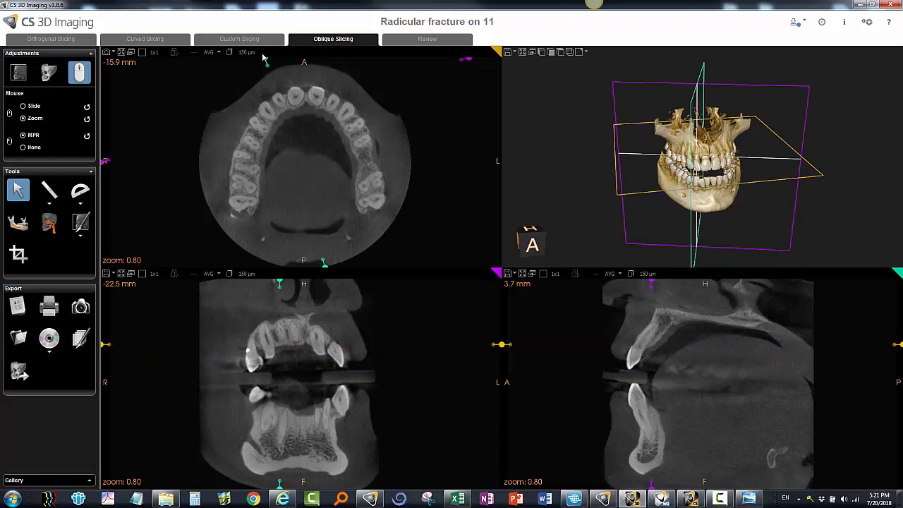
# - Check the 3D view's snapshot options, maximize the 3D view and restore the four-view layout
pyautogui.click(514, 52)
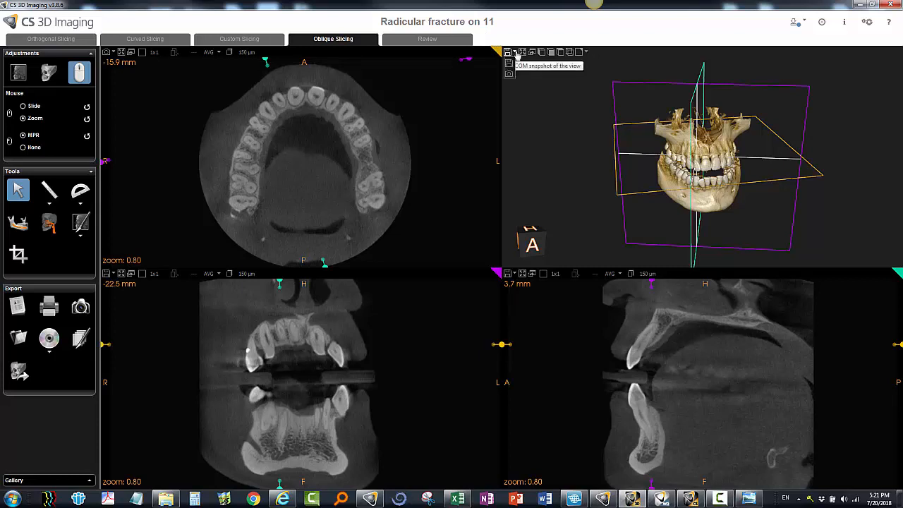
pyautogui.click(523, 52)
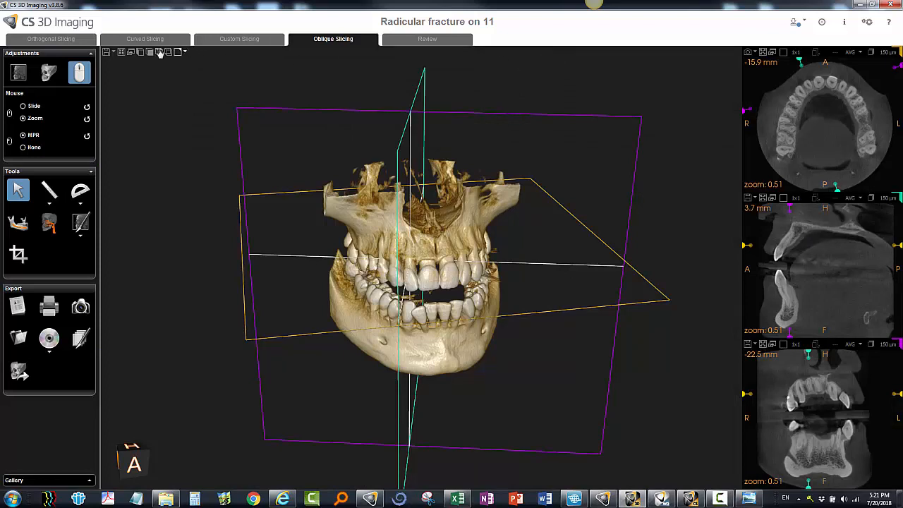
pyautogui.click(121, 53)
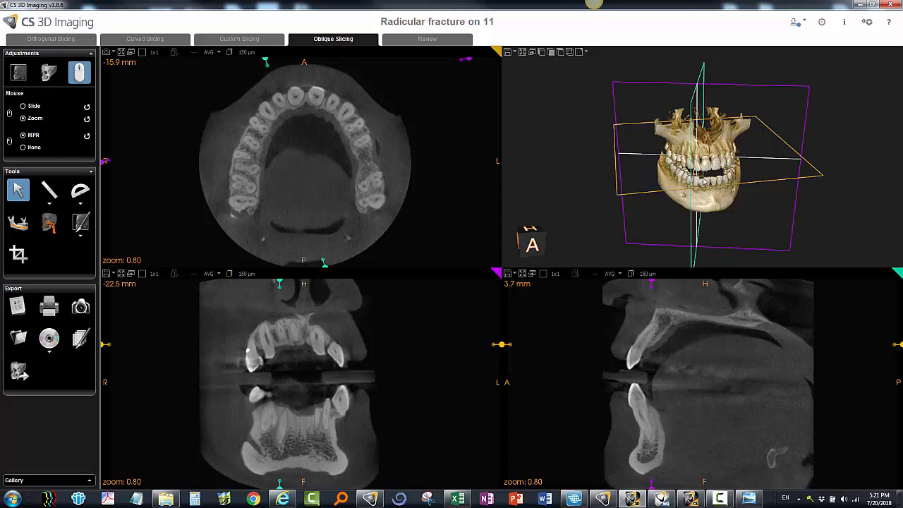
# - Rotate the 3D volume and compare its sagittal, coronal, axial and perspective orientations, ending with perspective
pyautogui.moveTo(715, 177); pyautogui.dragTo(613, 159)
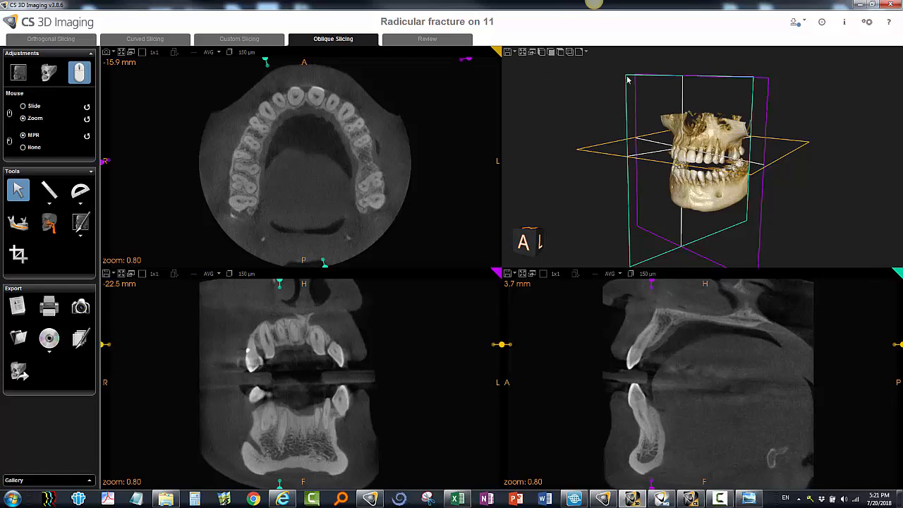
pyautogui.click(542, 53)
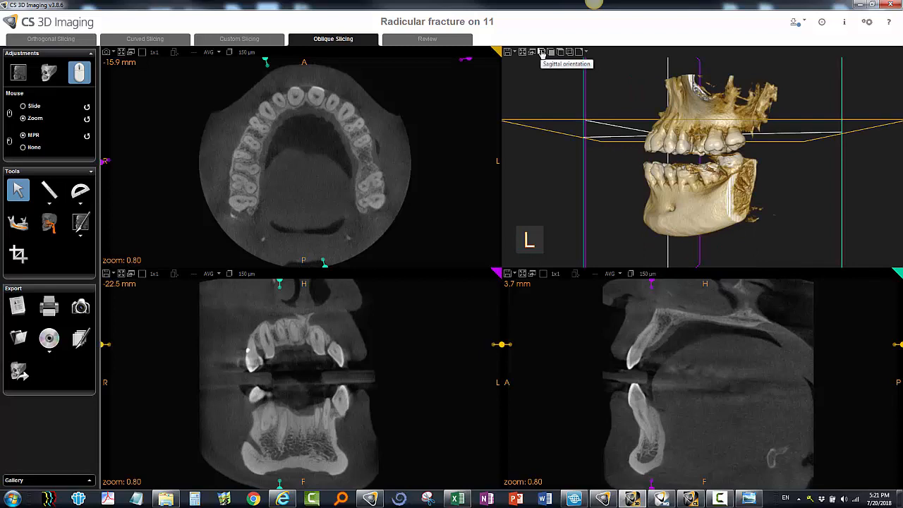
pyautogui.click(551, 52)
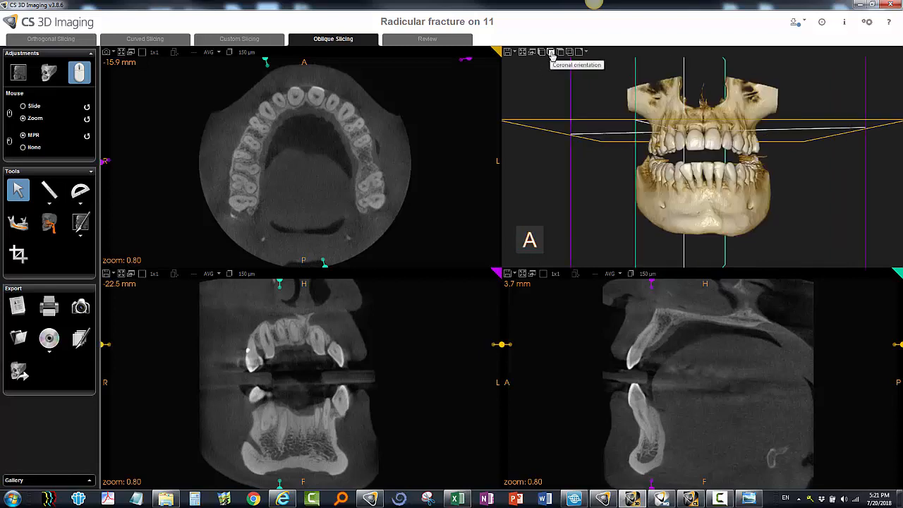
pyautogui.click(560, 54)
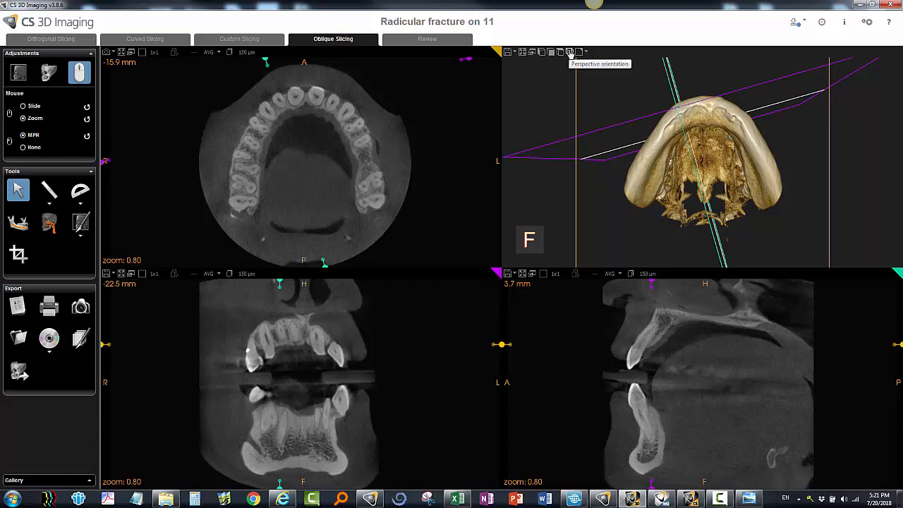
pyautogui.click(569, 53)
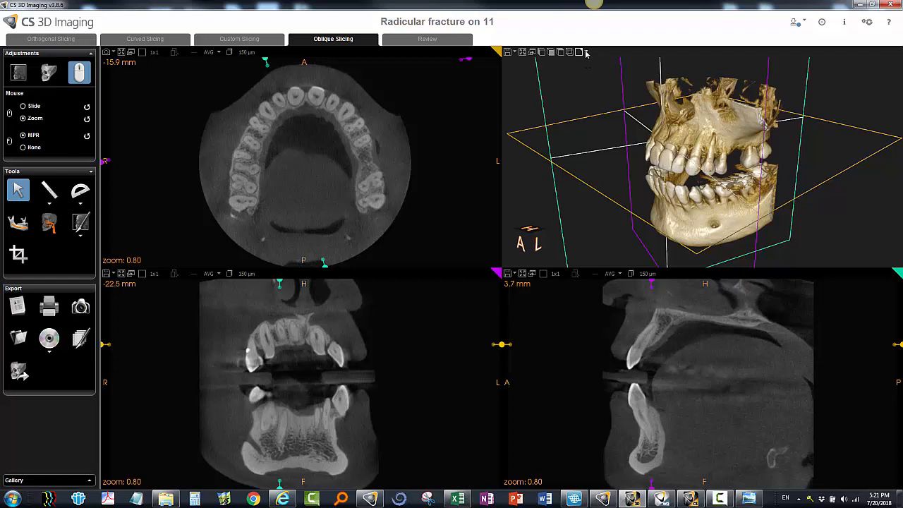
# - Inspect the 3D volume with the No plane display, restore the Wireframe planes and rotate the jaws towards the front
pyautogui.click(586, 53)
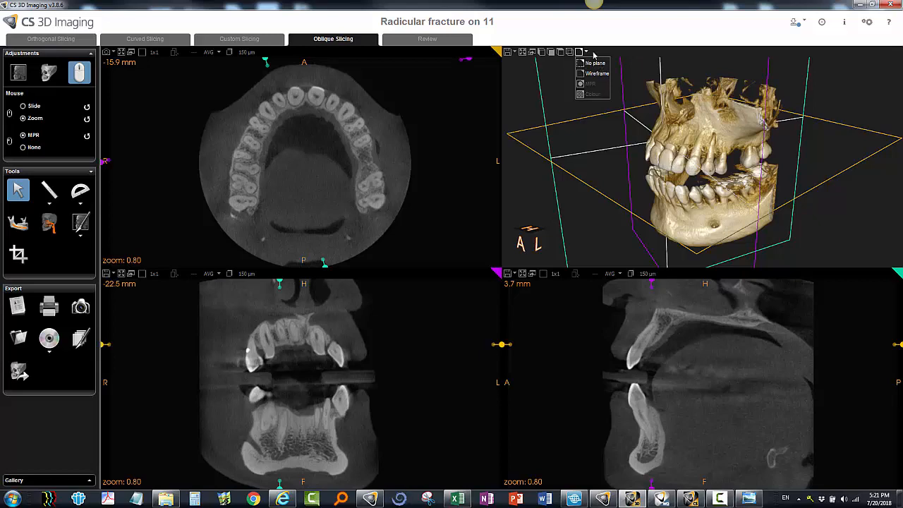
pyautogui.click(592, 65)
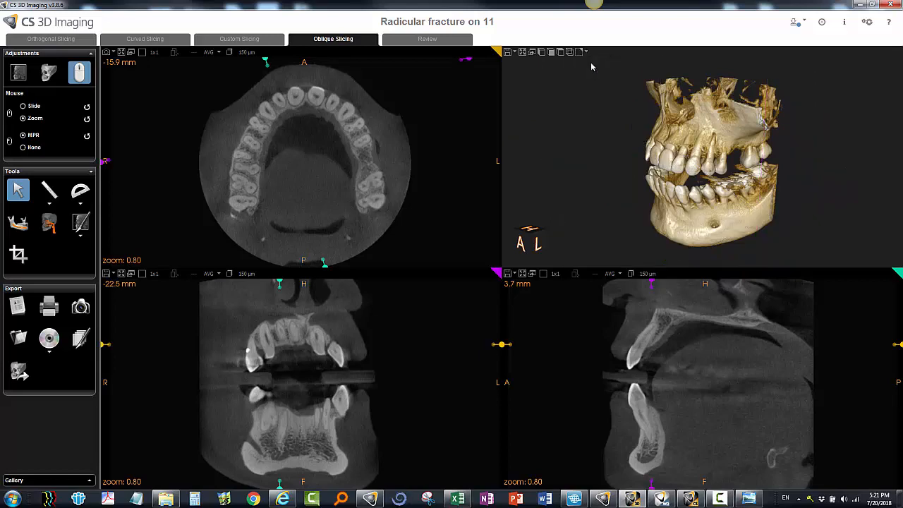
pyautogui.moveTo(664, 107)
pyautogui.mouseDown()
pyautogui.moveTo(839, 158)
pyautogui.moveTo(651, 112)
pyautogui.mouseUp()
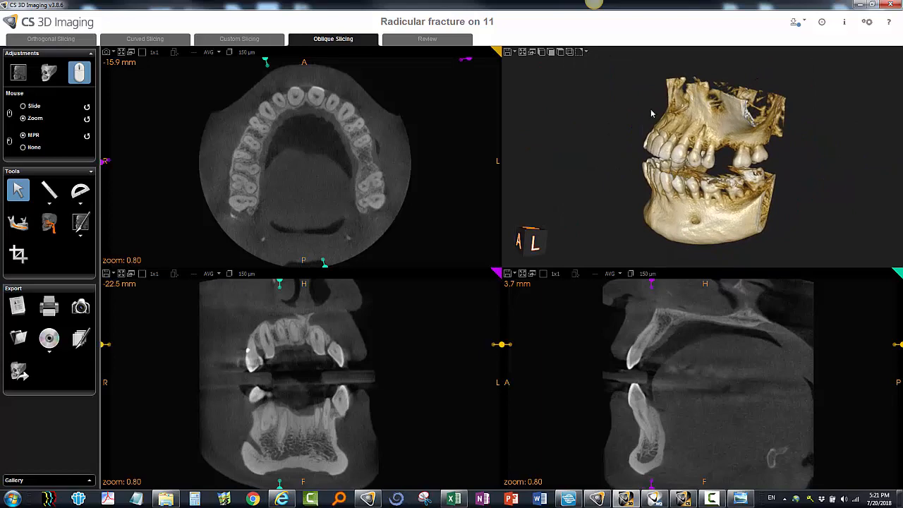
pyautogui.click(587, 53)
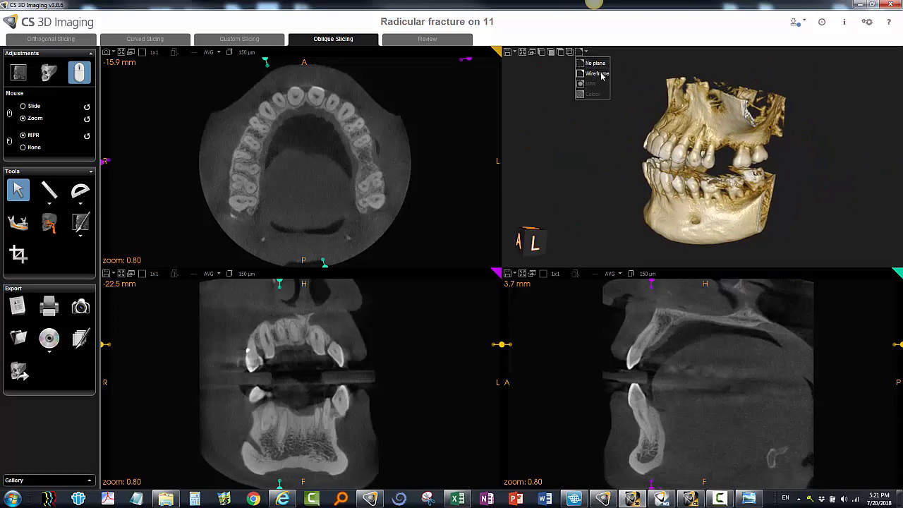
pyautogui.click(601, 75)
pyautogui.scroll(4, 731, 198)
pyautogui.scroll(-6, 731, 198)
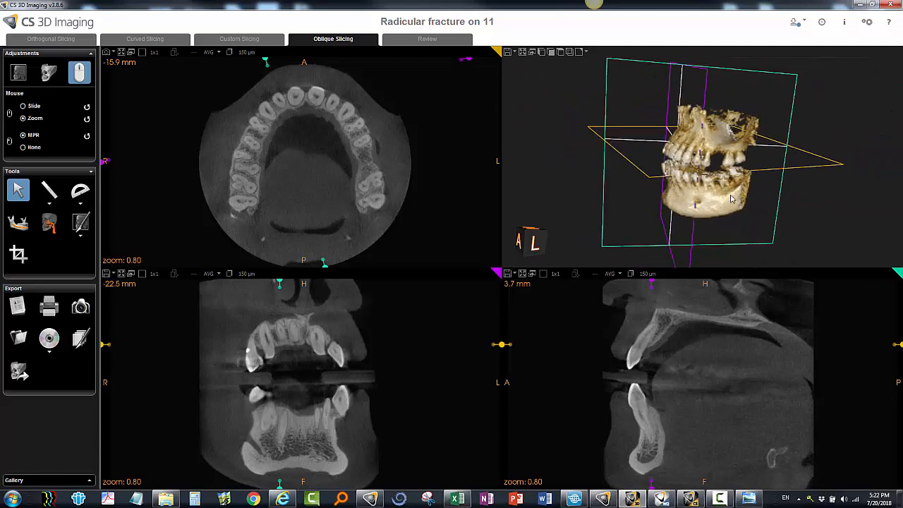
pyautogui.moveTo(731, 199); pyautogui.dragTo(810, 249)
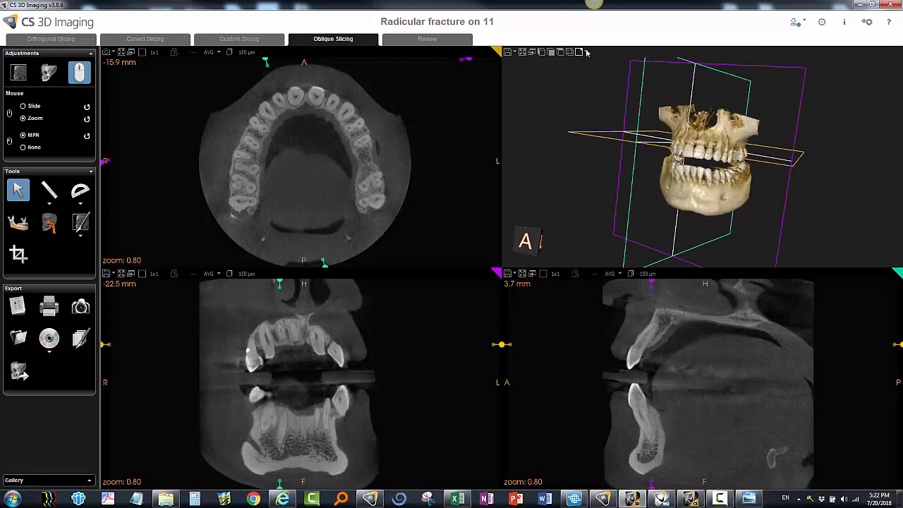
# - Display the slicing planes as MPR images in the 3D view and rotate the volume to inspect them
pyautogui.click(586, 53)
pyautogui.click(594, 83)
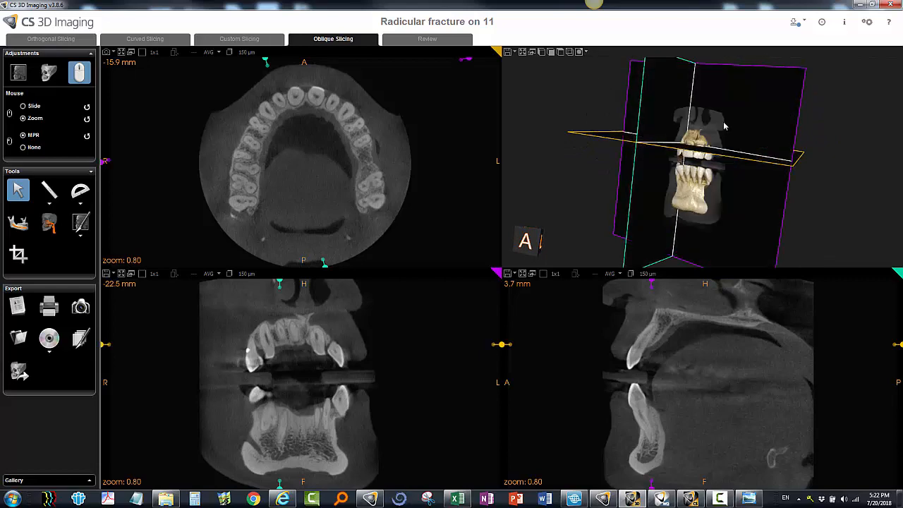
pyautogui.moveTo(725, 126); pyautogui.dragTo(755, 132)
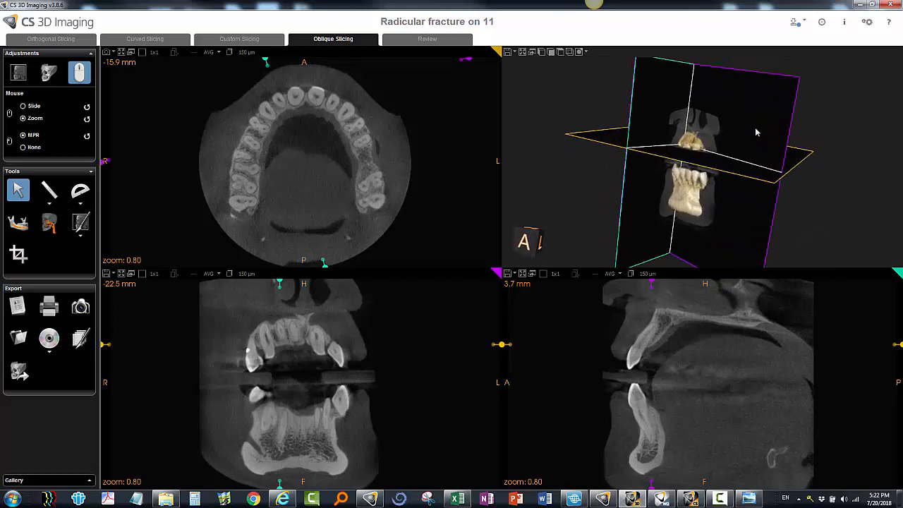
pyautogui.moveTo(689, 192); pyautogui.dragTo(649, 207)
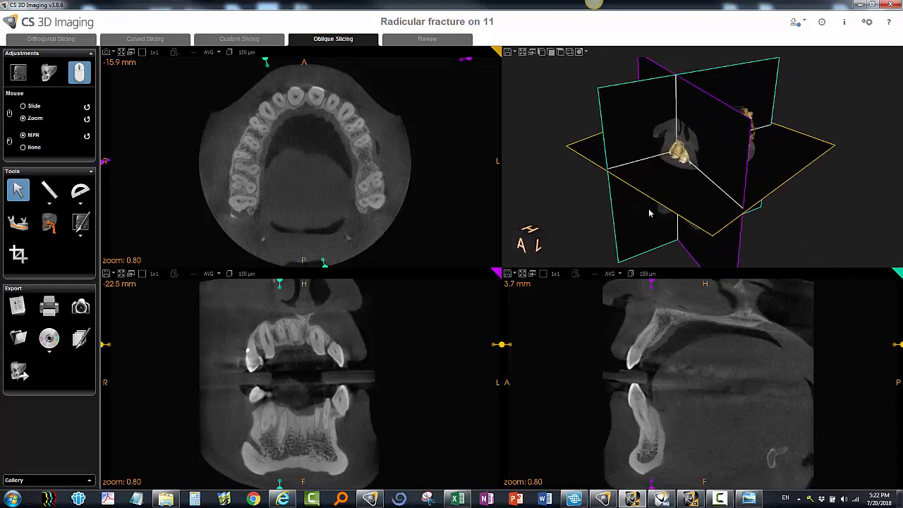
# - Display the slicing planes in the 3D view as solid colours and tilt the volume to see them from above
pyautogui.click(585, 51)
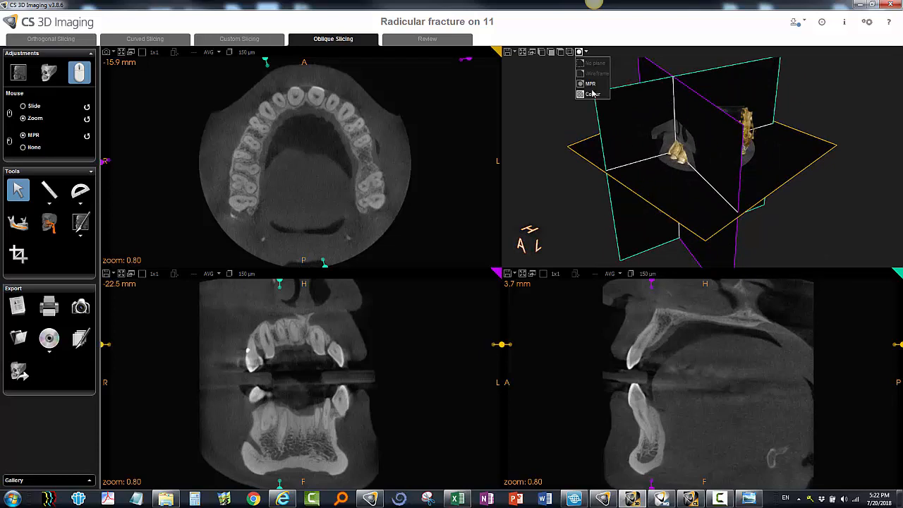
pyautogui.click(594, 95)
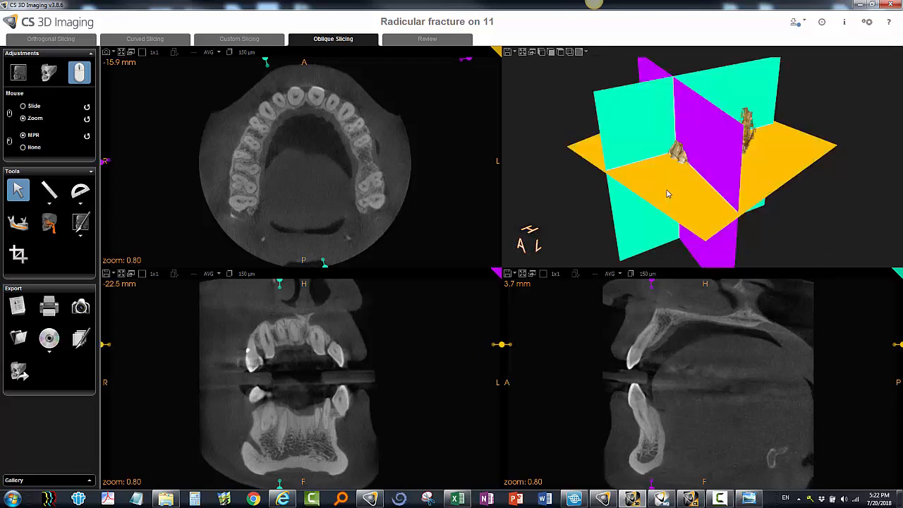
pyautogui.moveTo(666, 193); pyautogui.dragTo(647, 221)
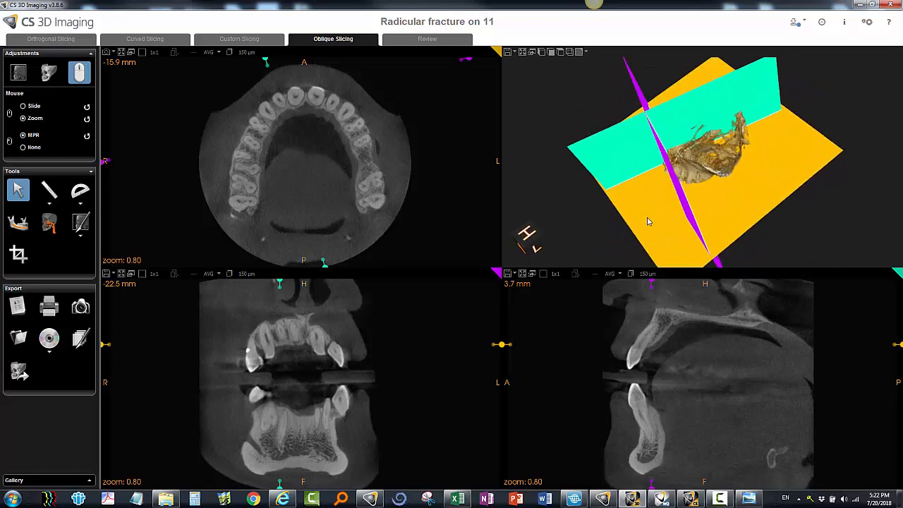
# - Return the 3D view's slicing planes to Wireframe and show the whole volume at a smaller size
pyautogui.click(585, 52)
pyautogui.click(595, 74)
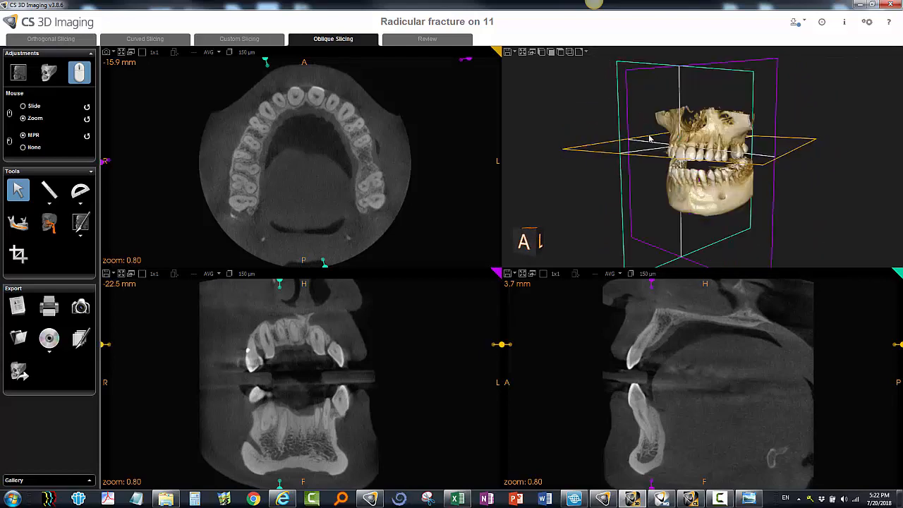
pyautogui.scroll(2, 650, 138)
pyautogui.scroll(-5, 649, 138)
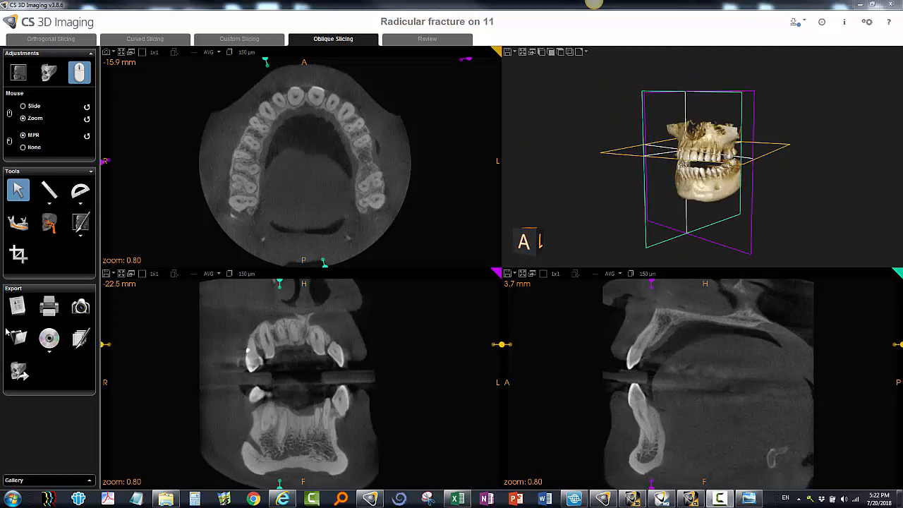
# - Collapse the mouse settings and review the MPR brightness, contrast and enhancement filter adjustments
pyautogui.click(82, 76)
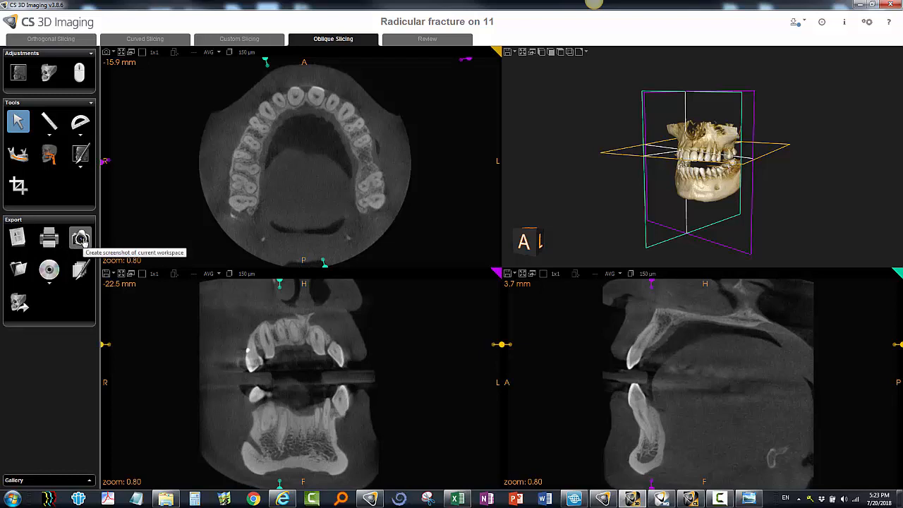
pyautogui.click(15, 310)
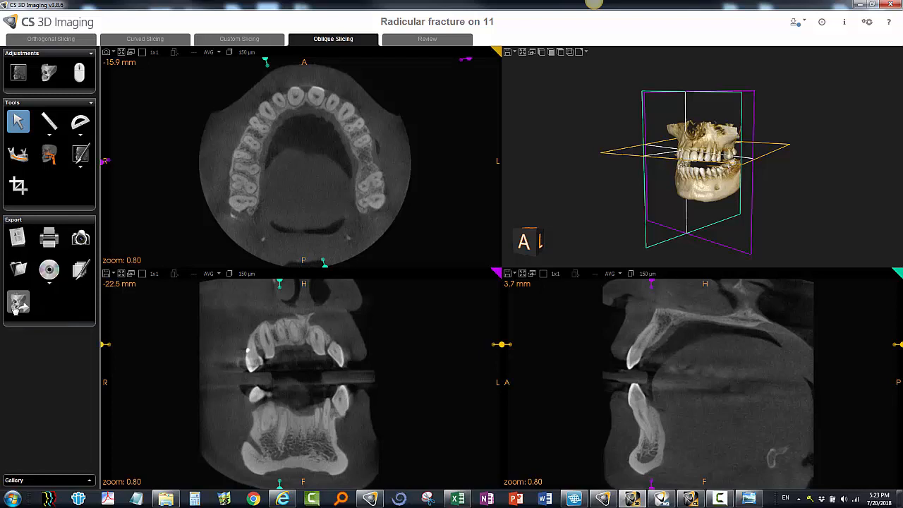
pyautogui.click(21, 75)
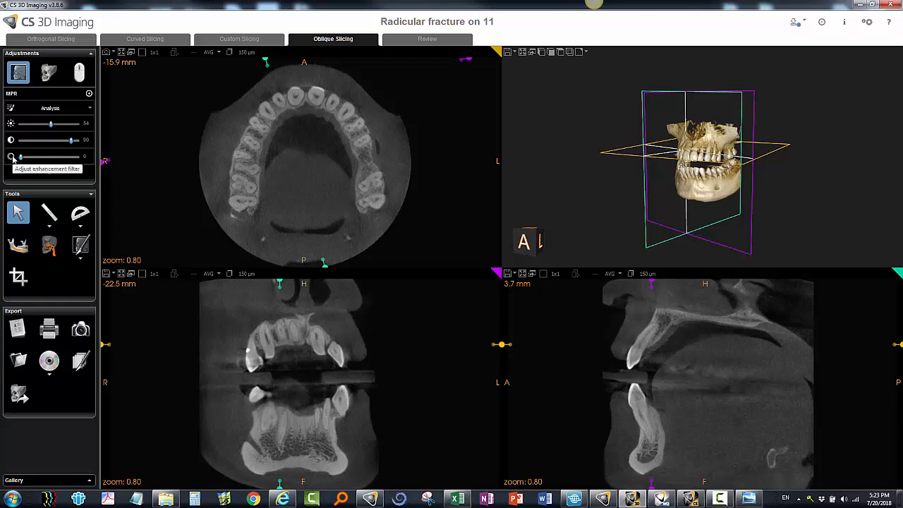
pyautogui.click(18, 73)
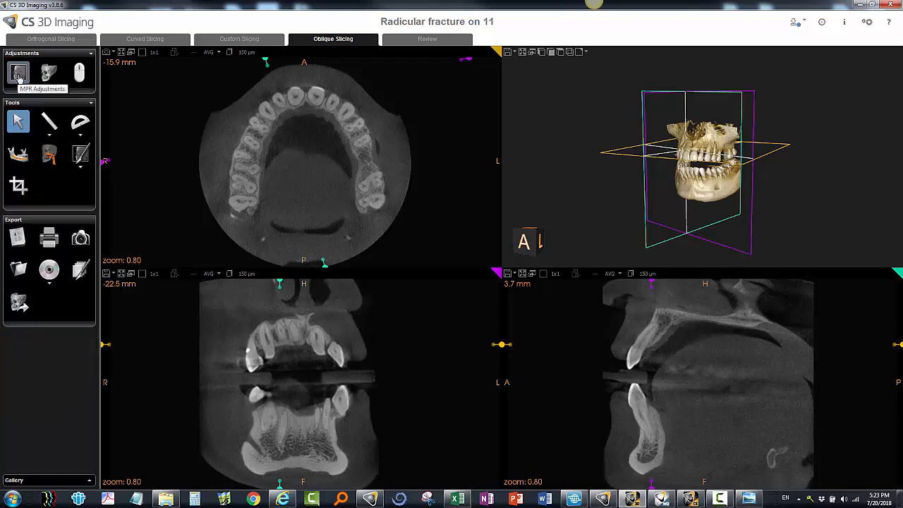
# - Show the 3D adjustments and change the volume's rendering preset from Shiny Bone to Grayscale
pyautogui.click(50, 73)
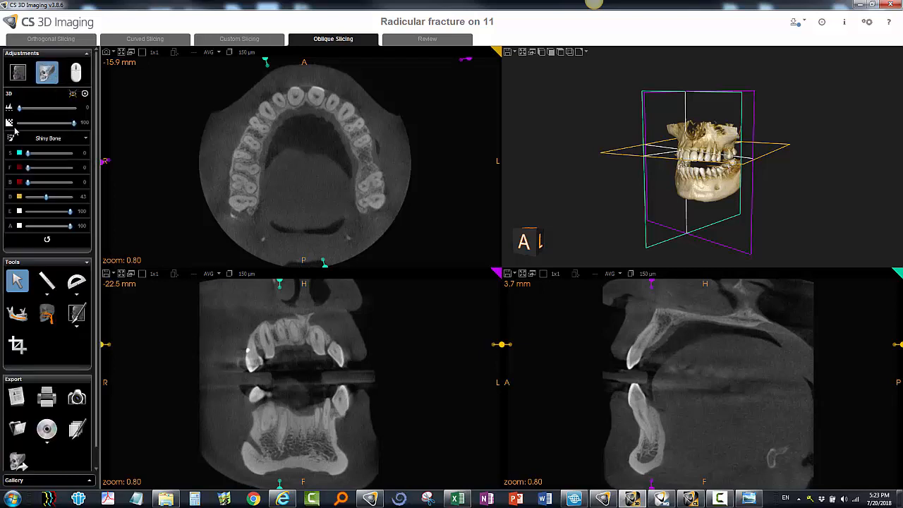
pyautogui.click(57, 140)
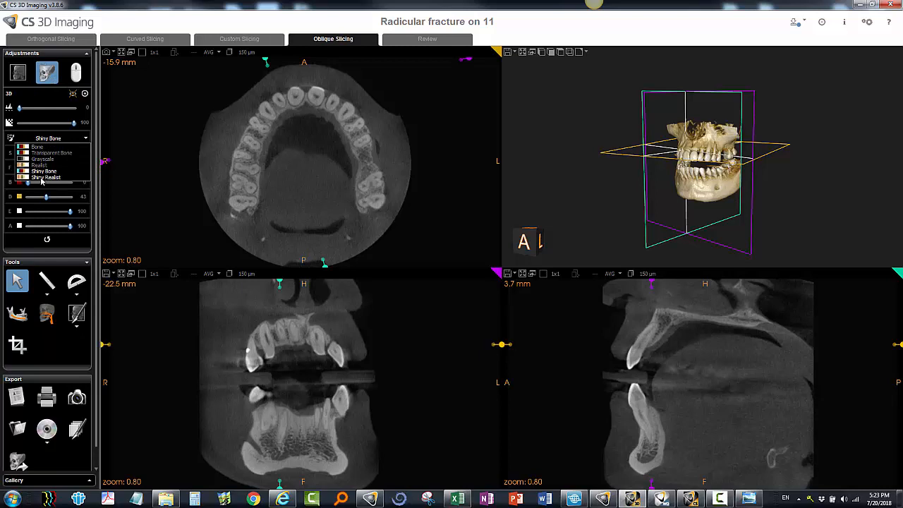
pyautogui.click(701, 195)
pyautogui.scroll(5, 702, 194)
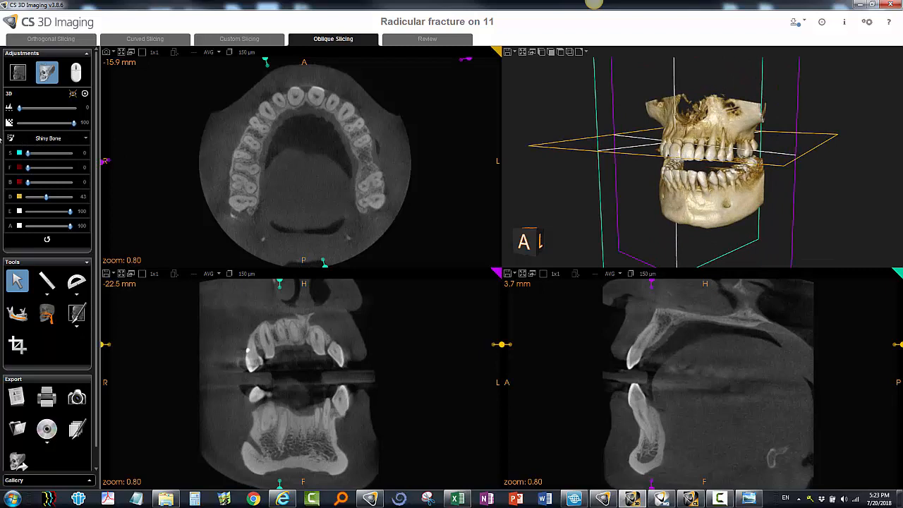
pyautogui.click(46, 138)
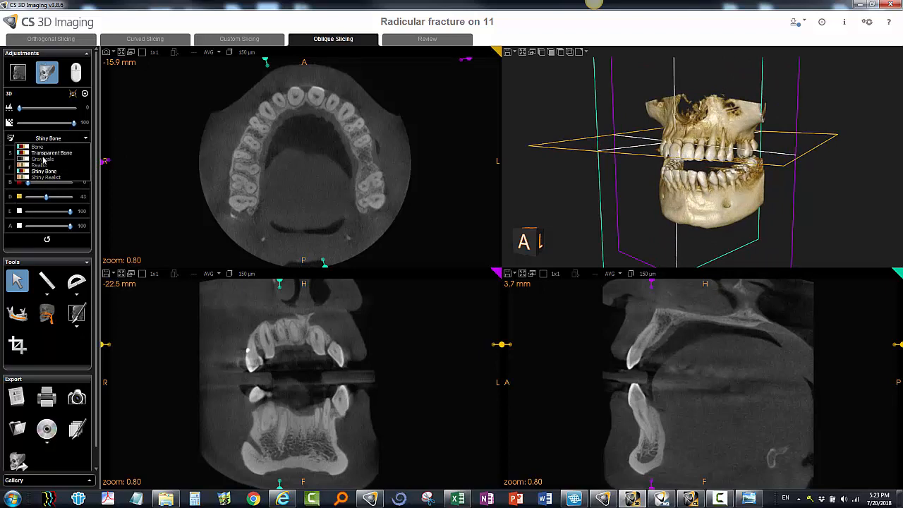
pyautogui.click(42, 159)
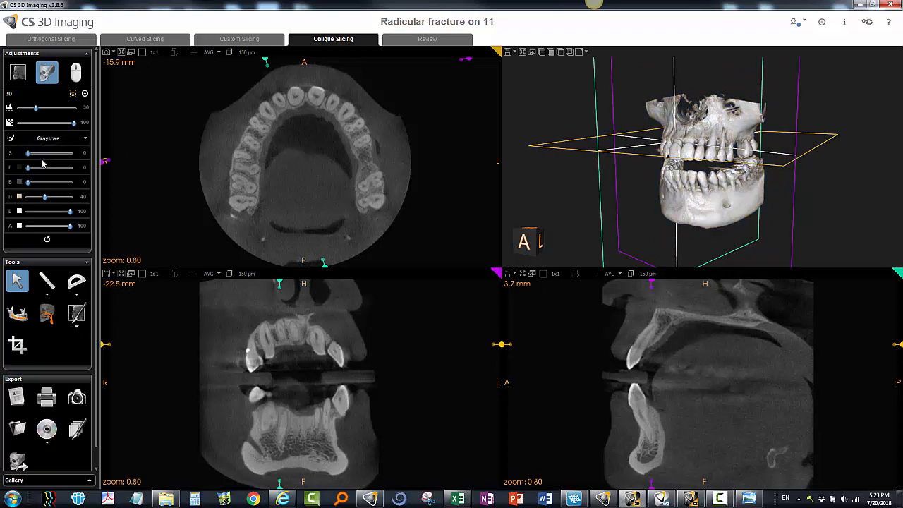
# - Compare the Shiny Realist rendering preset with Shiny Bone on the 3D volume, keep Shiny Bone, and rotate the jaws toward the front
pyautogui.click(49, 139)
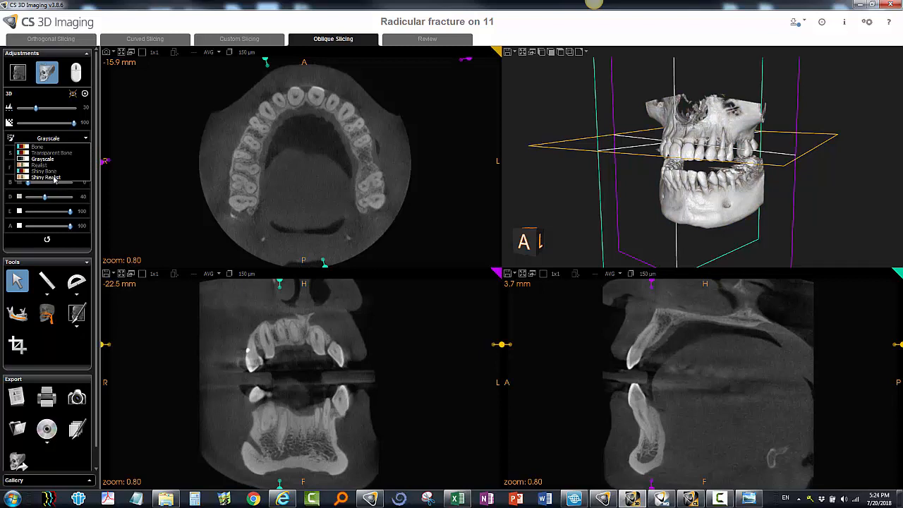
pyautogui.click(48, 172)
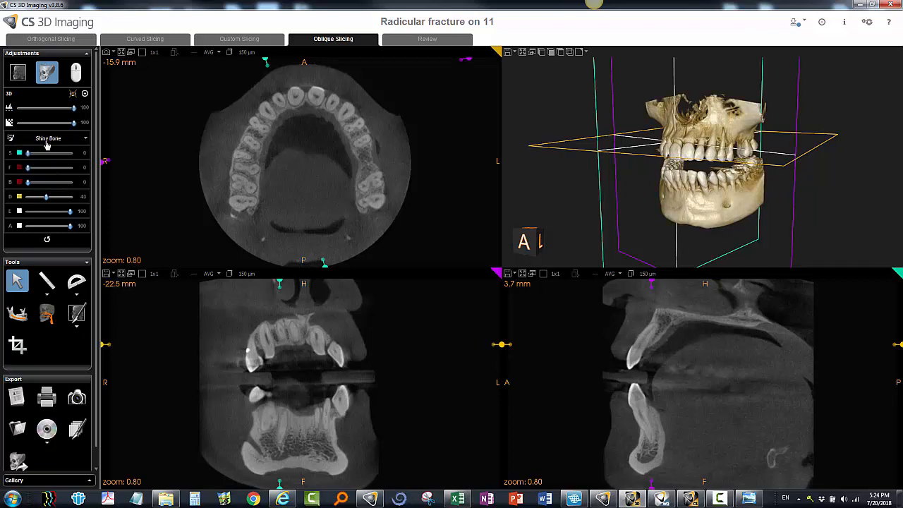
pyautogui.click(46, 140)
pyautogui.click(55, 181)
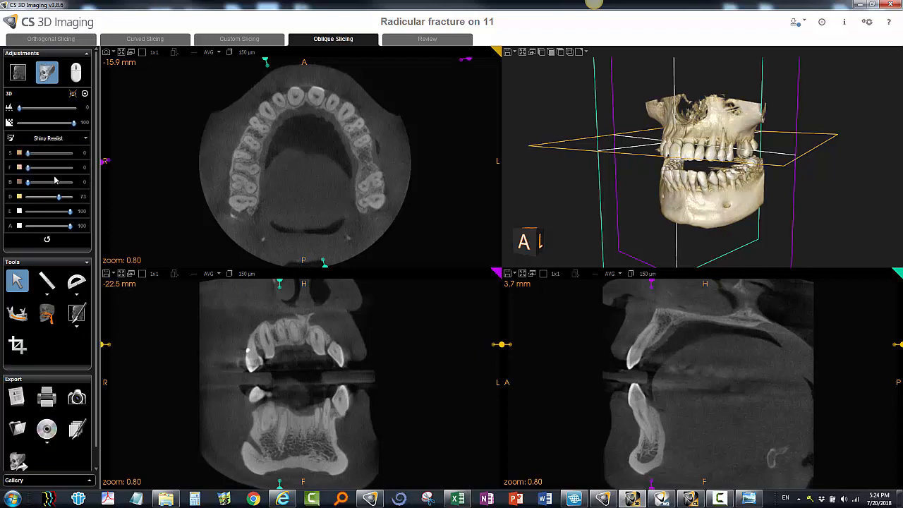
pyautogui.click(46, 141)
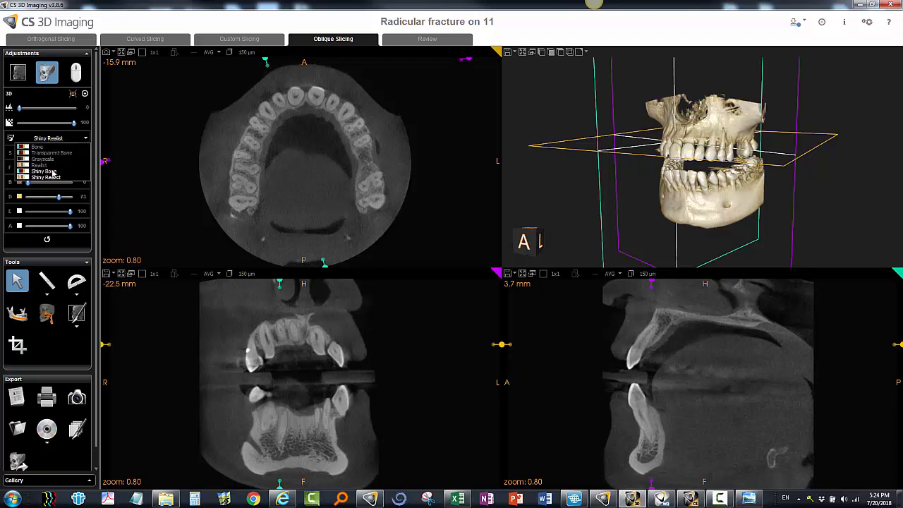
pyautogui.click(52, 173)
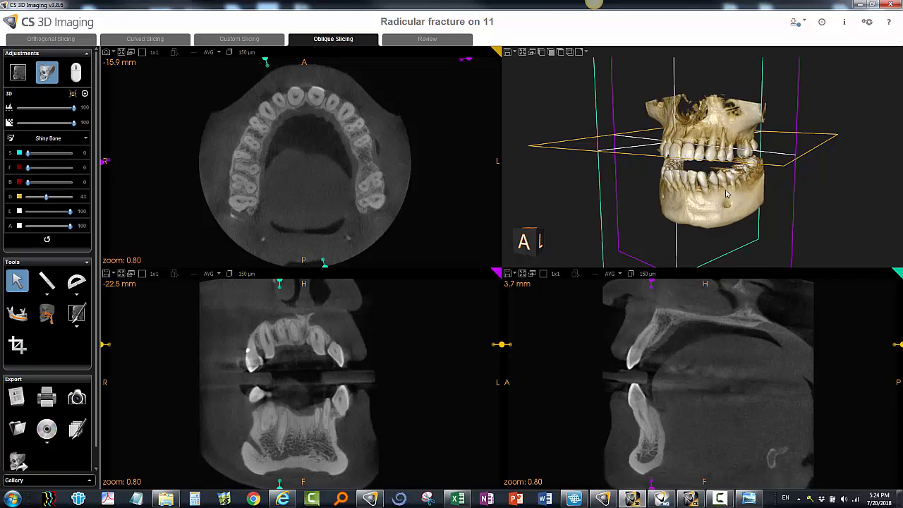
pyautogui.moveTo(726, 194)
pyautogui.mouseDown()
pyautogui.moveTo(705, 228)
pyautogui.moveTo(733, 185)
pyautogui.moveTo(721, 187)
pyautogui.mouseUp()
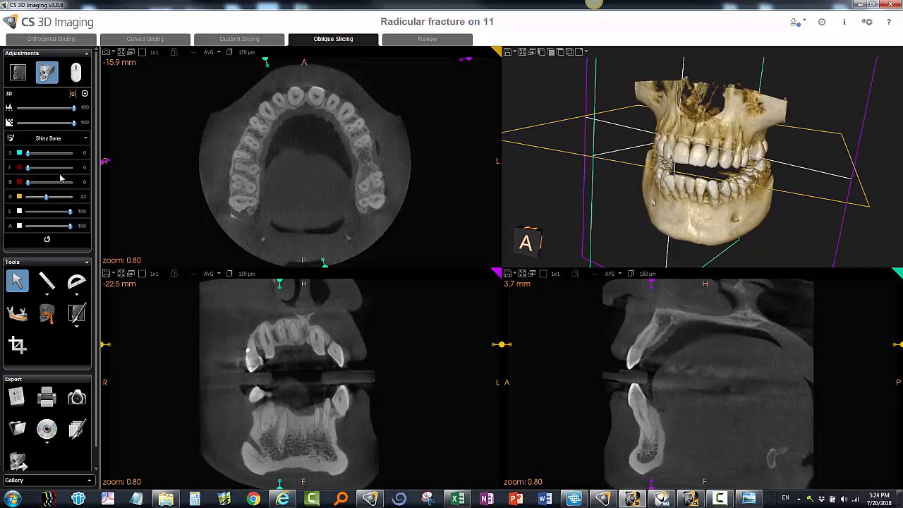
# - Show the mouse settings, use the MPR option to push the slices' brightness and contrast to an extreme, and reset them
pyautogui.click(77, 72)
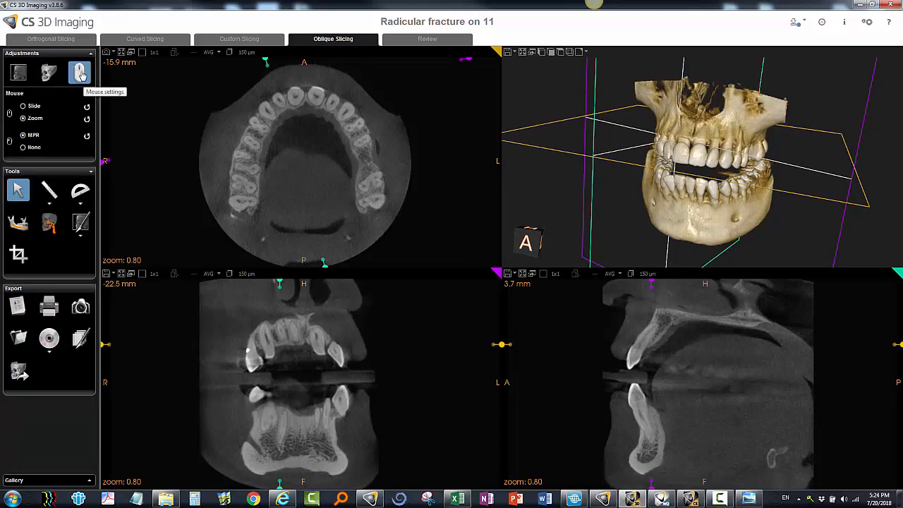
pyautogui.click(23, 147)
pyautogui.click(26, 135)
pyautogui.moveTo(222, 124); pyautogui.dragTo(312, 225, button='right')
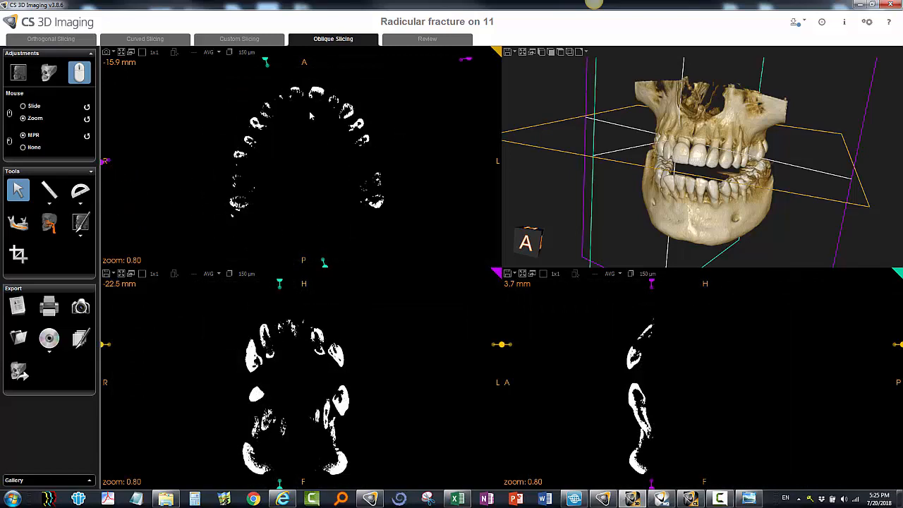
pyautogui.click(87, 139)
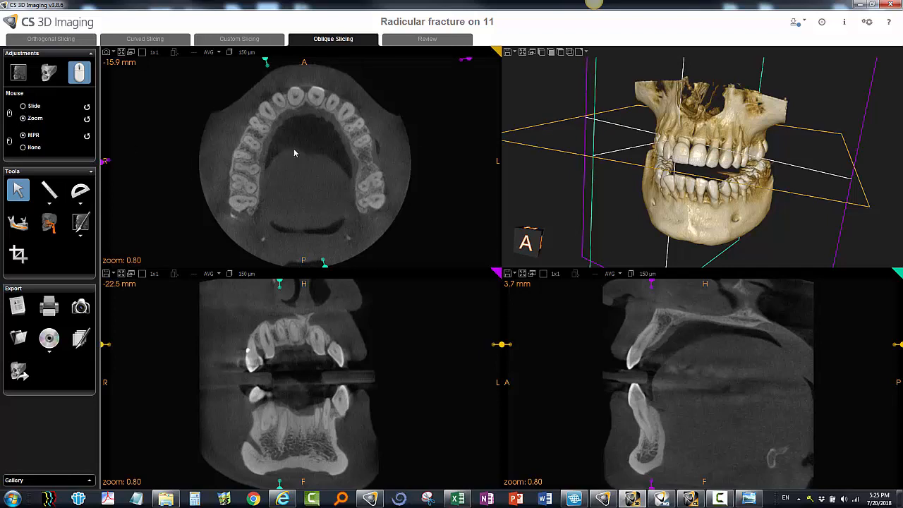
# - Zoom the slice views out to 0.68 and switch the mouse wheel function from Zoom to Slide
pyautogui.moveTo(294, 149); pyautogui.dragTo(296, 143)
pyautogui.scroll(-5, 296, 143)
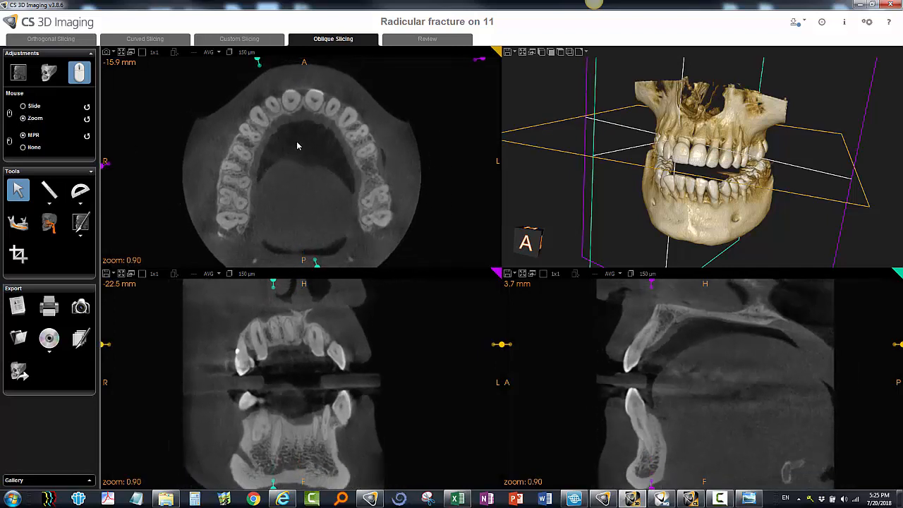
pyautogui.click(26, 106)
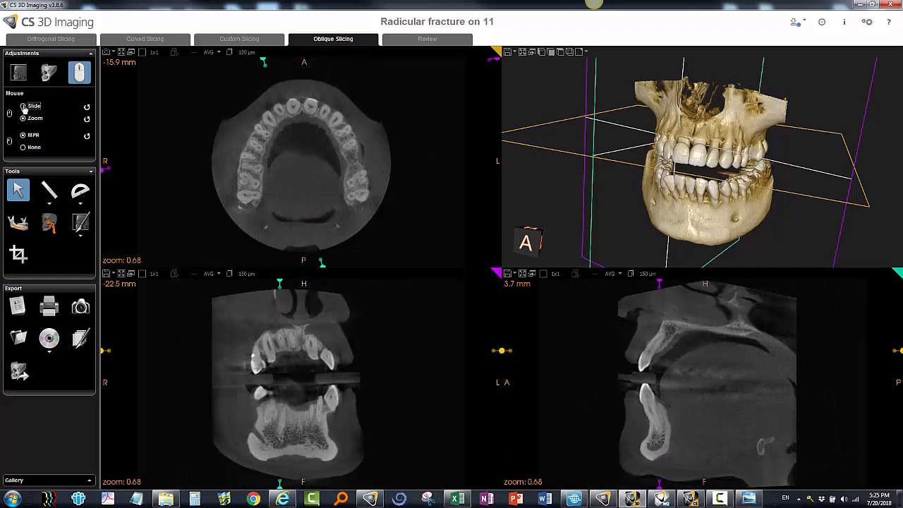
# - Step through the axial slices of the upper teeth to about -9.3 mm and collapse the mouse settings
pyautogui.moveTo(301, 172); pyautogui.dragTo(312, 138)
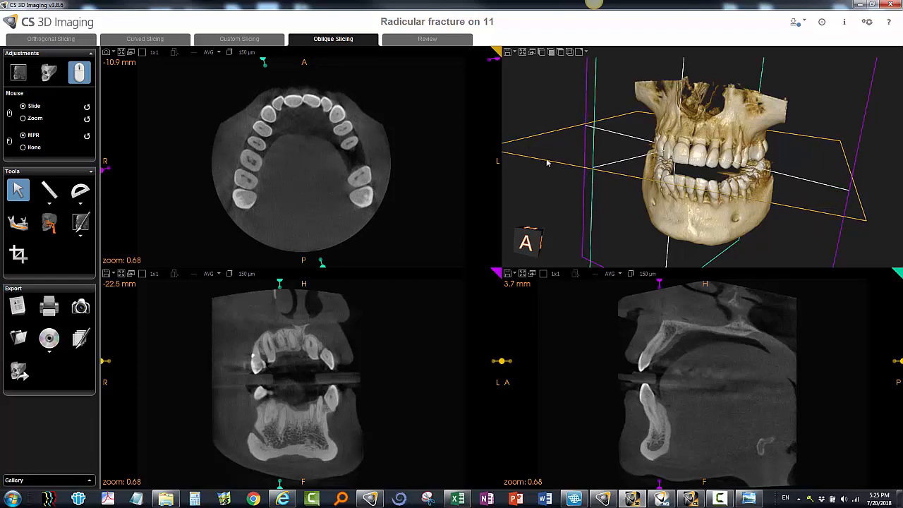
pyautogui.scroll(-11, 324, 164)
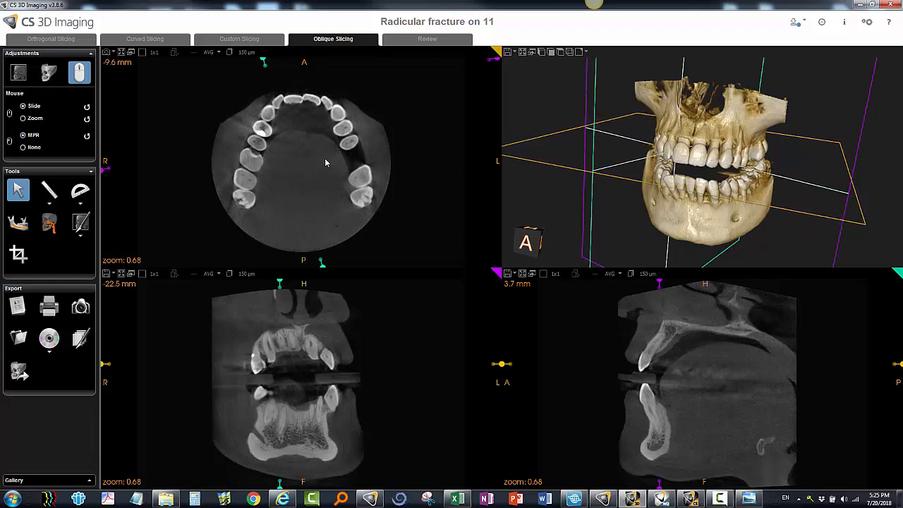
pyautogui.scroll(-8, 323, 163)
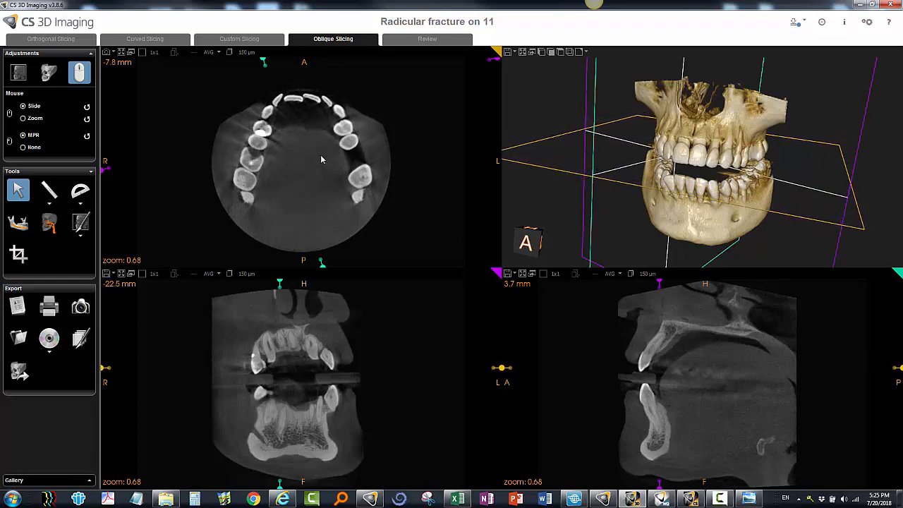
pyautogui.scroll(8, 323, 157)
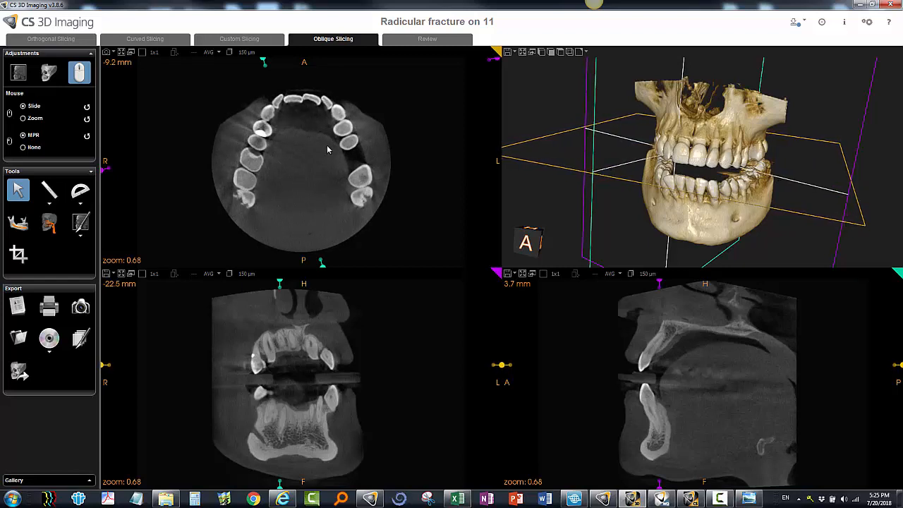
pyautogui.click(79, 77)
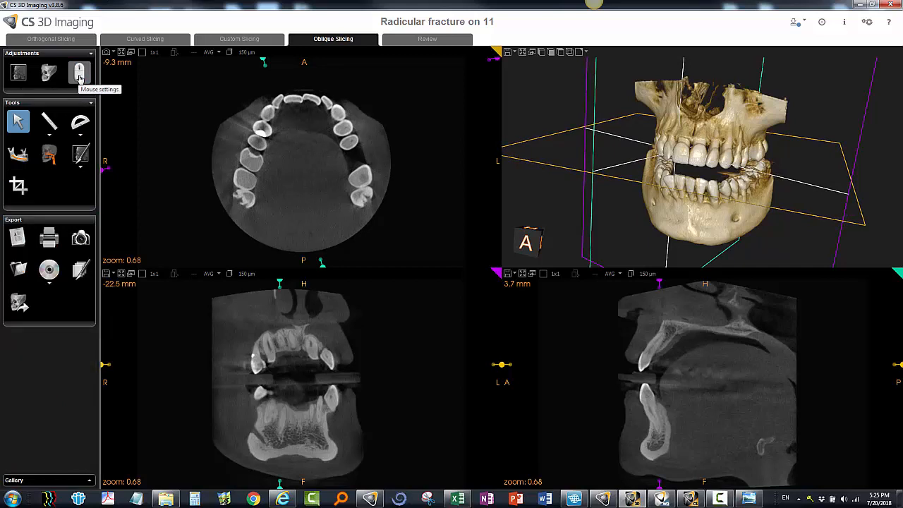
# - In Orthogonal Slicing, move the sagittal plane to 43.6 mm and, with the 3D volume turned toward its left side, the coronal plane to 44.7 mm
pyautogui.click(52, 39)
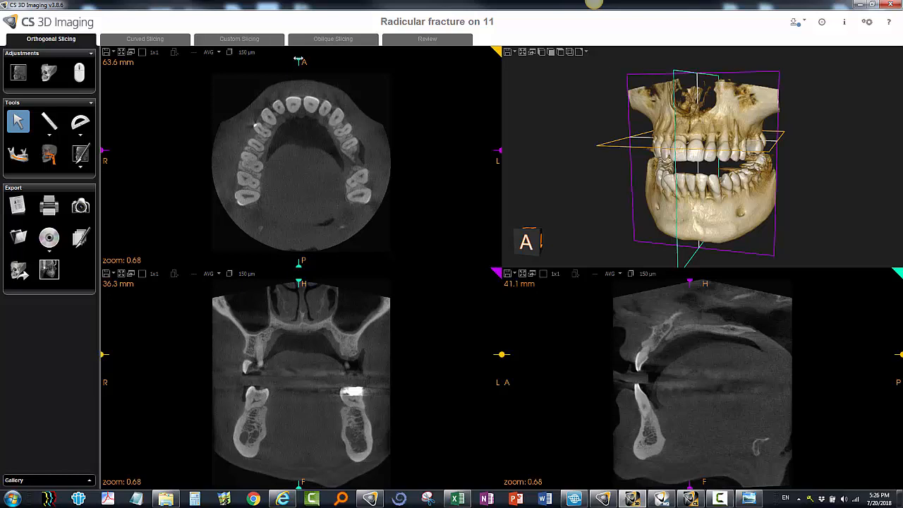
pyautogui.moveTo(298, 58); pyautogui.dragTo(299, 59)
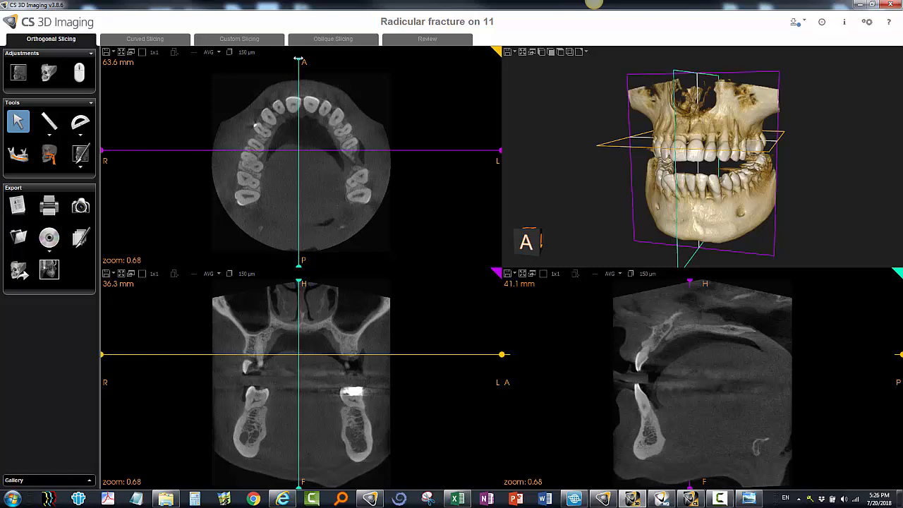
pyautogui.moveTo(300, 60); pyautogui.dragTo(269, 79)
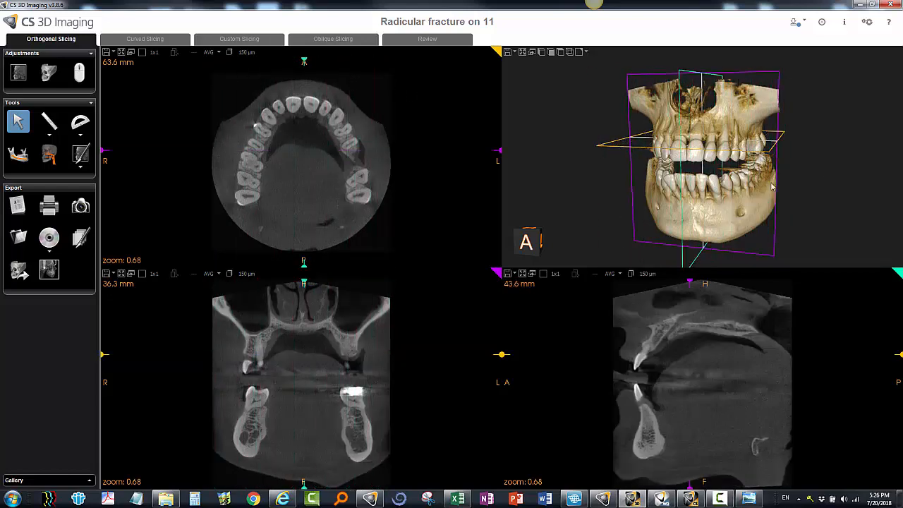
pyautogui.moveTo(732, 176); pyautogui.dragTo(694, 219)
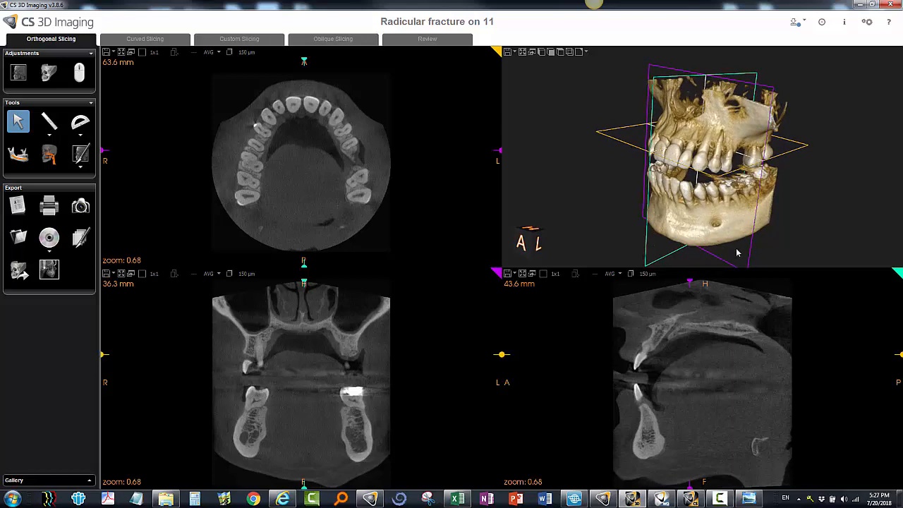
pyautogui.moveTo(737, 253); pyautogui.dragTo(758, 216)
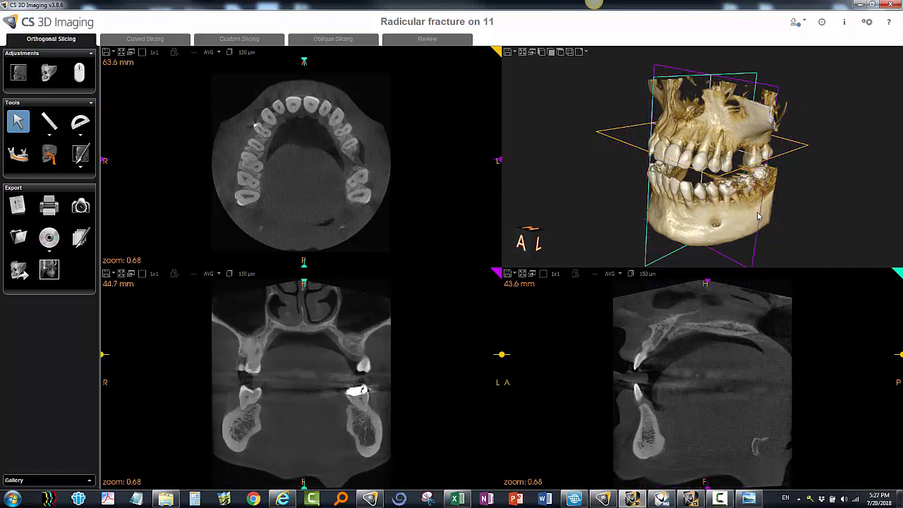
# - Return to Oblique Slicing and reorient the axes in the axial view, placing the coronal plane at -20.9 mm and the sagittal at 9.2 mm
pyautogui.click(343, 39)
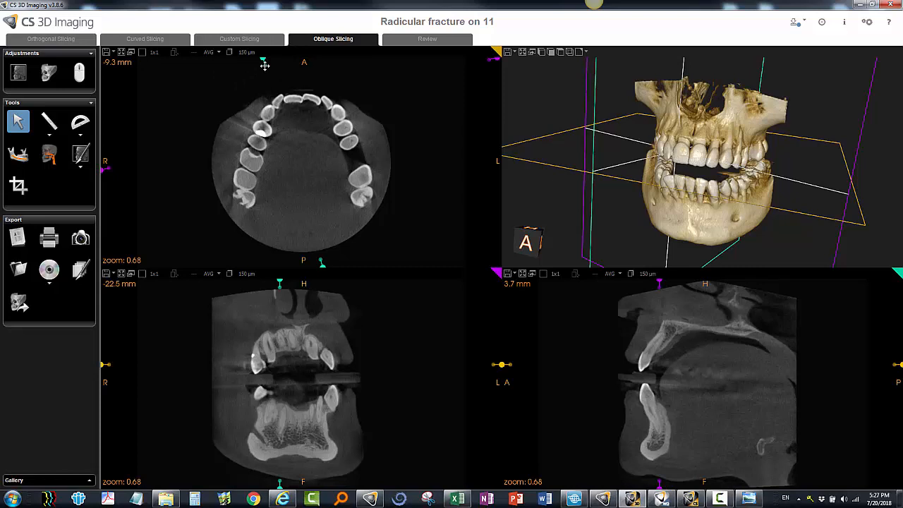
pyautogui.moveTo(265, 65)
pyautogui.mouseDown()
pyautogui.moveTo(346, 74)
pyautogui.moveTo(308, 61)
pyautogui.moveTo(236, 83)
pyautogui.moveTo(347, 80)
pyautogui.moveTo(303, 44)
pyautogui.moveTo(278, 55)
pyautogui.mouseUp()
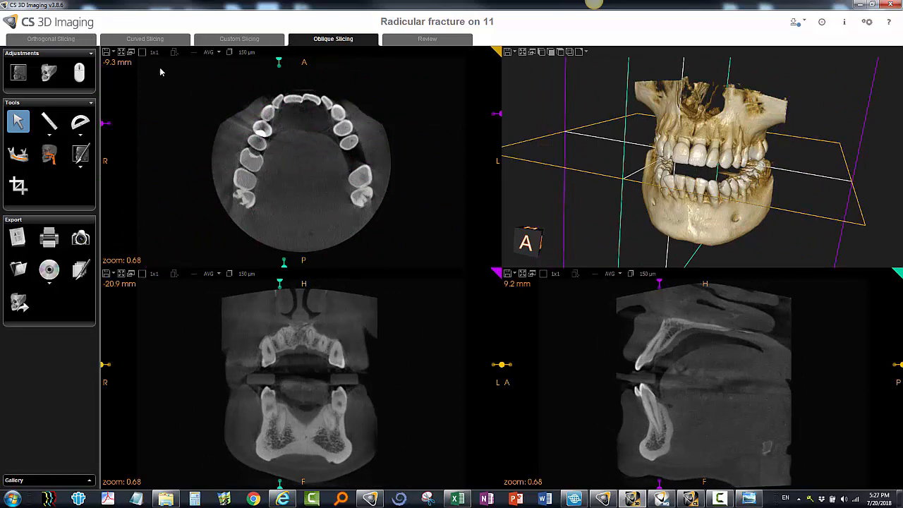
# - Show the mouse settings again and step the axial slices to -5.8 mm
pyautogui.click(79, 73)
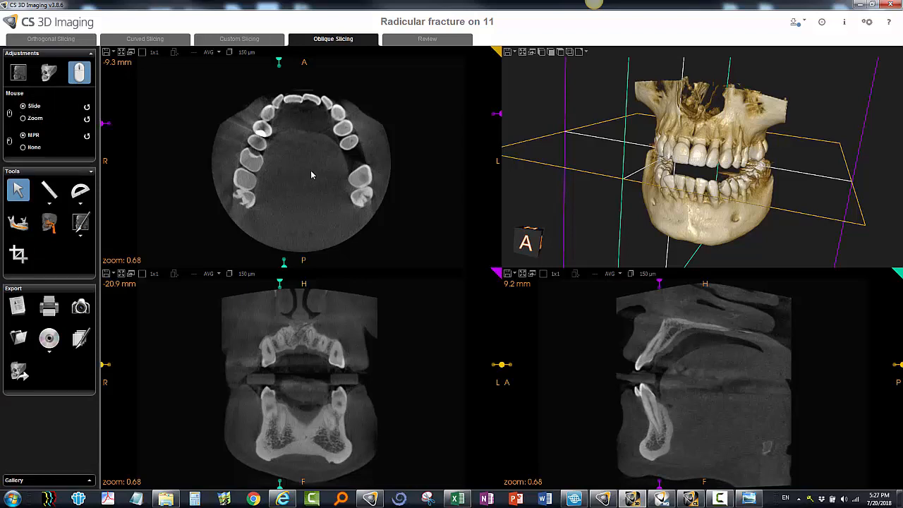
pyautogui.scroll(3, 311, 170)
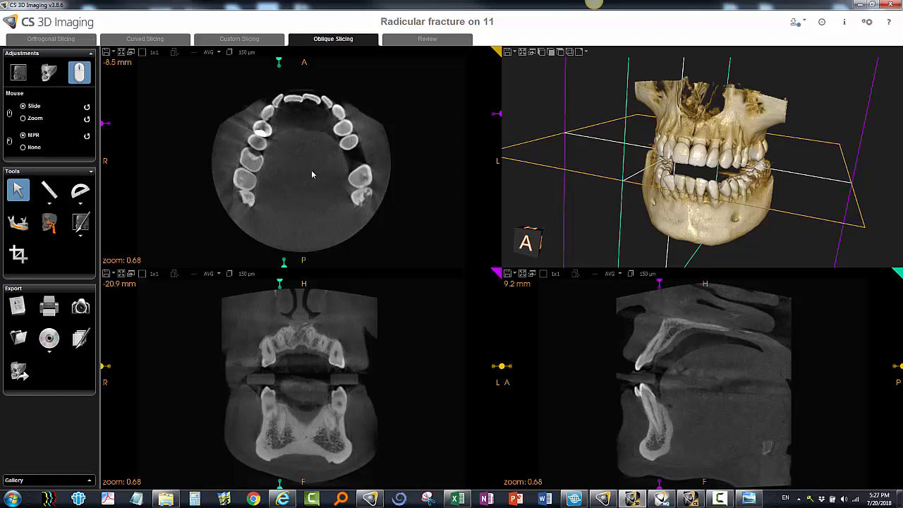
pyautogui.scroll(5, 311, 169)
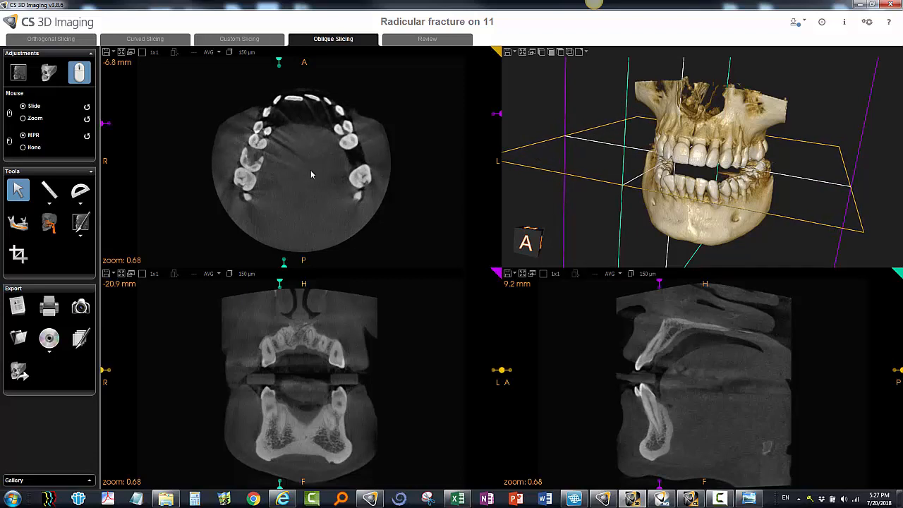
pyautogui.scroll(2, 310, 174)
pyautogui.scroll(3, 319, 339)
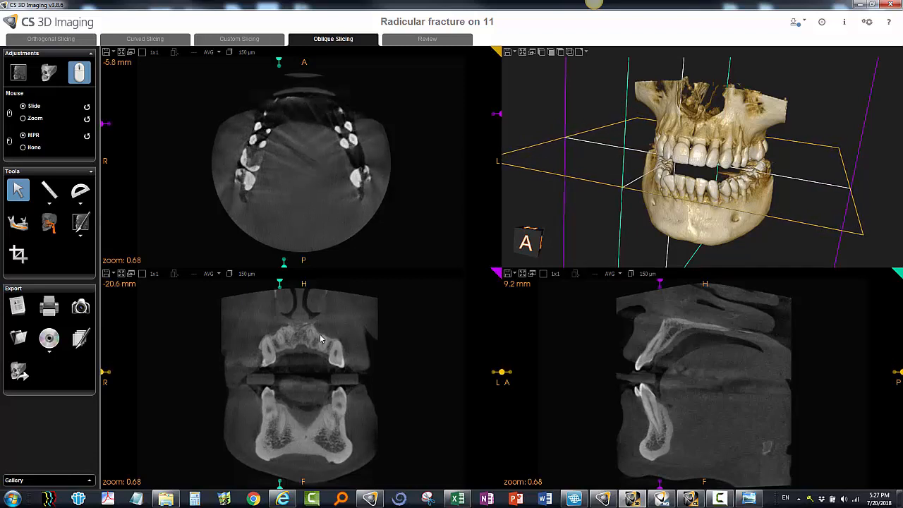
# - Step through the coronal slices to -19.2 mm and the sagittal slices to 5.0 mm
pyautogui.scroll(3, 319, 339)
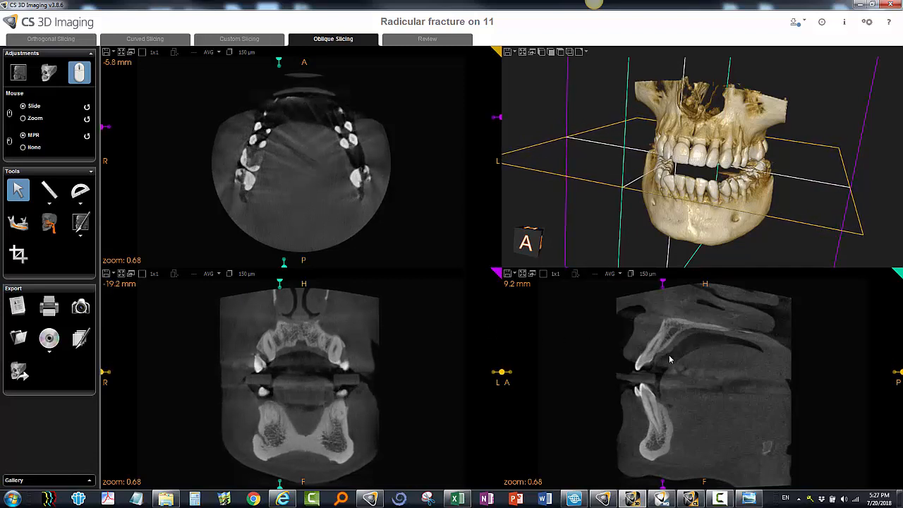
pyautogui.scroll(-5, 670, 360)
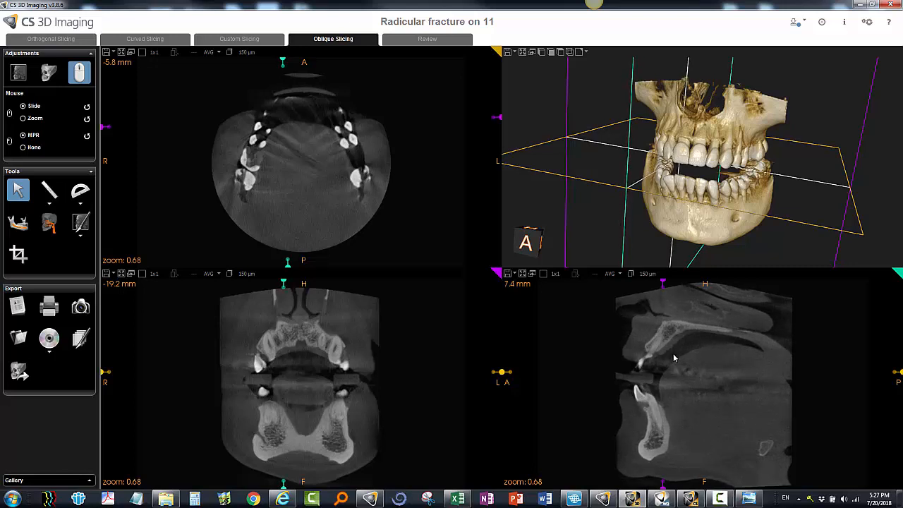
pyautogui.scroll(-5, 674, 358)
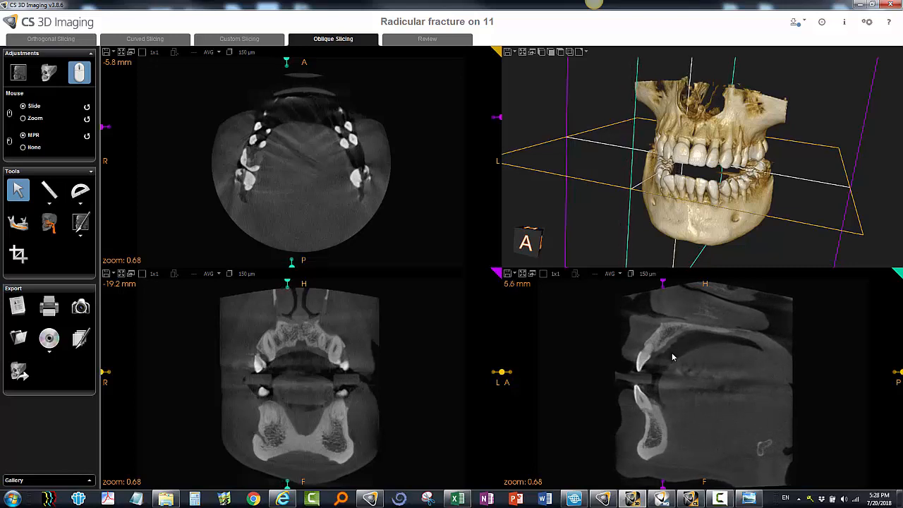
pyautogui.scroll(-2, 672, 357)
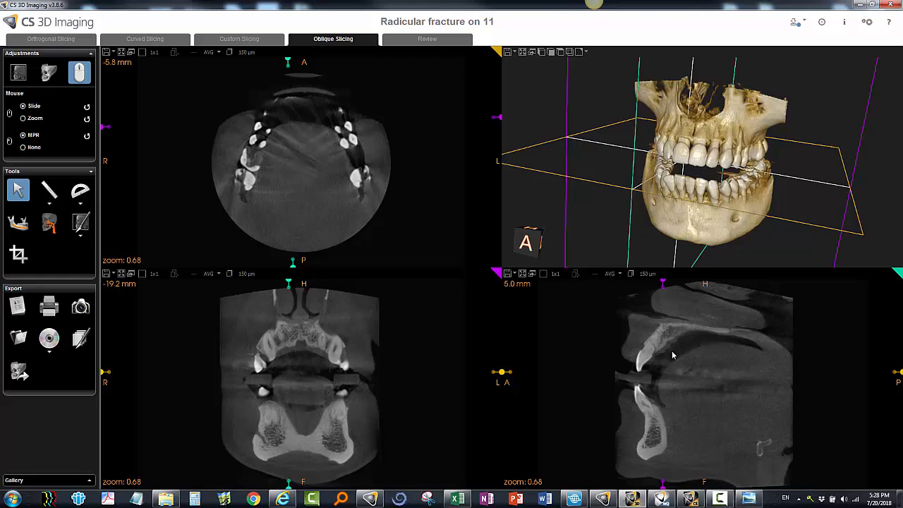
# - Reset the oblique slicing planes to 0 µm, rotate the 3D volume to see it from below, and set it to the anterior view
pyautogui.moveTo(651, 230); pyautogui.dragTo(548, 177)
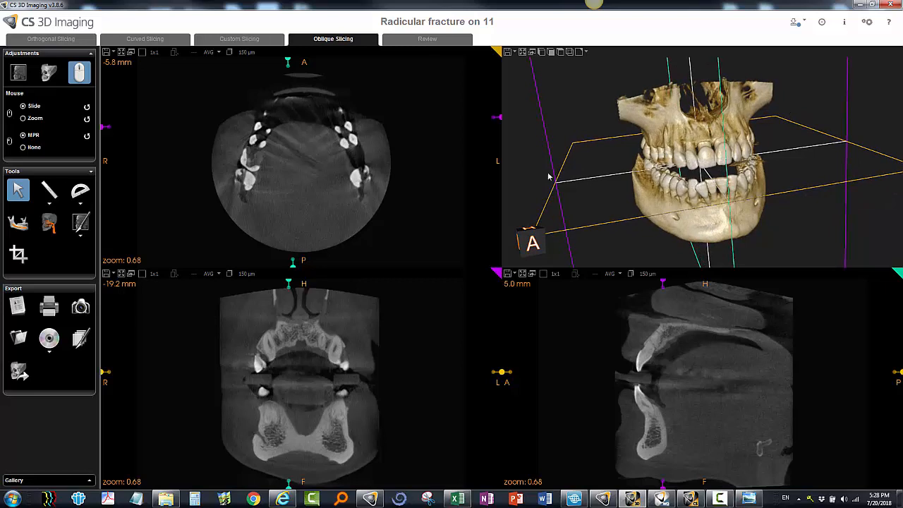
pyautogui.click(87, 118)
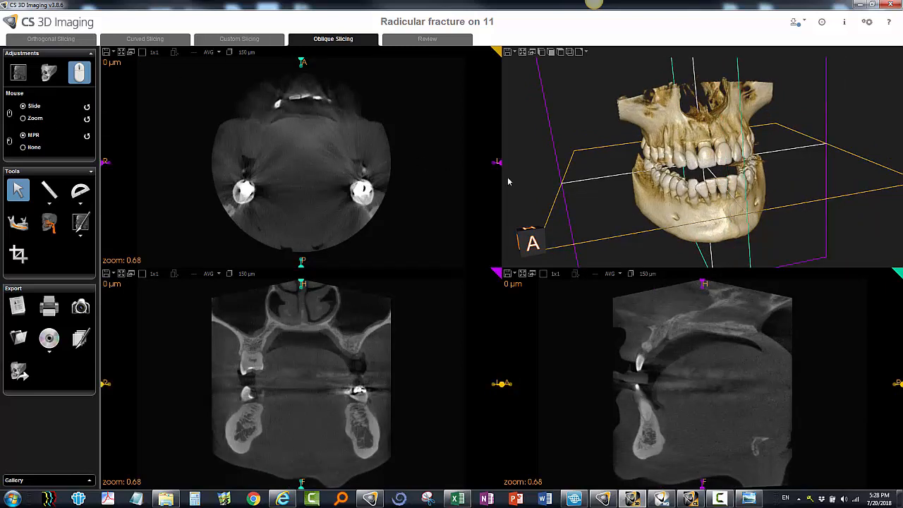
pyautogui.moveTo(665, 249); pyautogui.dragTo(559, 76)
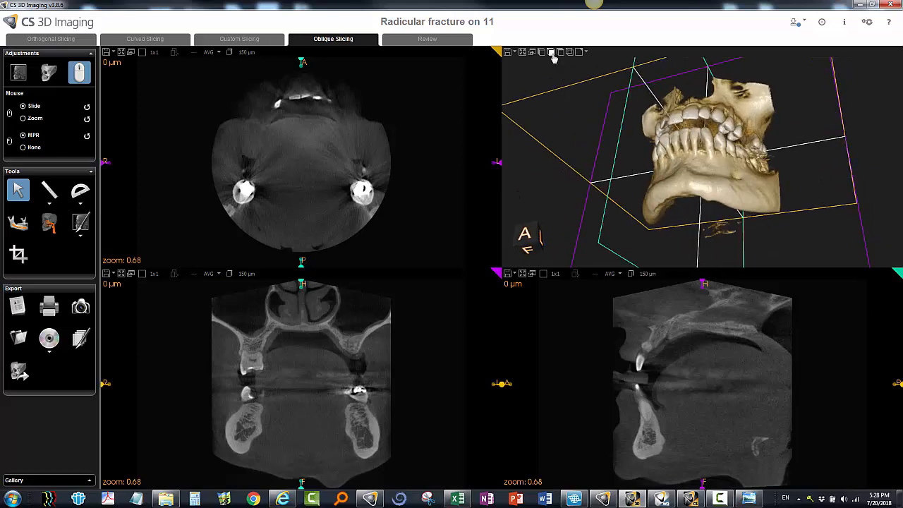
pyautogui.click(551, 52)
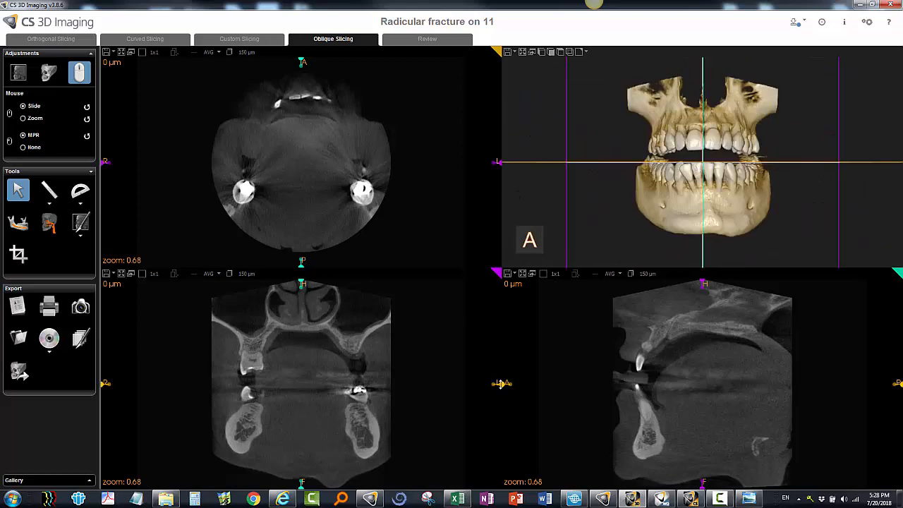
# - Move the oblique planes to axial -15.9 mm, sagittal -4.5 mm and coronal -26.6 mm
pyautogui.moveTo(500, 383); pyautogui.dragTo(501, 350)
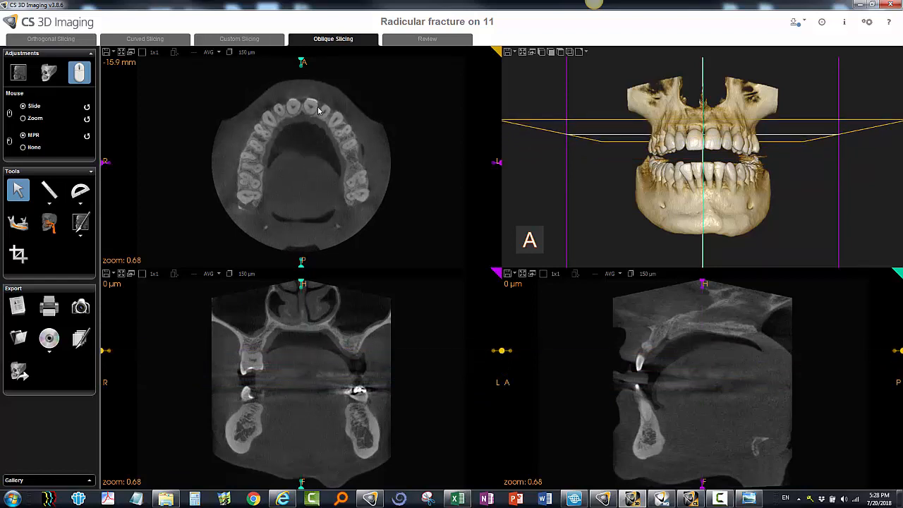
pyautogui.moveTo(301, 62); pyautogui.dragTo(310, 62)
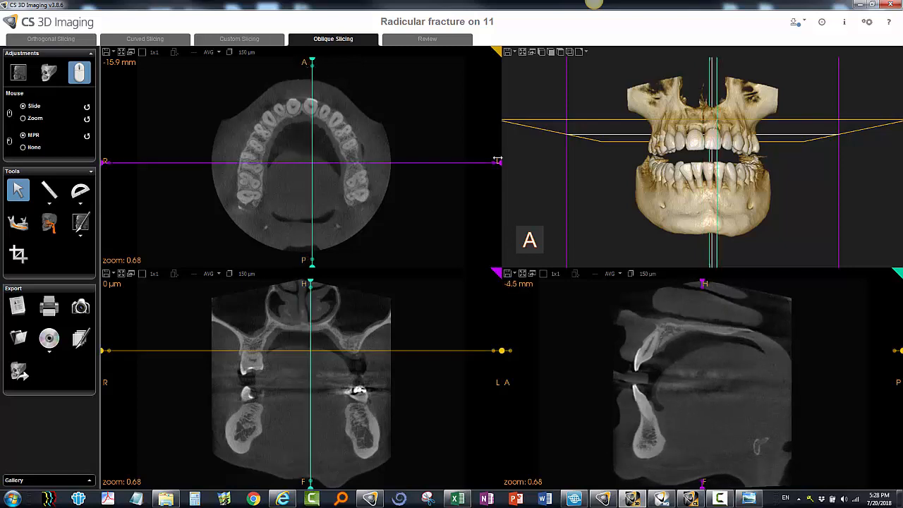
pyautogui.moveTo(499, 162); pyautogui.dragTo(498, 107)
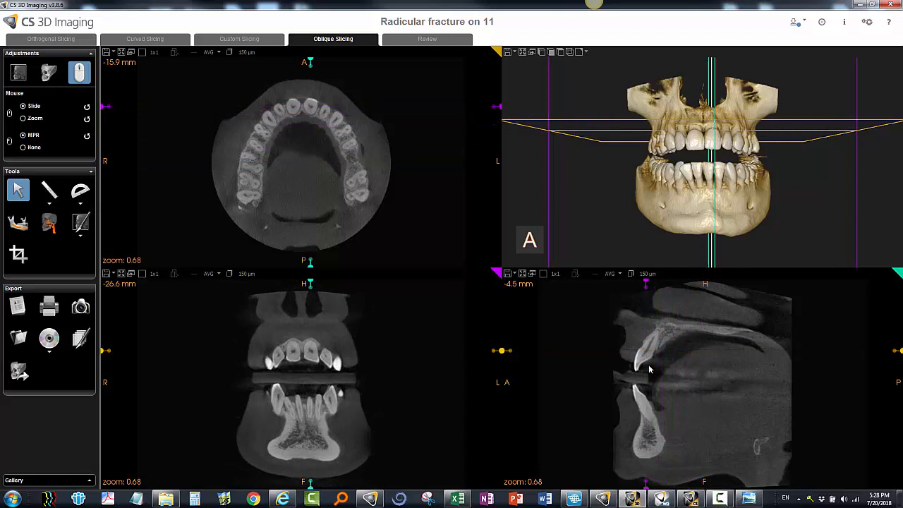
# - Shift the sagittal and coronal planes away, then recentre them on the upper left central incisor in the axial view
pyautogui.moveTo(312, 64); pyautogui.dragTo(300, 63)
pyautogui.moveTo(500, 106); pyautogui.dragTo(497, 155)
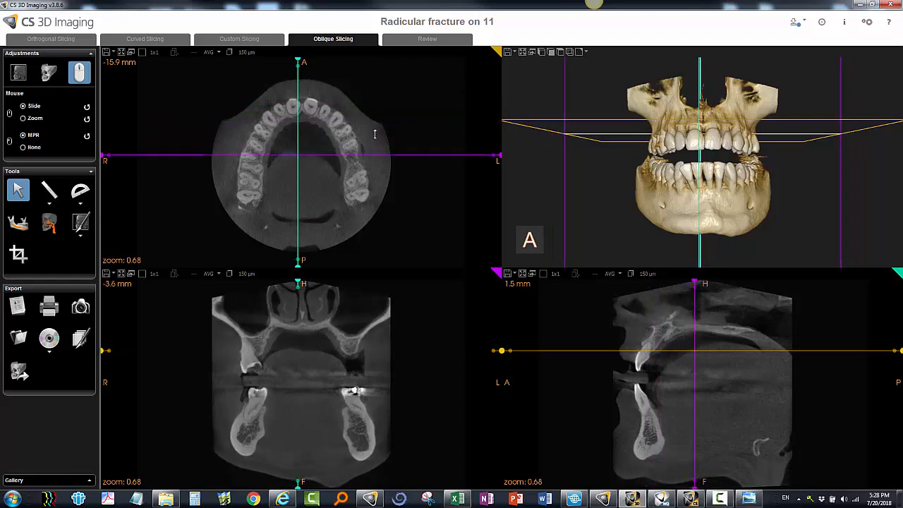
pyautogui.click(312, 109)
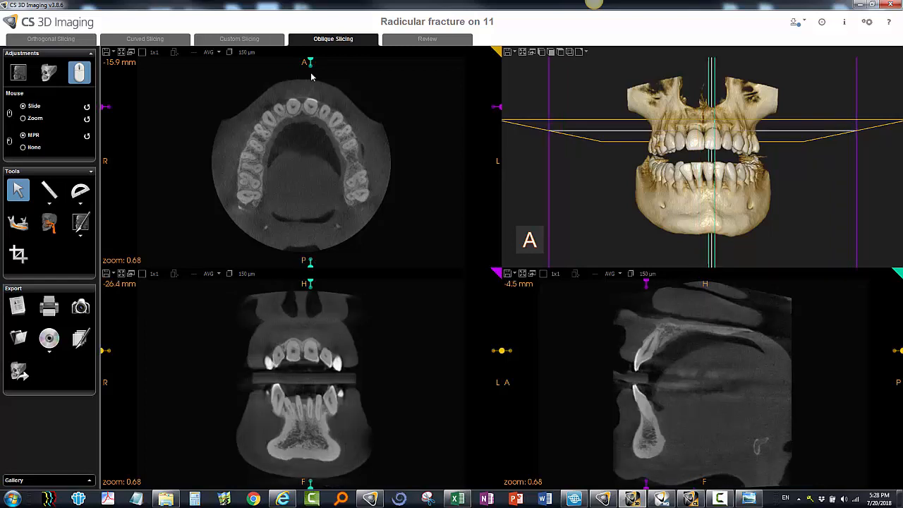
pyautogui.moveTo(310, 60); pyautogui.dragTo(309, 62)
# - Rotate the 3D volume to view it from several angles, then return it to the anterior view
pyautogui.moveTo(678, 206); pyautogui.dragTo(615, 210)
pyautogui.moveTo(730, 148); pyautogui.dragTo(442, 159)
pyautogui.moveTo(743, 126); pyautogui.dragTo(748, 204)
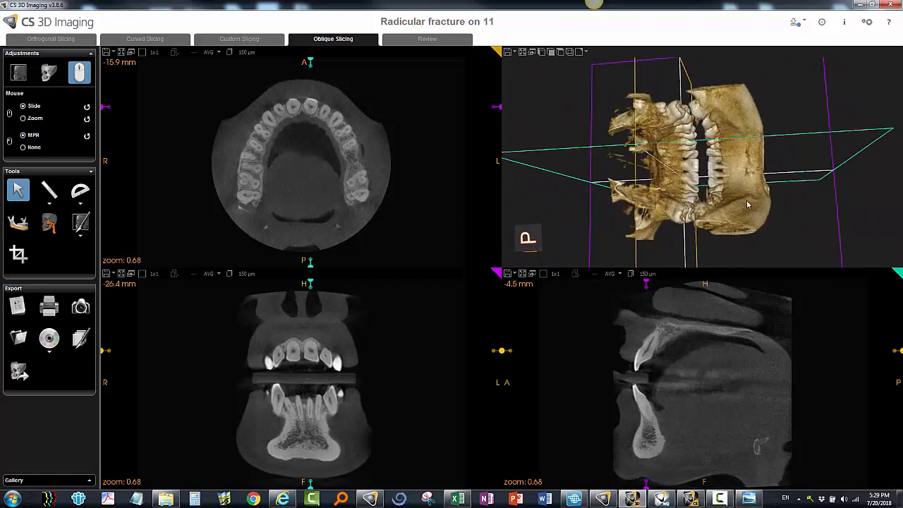
pyautogui.click(551, 52)
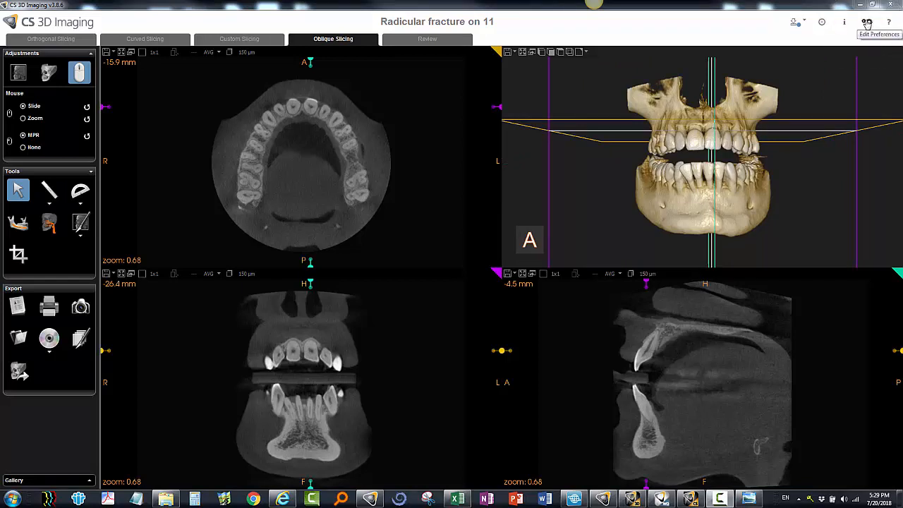
# - In the preferences, make Curved Slicing the default tab at launch and set the 3D background colour to black
pyautogui.click(867, 23)
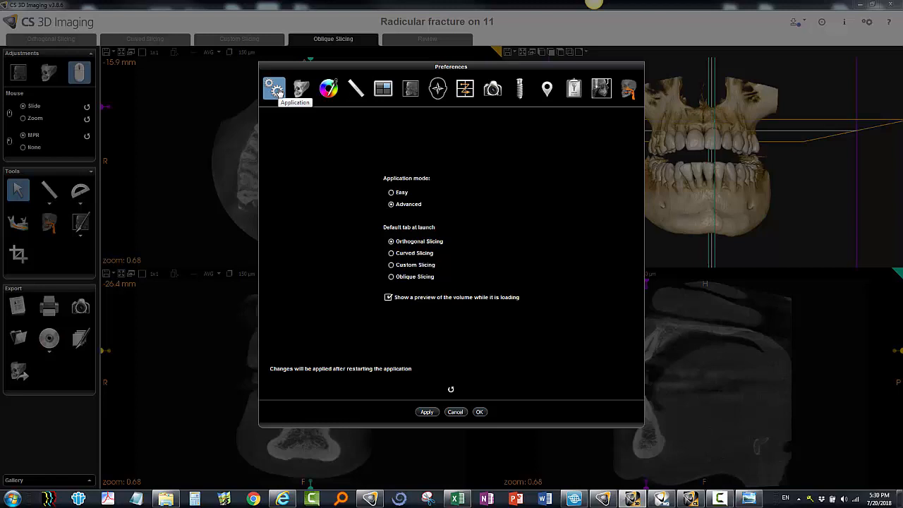
pyautogui.click(392, 253)
pyautogui.click(328, 90)
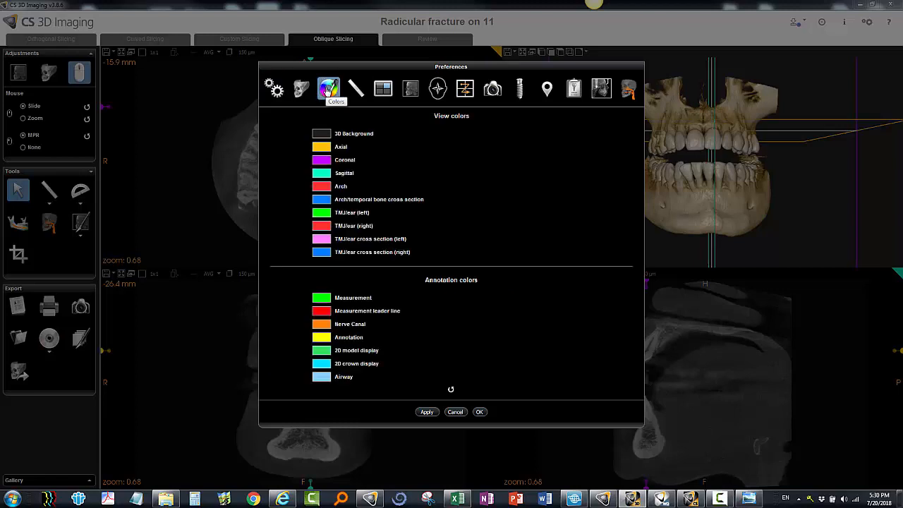
pyautogui.click(321, 134)
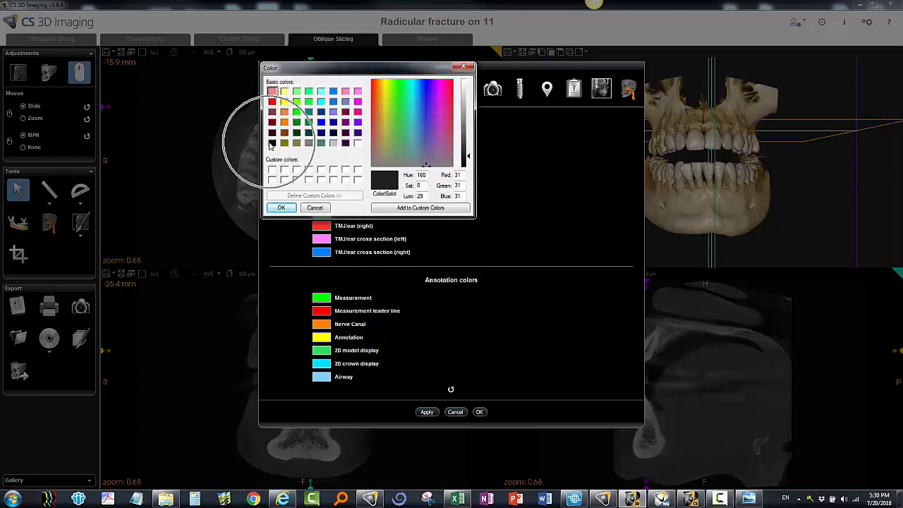
pyautogui.click(271, 145)
pyautogui.click(281, 207)
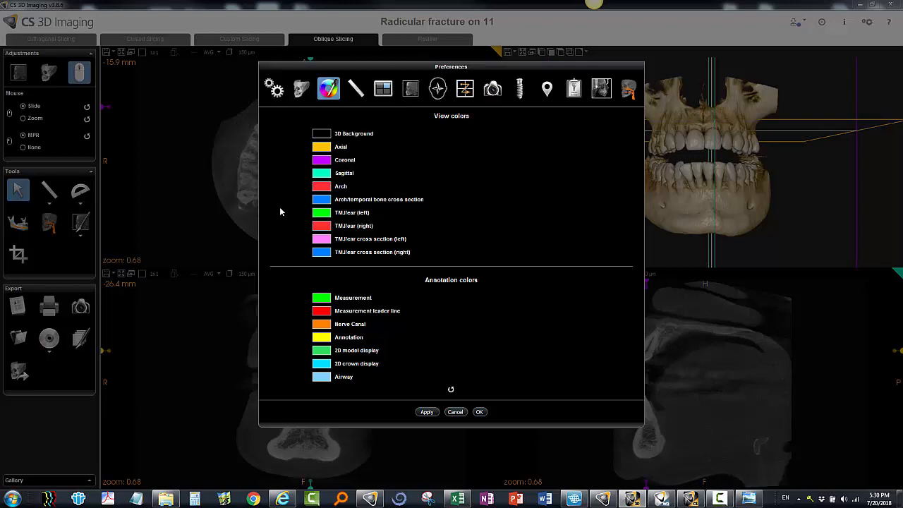
# - Turn off automatic arch creation in the MPR preferences, set the screenshot format to JPEG, and save the preferences
pyautogui.click(407, 94)
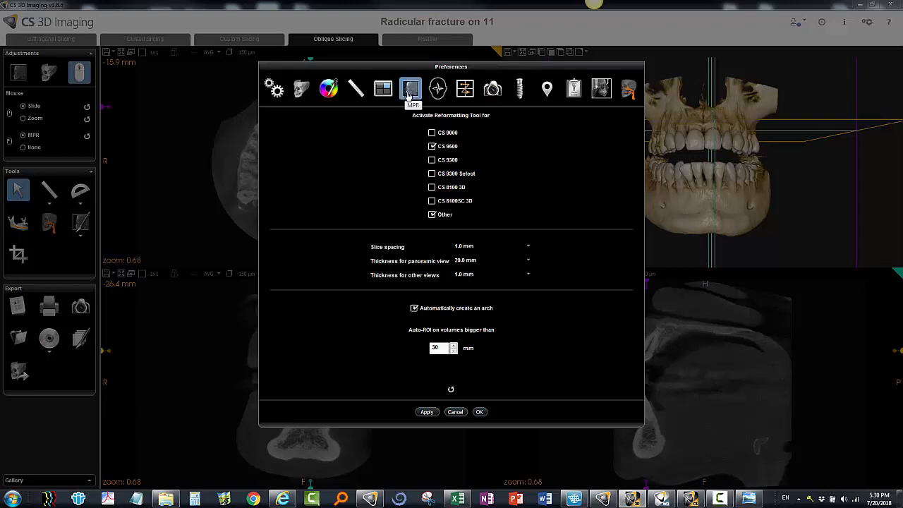
pyautogui.click(414, 311)
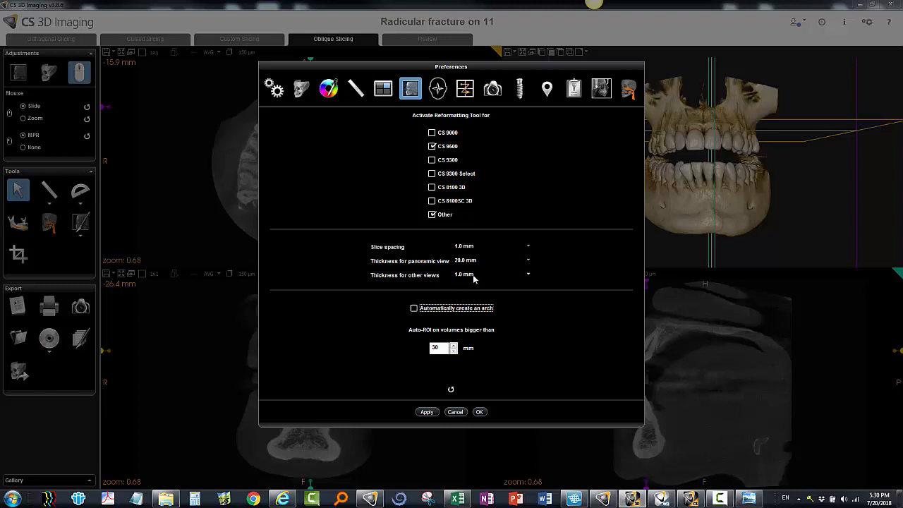
pyautogui.click(493, 90)
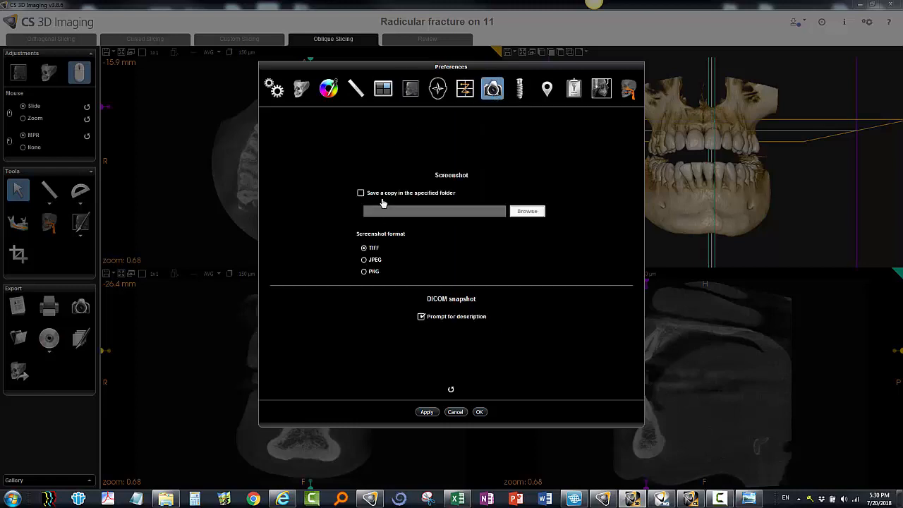
pyautogui.click(364, 260)
pyautogui.click(426, 412)
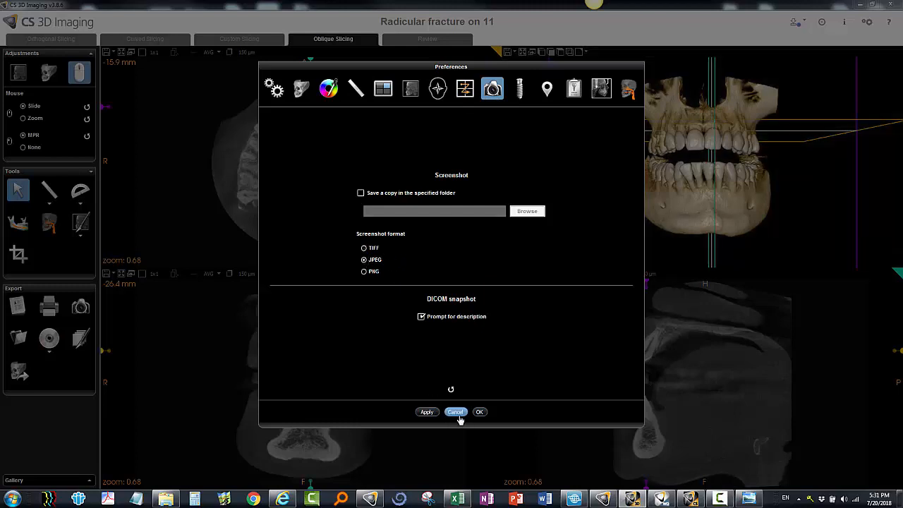
pyautogui.click(479, 412)
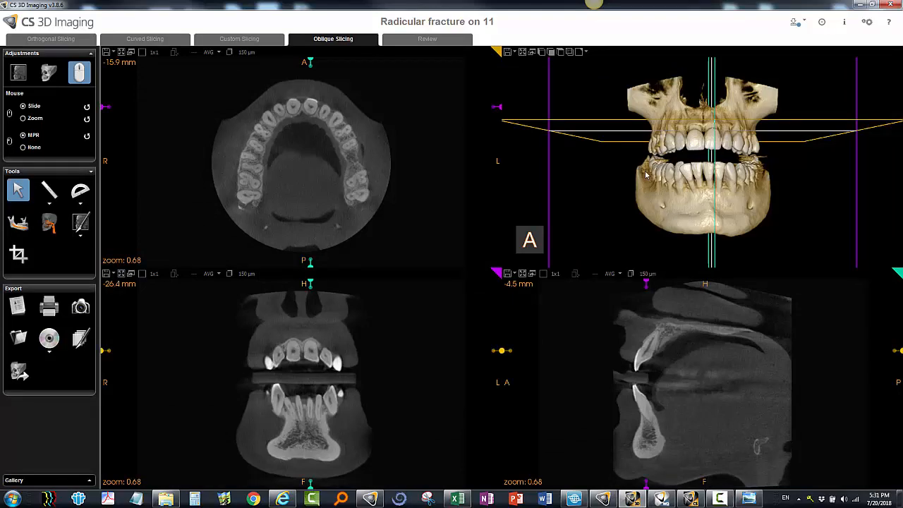
pyautogui.moveTo(646, 177); pyautogui.dragTo(588, 246)
pyautogui.moveTo(714, 226); pyautogui.dragTo(741, 226)
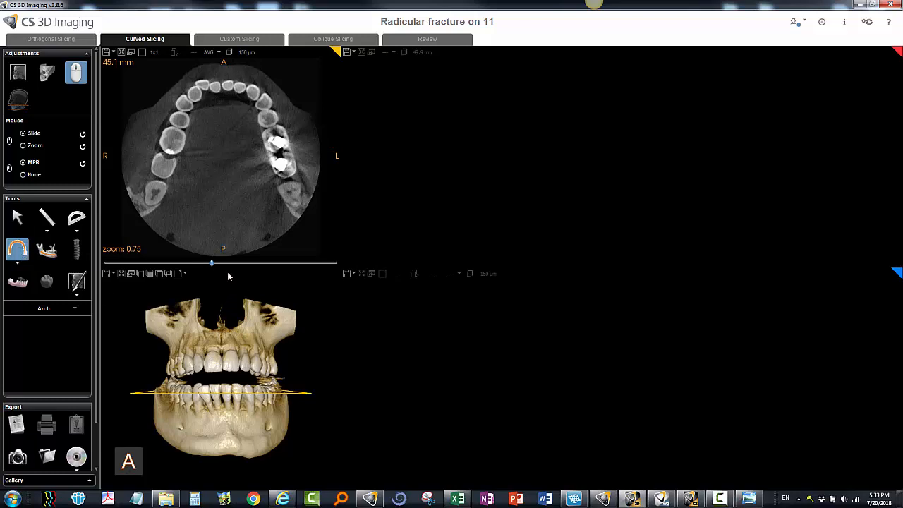
# - In Curved Slicing, set the axial slice to 35.7 mm and trace the arch along the mandible from the patient's right end to the left
pyautogui.moveTo(212, 265); pyautogui.dragTo(190, 274)
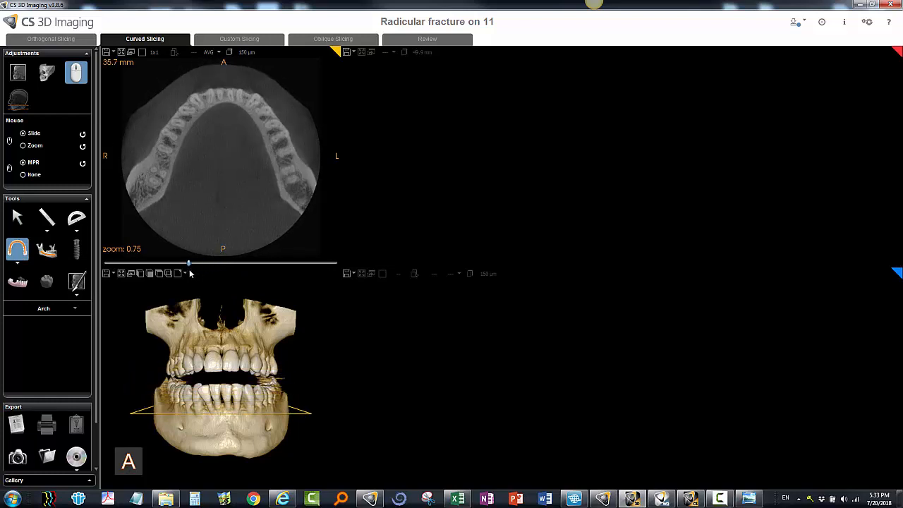
pyautogui.click(17, 251)
pyautogui.click(134, 205)
pyautogui.click(146, 183)
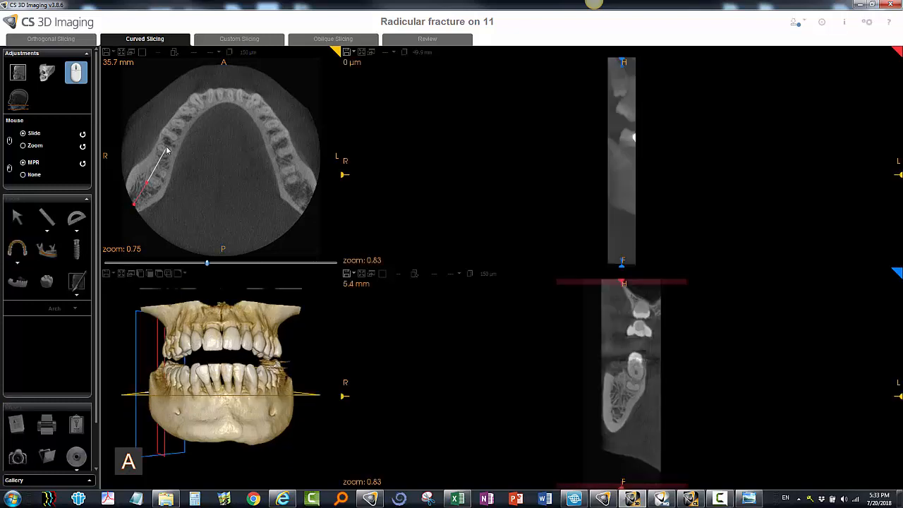
pyautogui.click(167, 141)
pyautogui.click(189, 111)
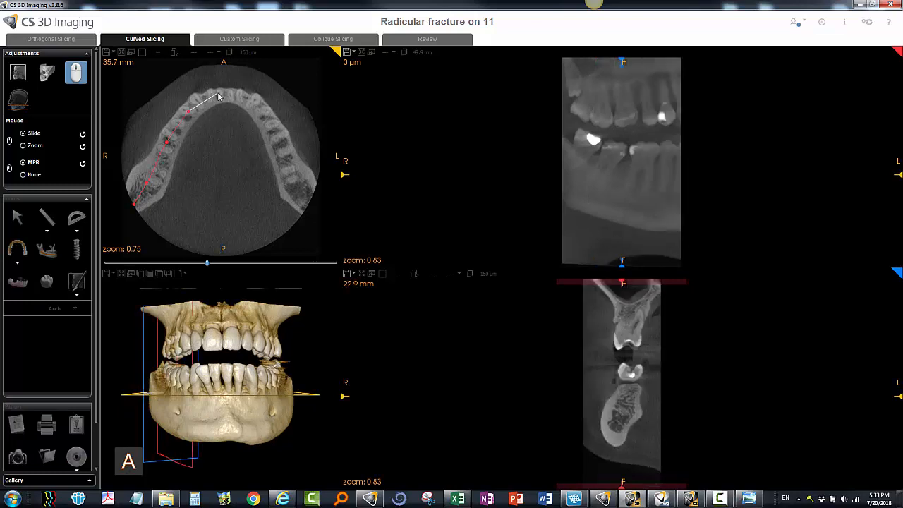
pyautogui.click(217, 95)
pyautogui.click(240, 95)
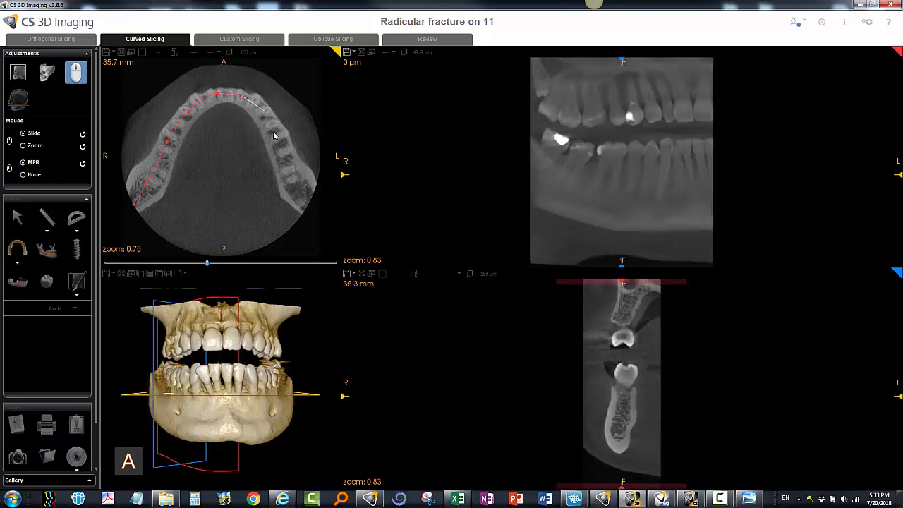
pyautogui.click(266, 110)
pyautogui.click(282, 142)
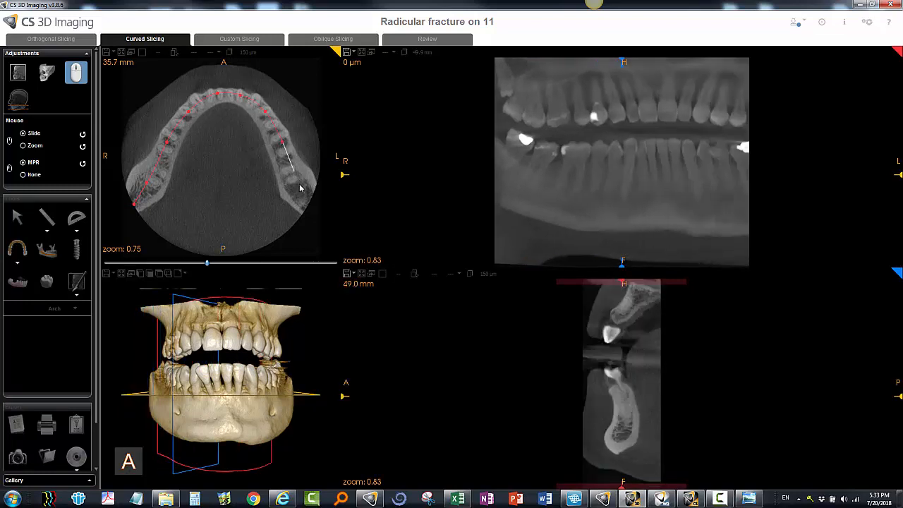
pyautogui.click(294, 171)
pyautogui.click(304, 194)
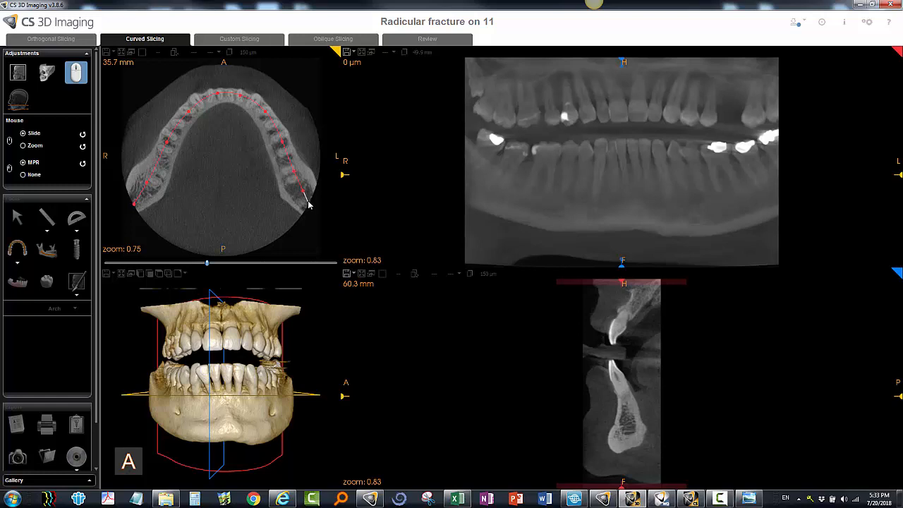
pyautogui.doubleClick(309, 206)
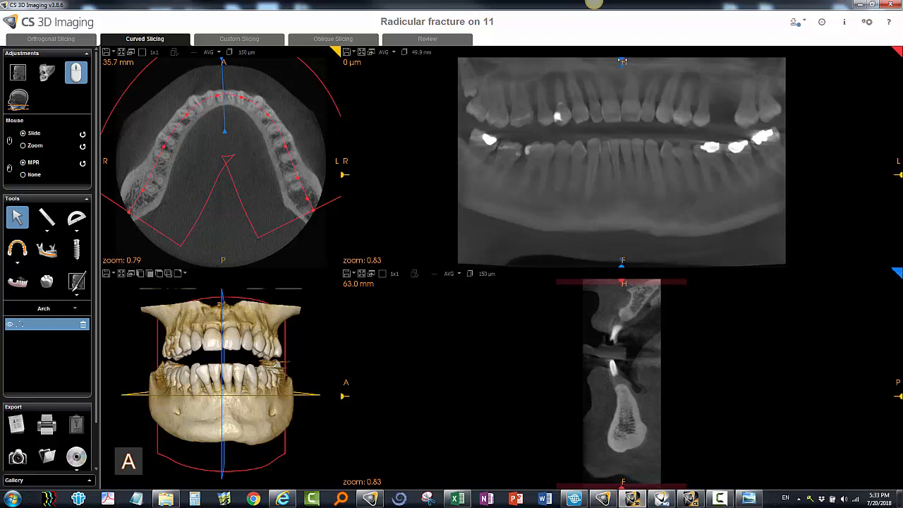
# - Move the cross-section to the right end of the arch, enlarge its view, and advance it to 14.3 mm
pyautogui.moveTo(618, 60); pyautogui.dragTo(449, 59)
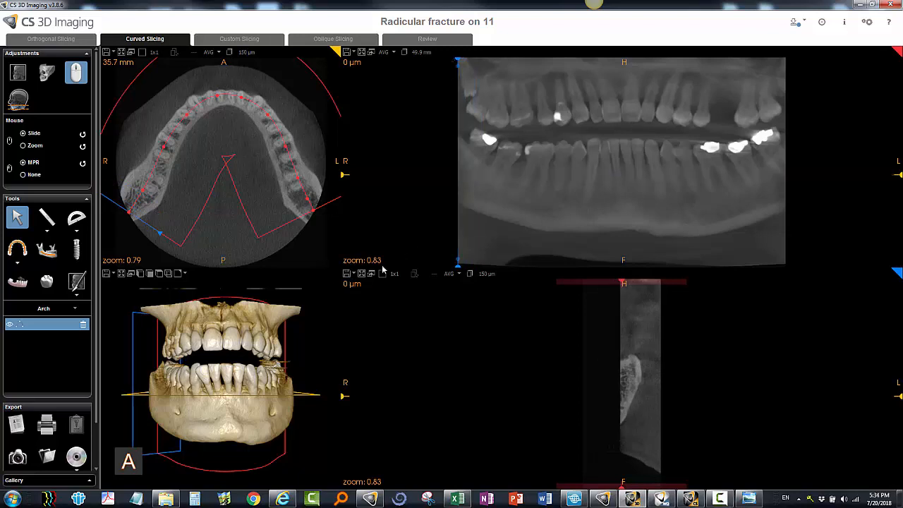
pyautogui.click(361, 274)
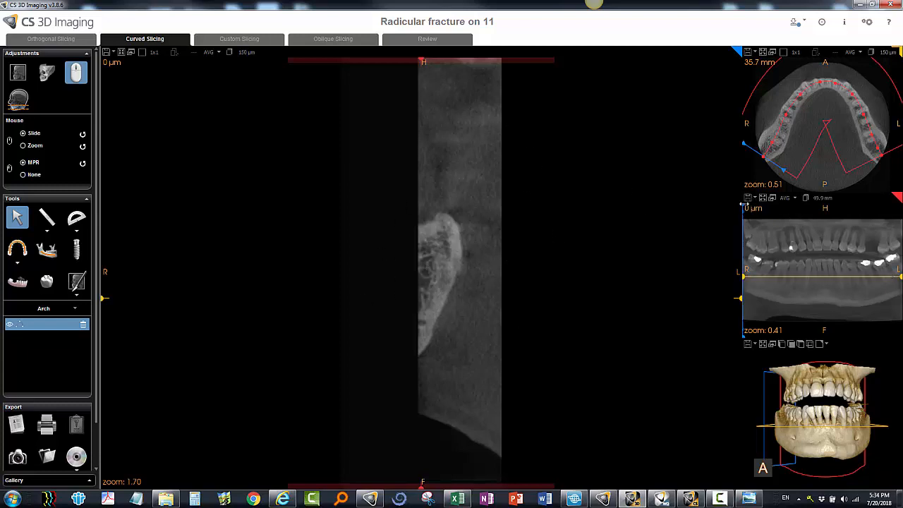
pyautogui.moveTo(744, 204); pyautogui.dragTo(759, 207)
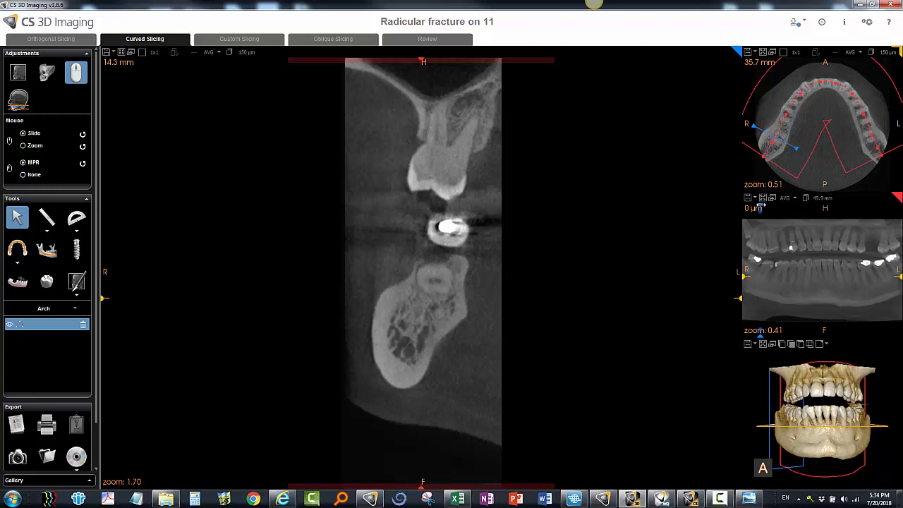
# - Scroll the cross-section to the left end of the arch and back to its start, then place it at 56.9 mm
pyautogui.moveTo(760, 205); pyautogui.dragTo(898, 196)
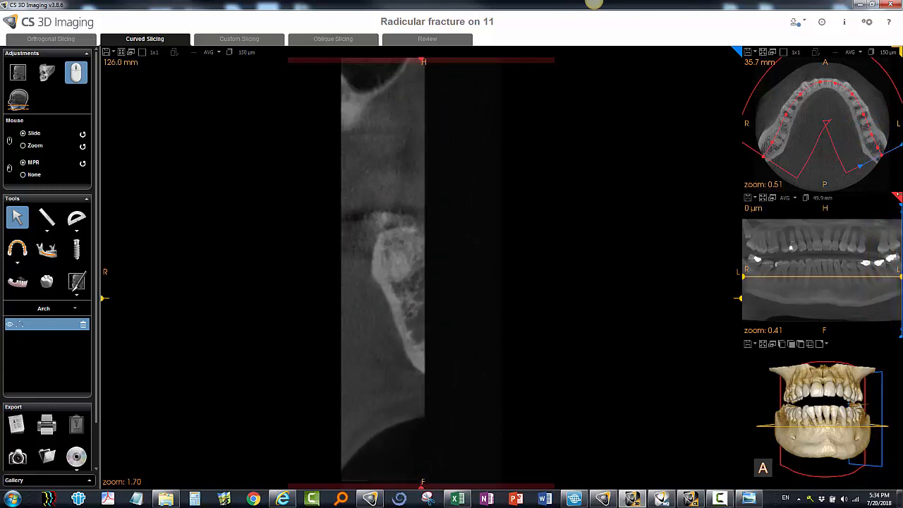
pyautogui.moveTo(898, 197); pyautogui.dragTo(885, 200)
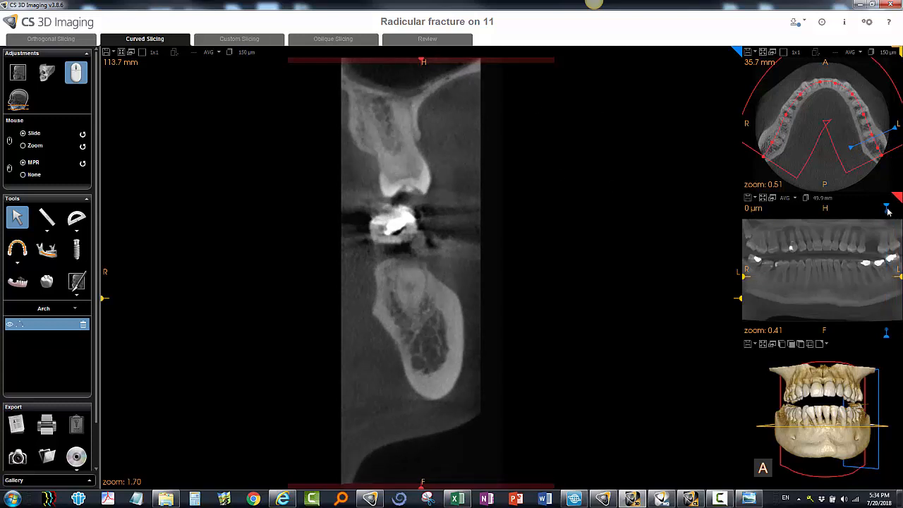
pyautogui.moveTo(887, 208); pyautogui.dragTo(723, 200)
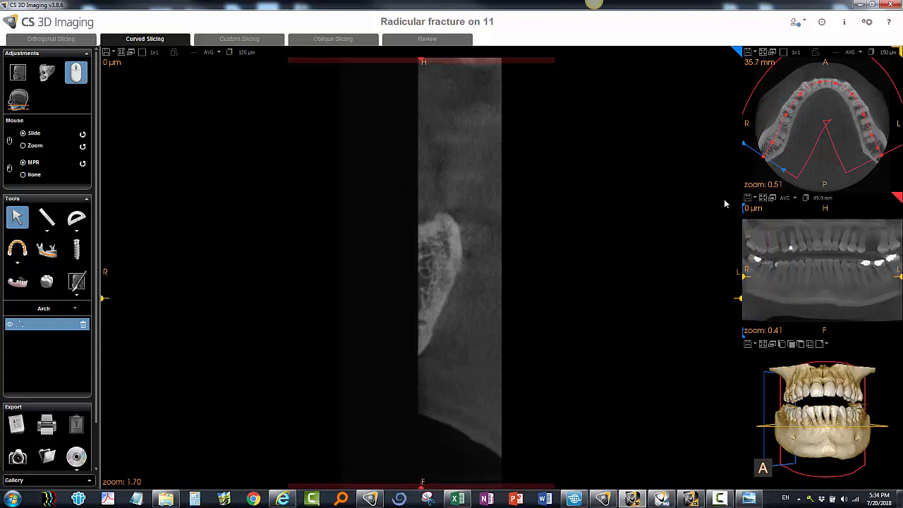
pyautogui.moveTo(744, 209); pyautogui.dragTo(813, 220)
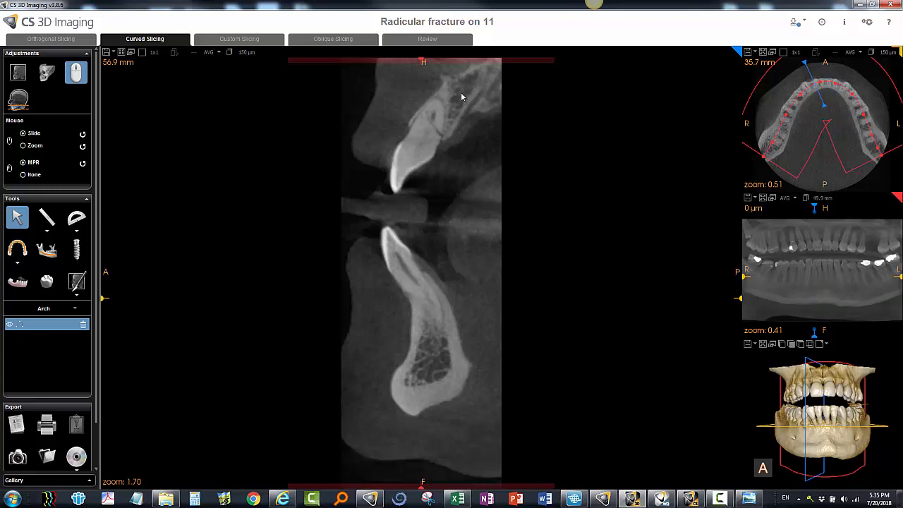
# - Capture snapshots of the enlarged cross-section and the 3D volume, and show them in the gallery
pyautogui.click(111, 52)
pyautogui.click(90, 482)
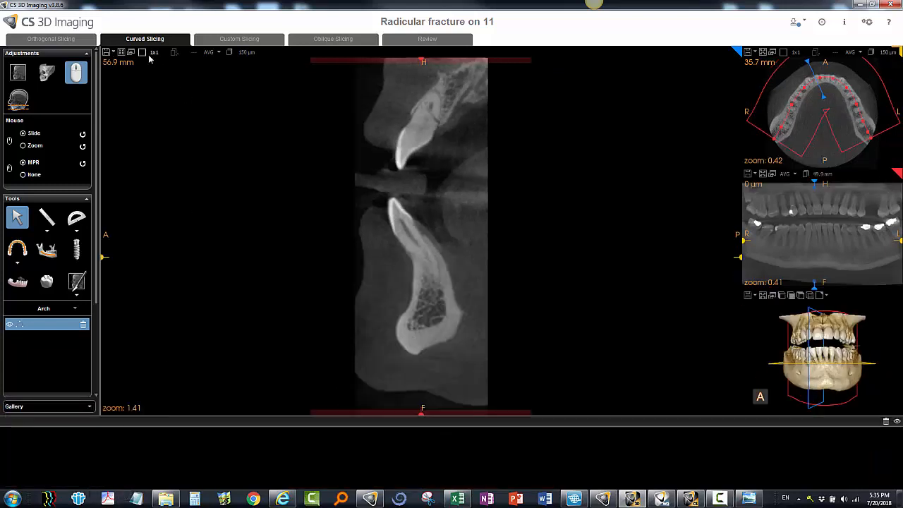
pyautogui.click(113, 53)
pyautogui.click(107, 72)
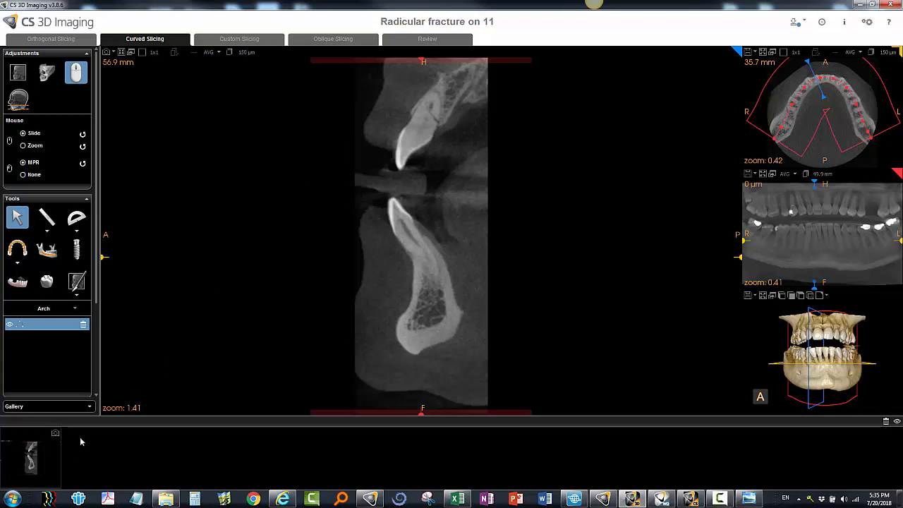
pyautogui.click(90, 407)
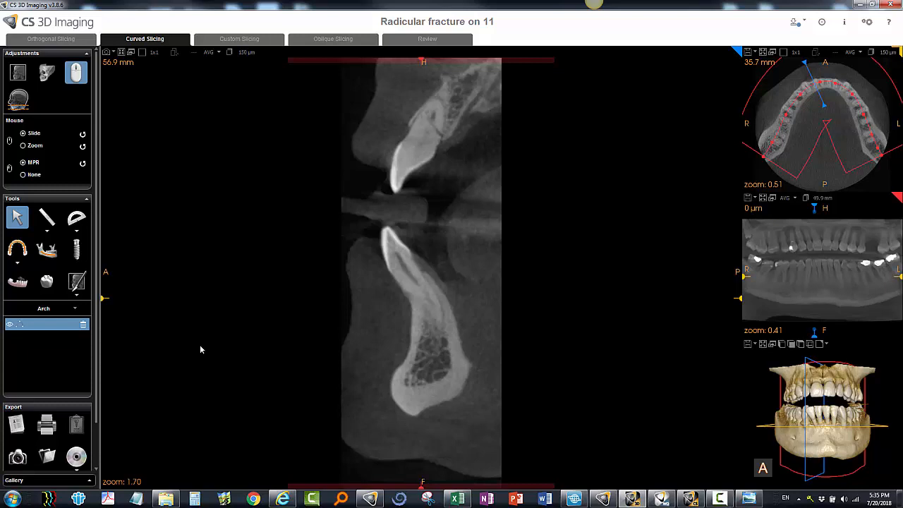
pyautogui.click(89, 480)
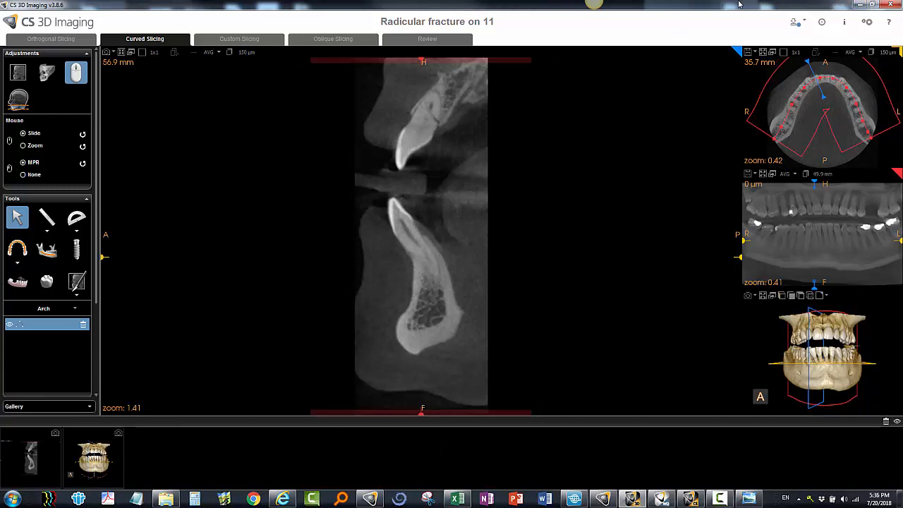
# - Restore and move the CS 3D Imaging window beside CS Imaging Software, and transfer the 3D volume snapshot from the gallery into CS Imaging
pyautogui.doubleClick(716, 7)
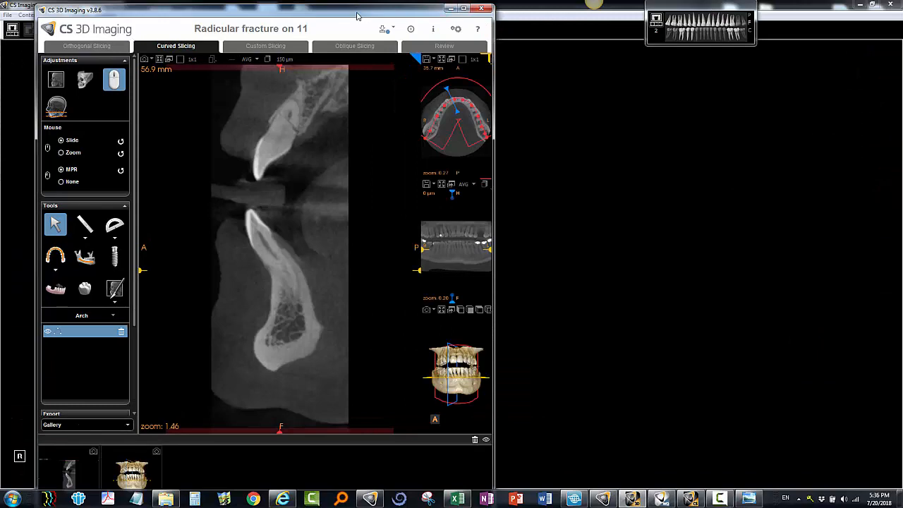
pyautogui.moveTo(335, 7); pyautogui.dragTo(751, 28)
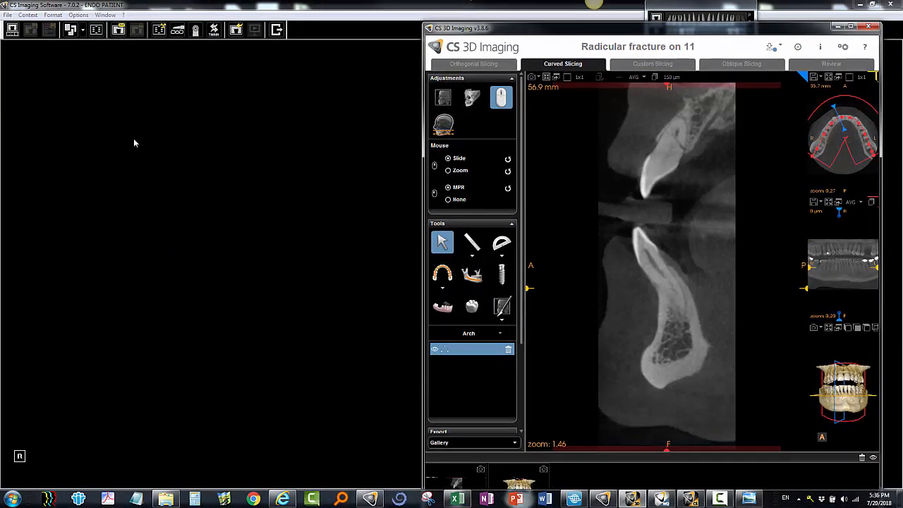
pyautogui.moveTo(605, 29); pyautogui.dragTo(627, 8)
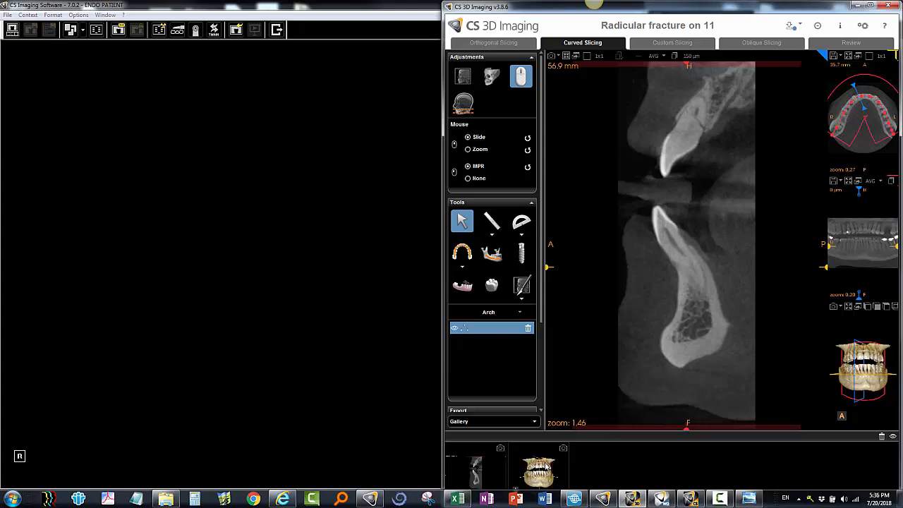
pyautogui.moveTo(548, 466); pyautogui.dragTo(246, 222)
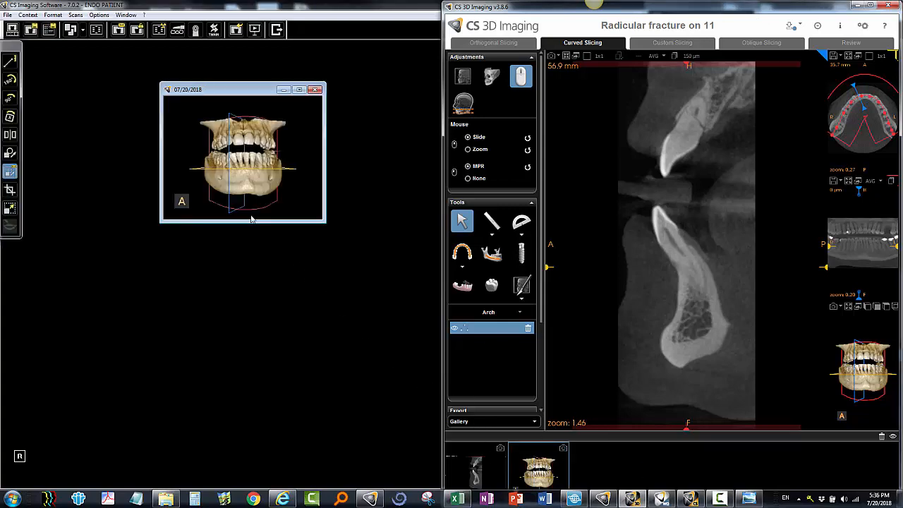
pyautogui.click(248, 88)
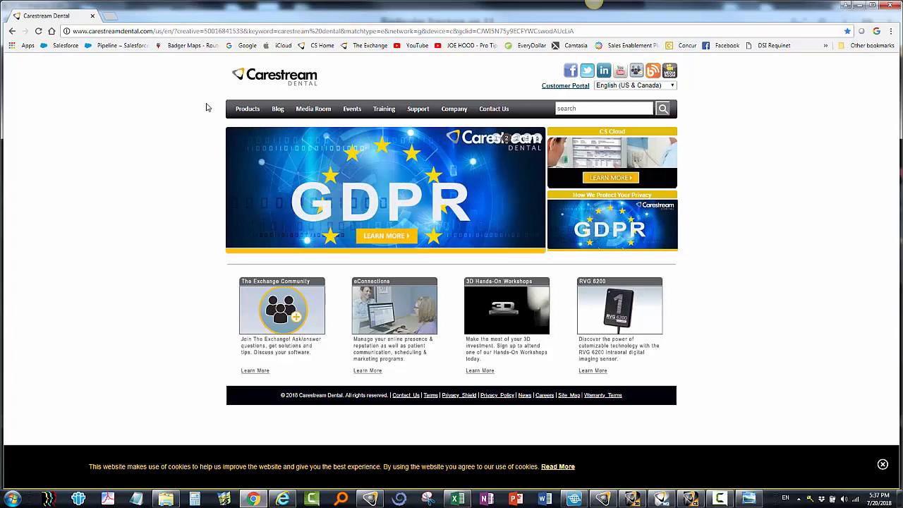
# - Switch to Chrome and open the CS Imaging Windows Edition system requirements document from the Carestream Dental support site
pyautogui.moveTo(421, 115)
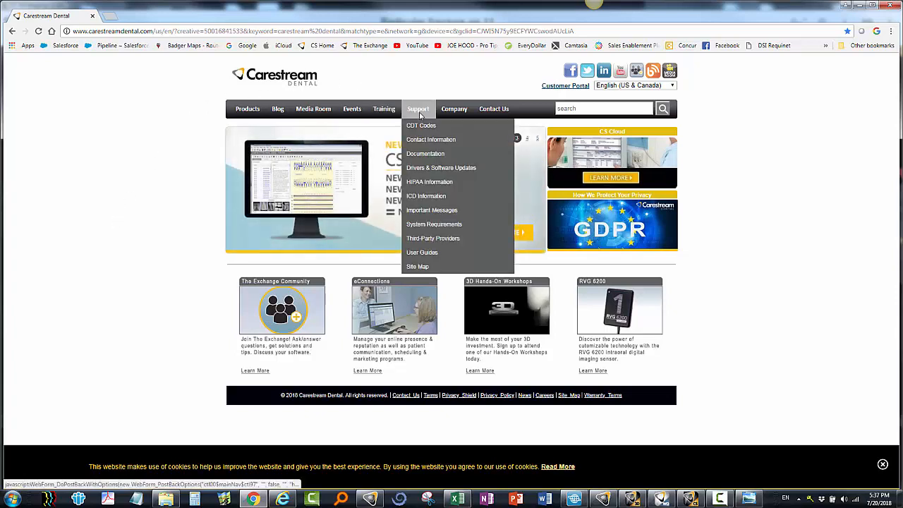
pyautogui.click(452, 225)
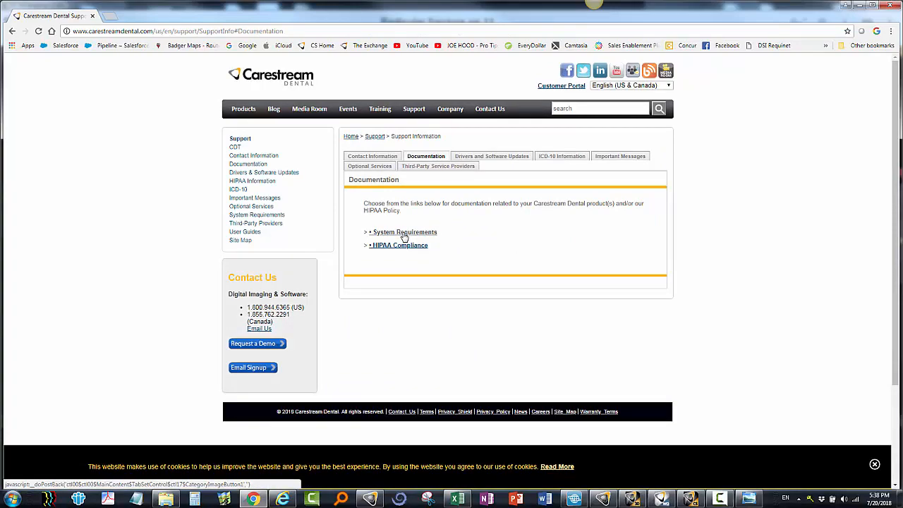
pyautogui.click(404, 235)
pyautogui.scroll(-2, 465, 229)
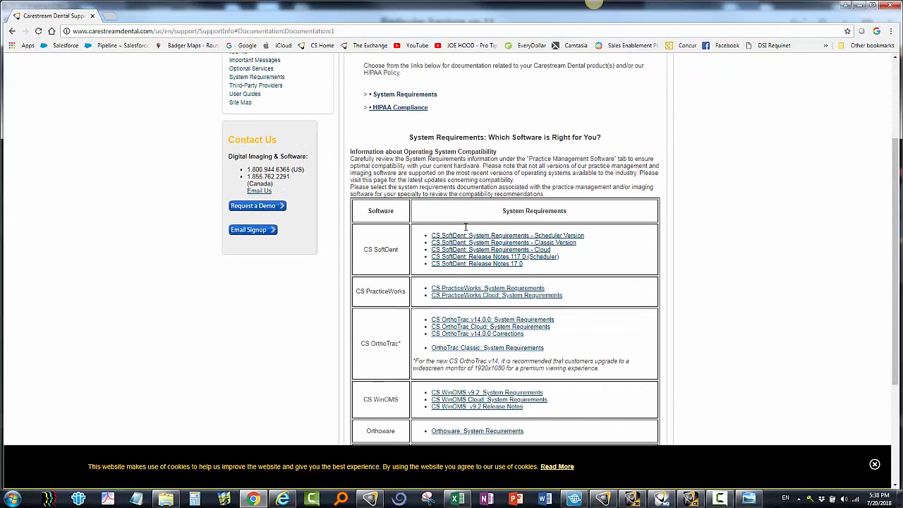
pyautogui.scroll(-3, 466, 229)
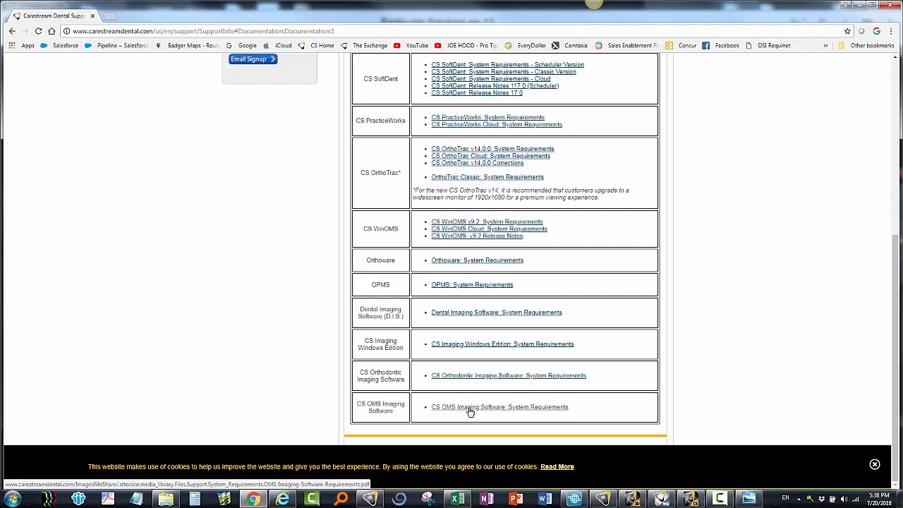
pyautogui.click(445, 345)
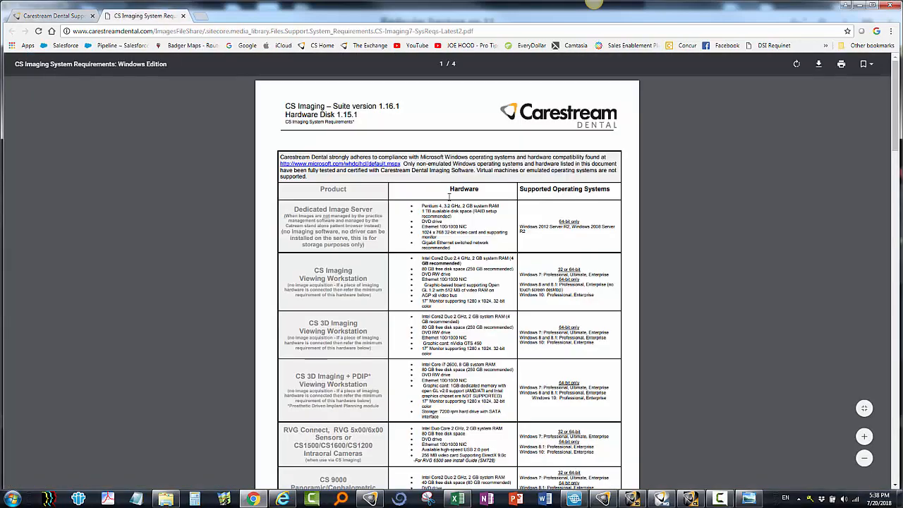
# - Review the hardware and supported operating systems for the viewing workstations and acquisition stations in the system requirements document
pyautogui.scroll(-8, 450, 194)
pyautogui.scroll(3, 442, 191)
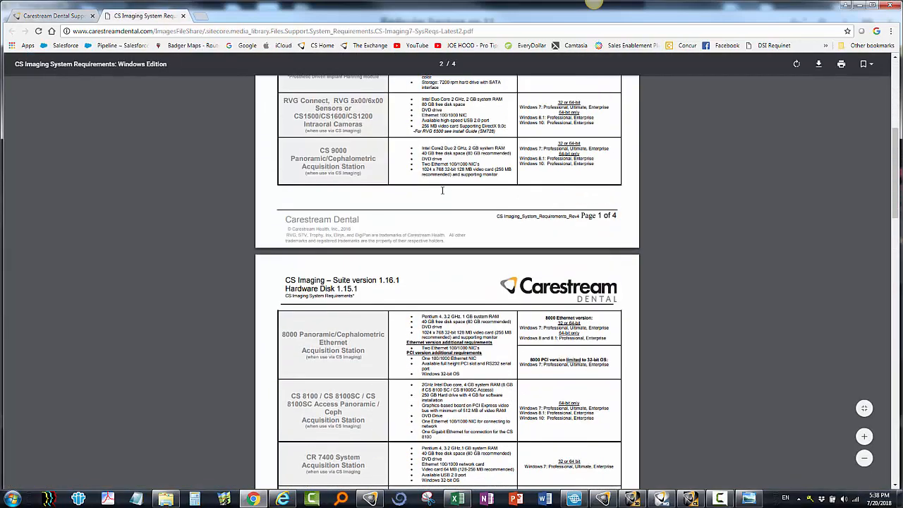
pyautogui.scroll(3, 442, 191)
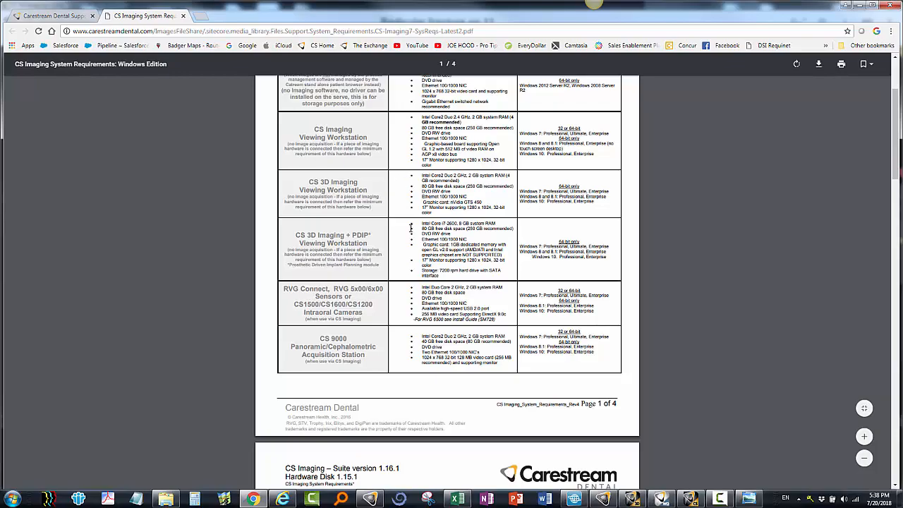
pyautogui.scroll(2, 410, 227)
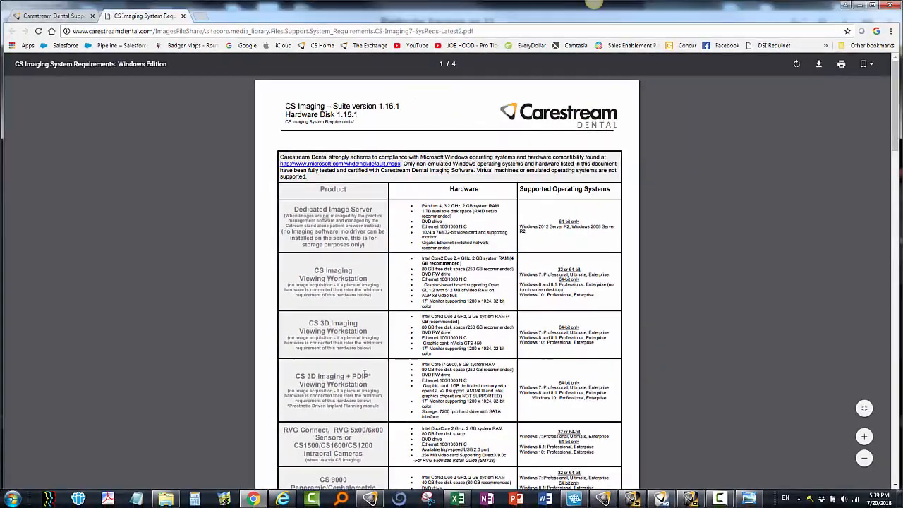
pyautogui.scroll(-3, 360, 374)
pyautogui.scroll(1, 359, 374)
pyautogui.scroll(1, 366, 364)
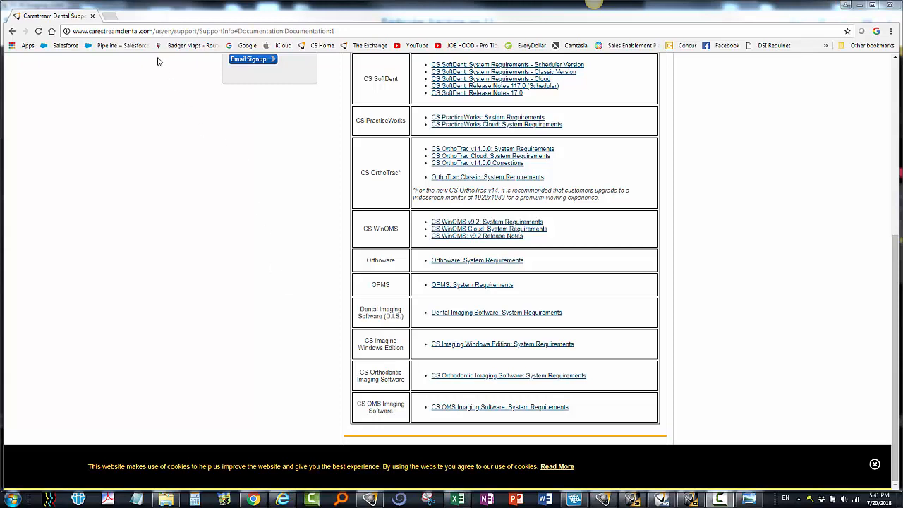
pyautogui.click(110, 17)
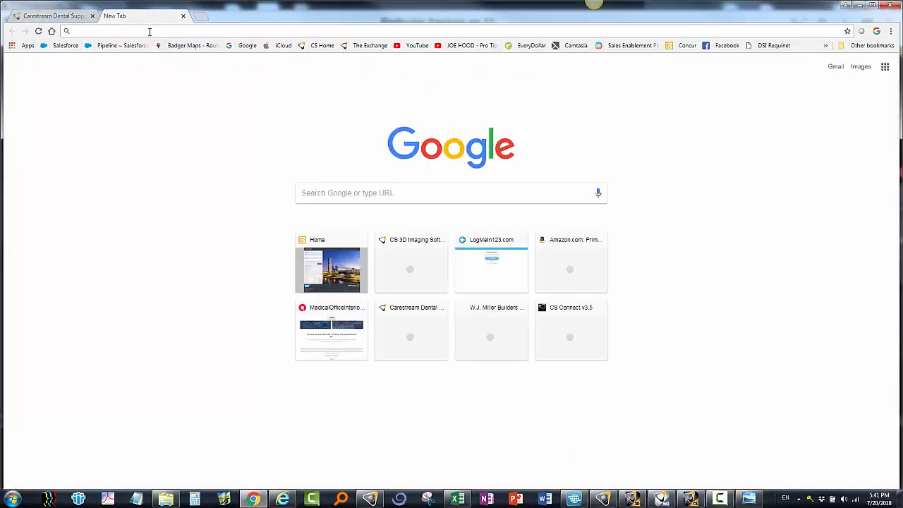
pyautogui.write('WWW.carestreamdental.com/learn3d')
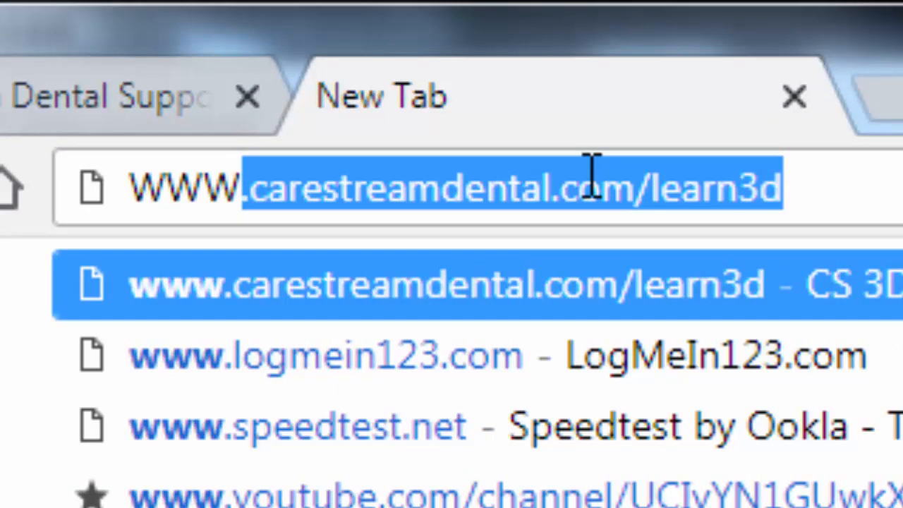
pyautogui.press('Return')
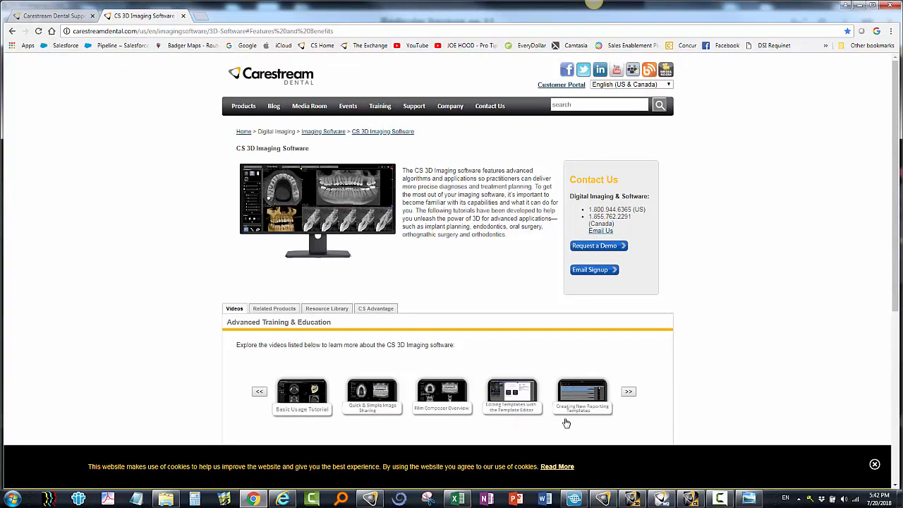
pyautogui.click(628, 393)
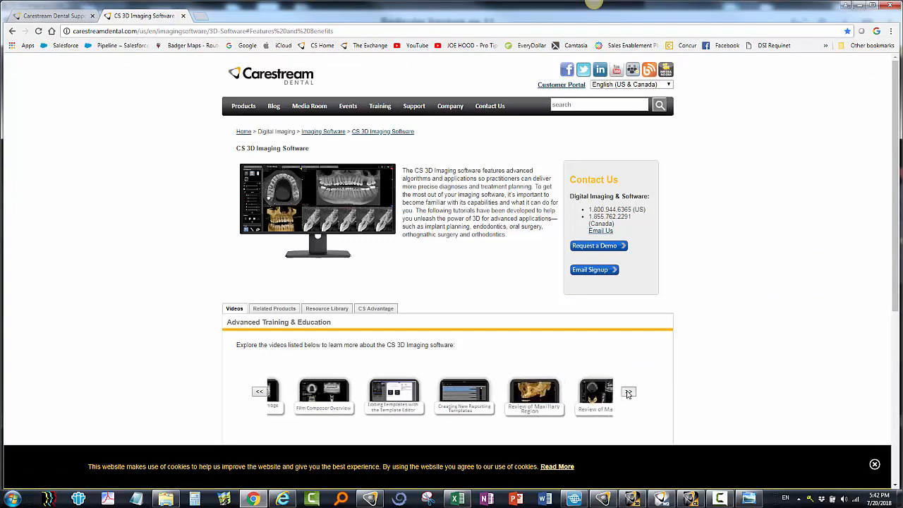